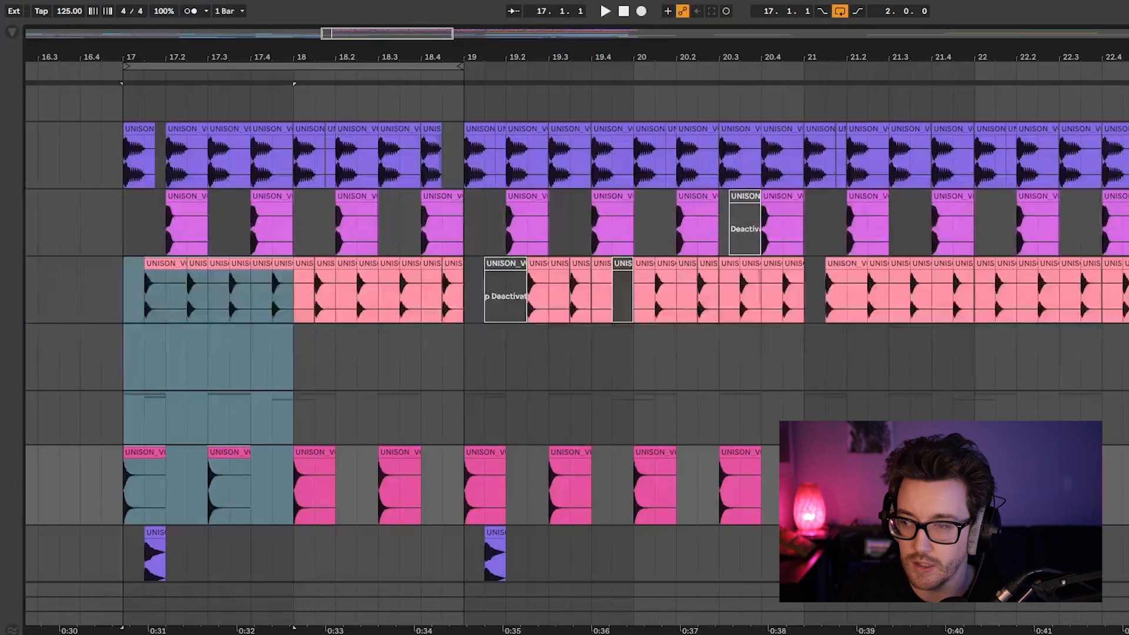
click(131, 290)
scroll(160, 452, down, 5)
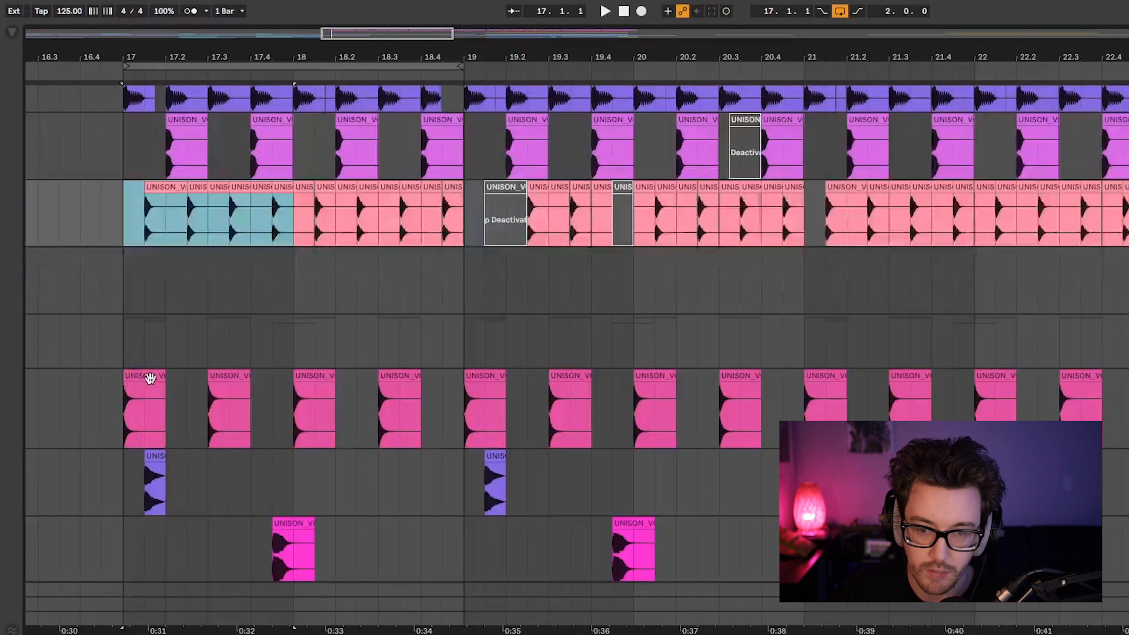
mouse_move(129, 334)
mouse_down()
mouse_move(217, 438)
mouse_move(306, 461)
mouse_up()
click(421, 470)
Extend the loop region from bar 17 to four bars, ending at bar 21.
mouse_move(128, 405)
mouse_down()
mouse_move(690, 410)
mouse_move(587, 438)
mouse_move(626, 400)
mouse_up()
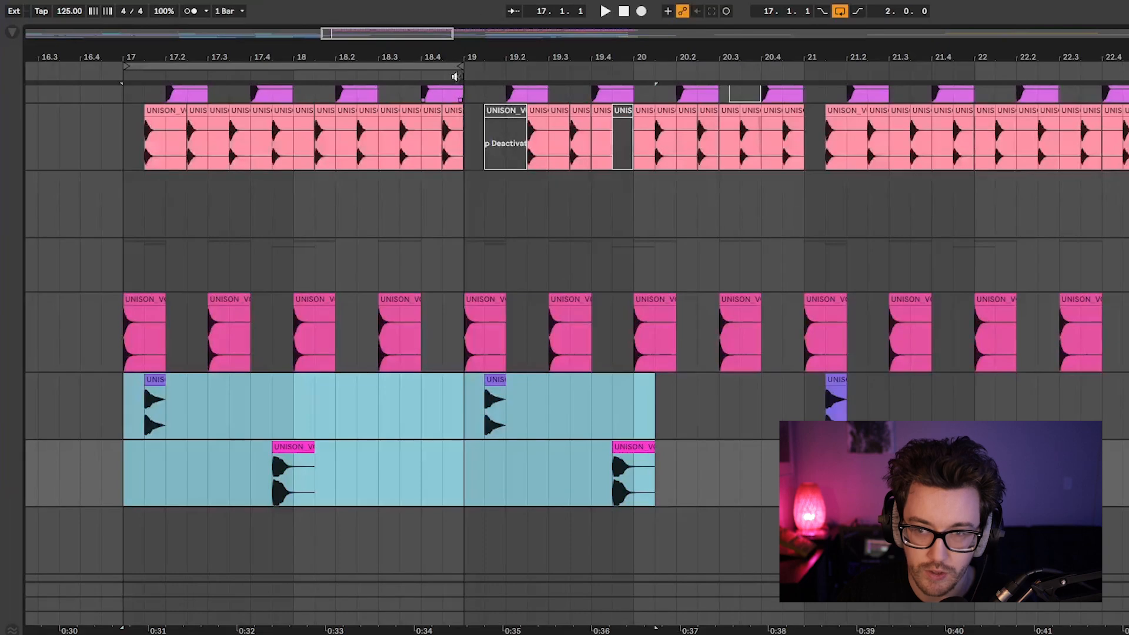
drag(459, 66, 805, 96)
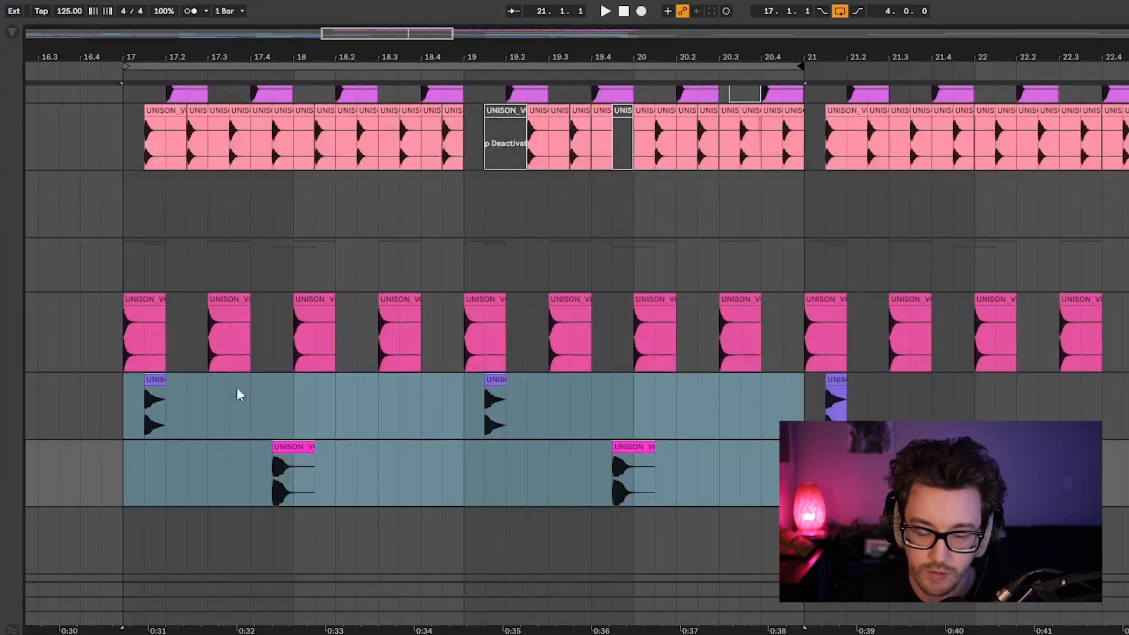
Play the four-bar loop from bar 17 to audition the drum pattern, and stop playback.
click(121, 328)
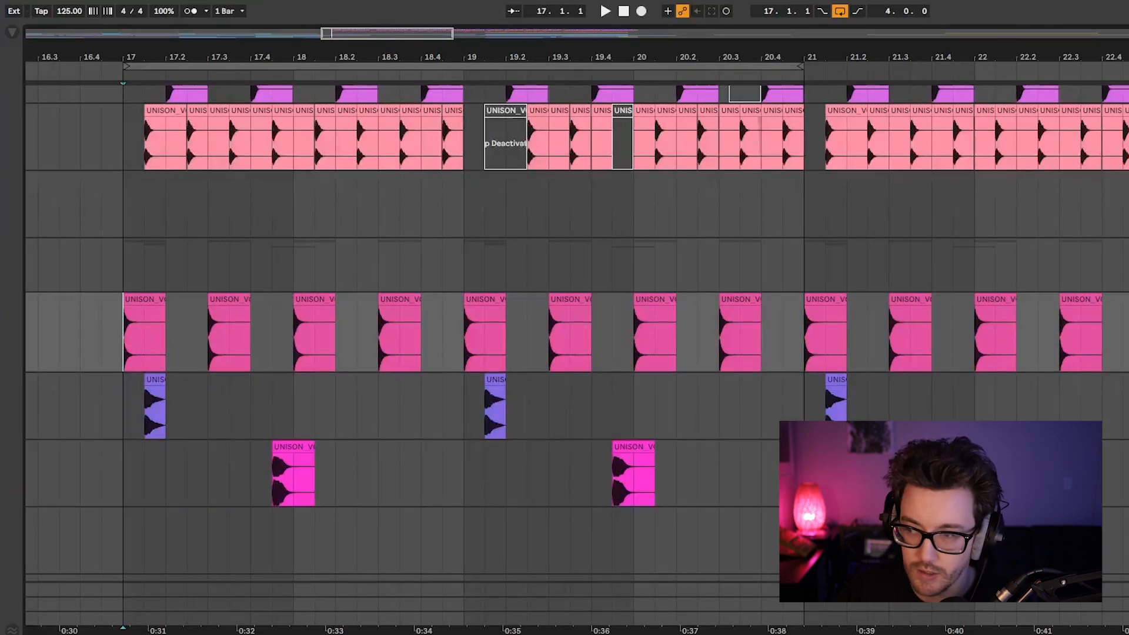
click(143, 299)
drag(140, 407, 688, 466)
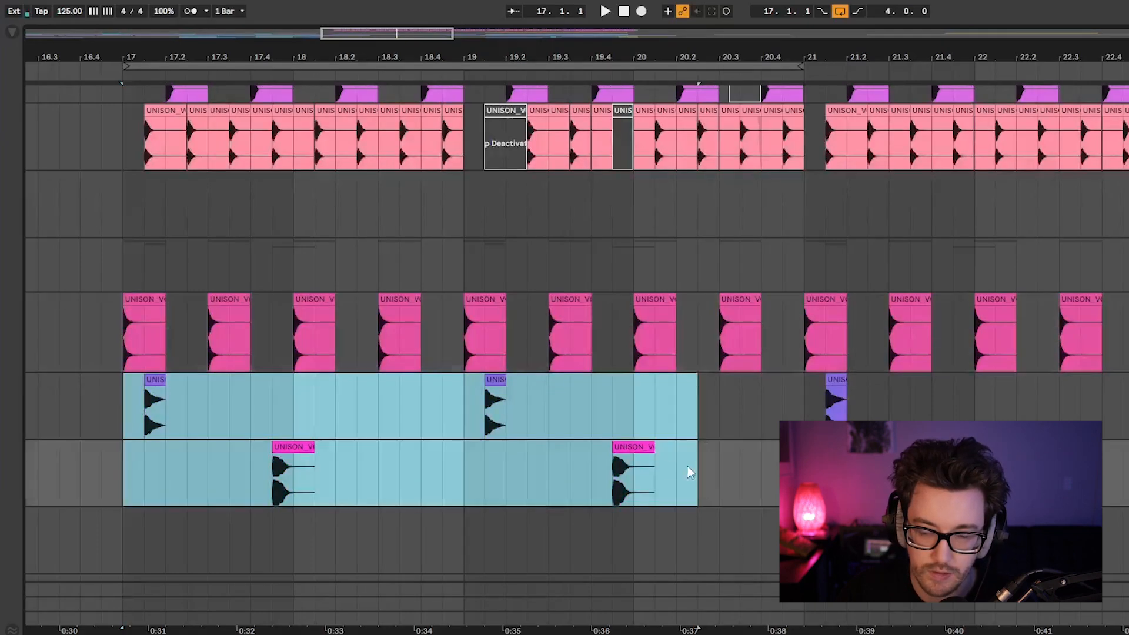
click(134, 334)
scroll(382, 428, up, 5)
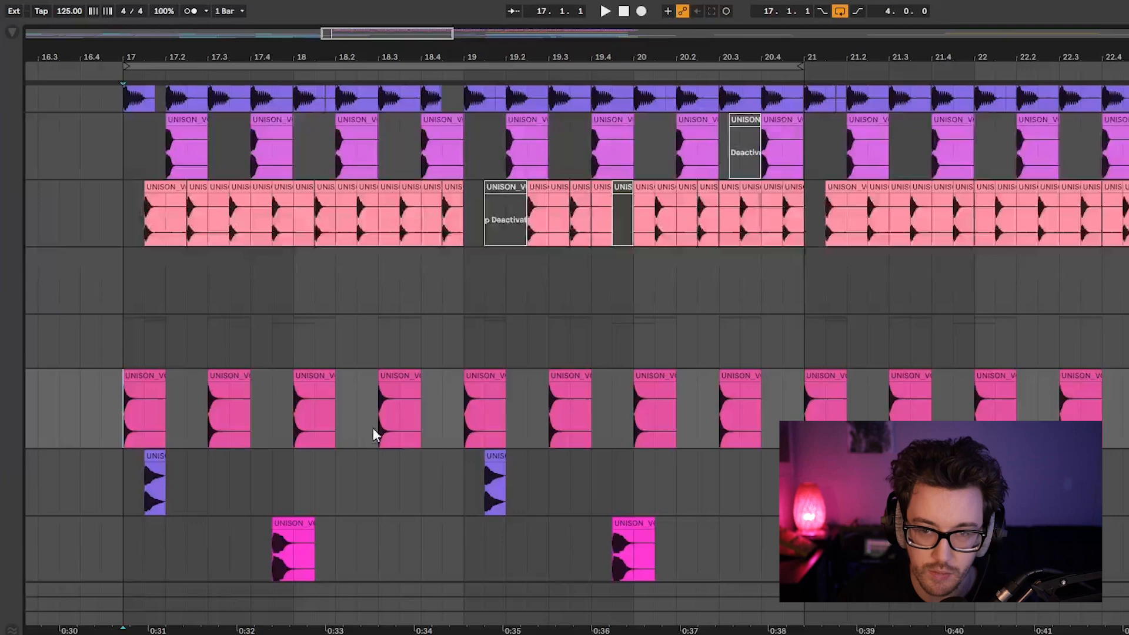
scroll(355, 438, down, 2)
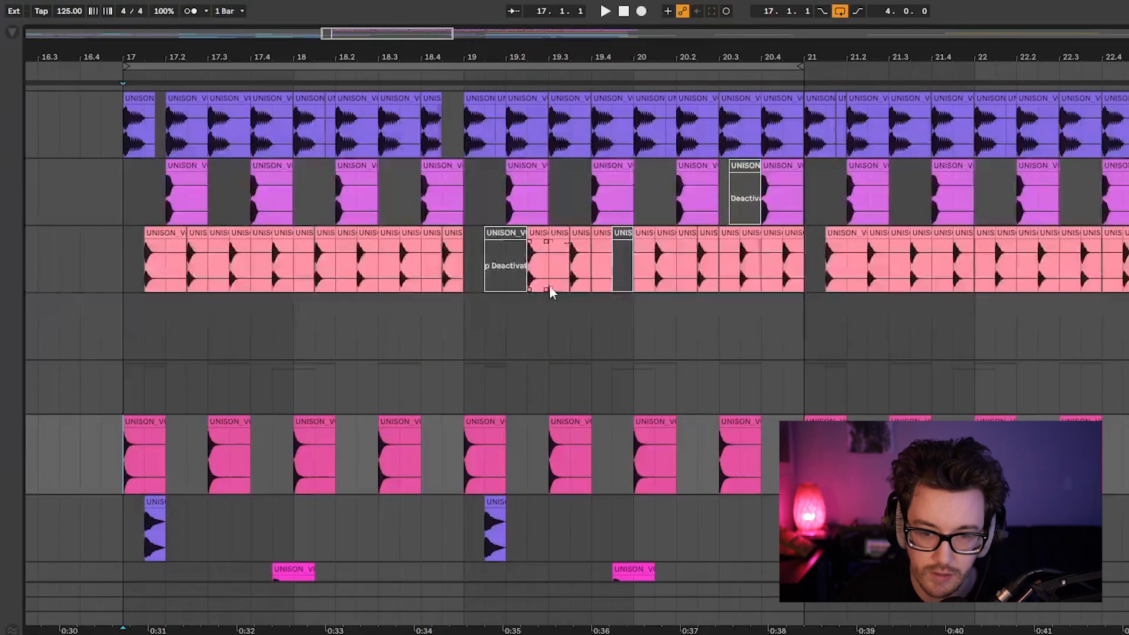
key(space)
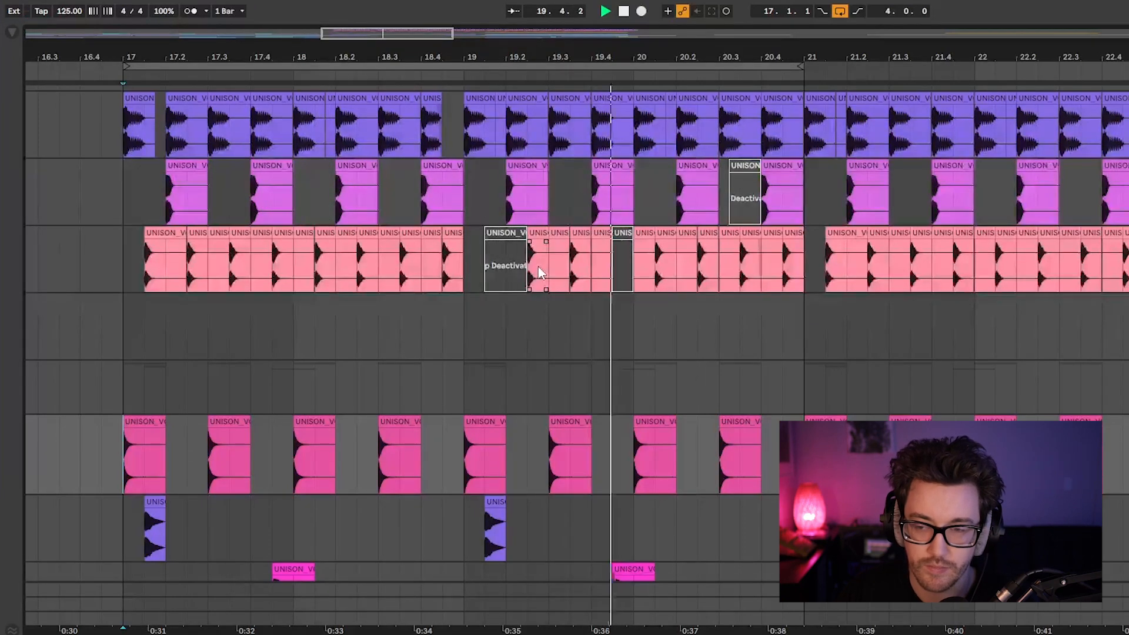
key(space)
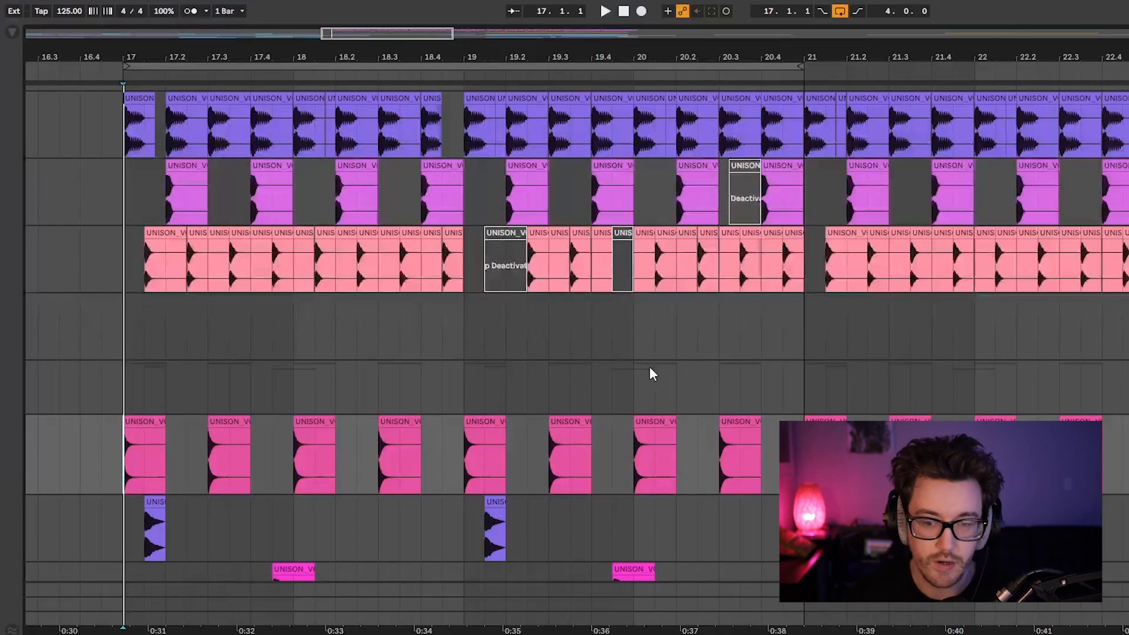
Examine the timing of the pink clips and the two percussion tracks below them across bars 17 and 18.
scroll(649, 370, down, 3)
drag(124, 454, 190, 462)
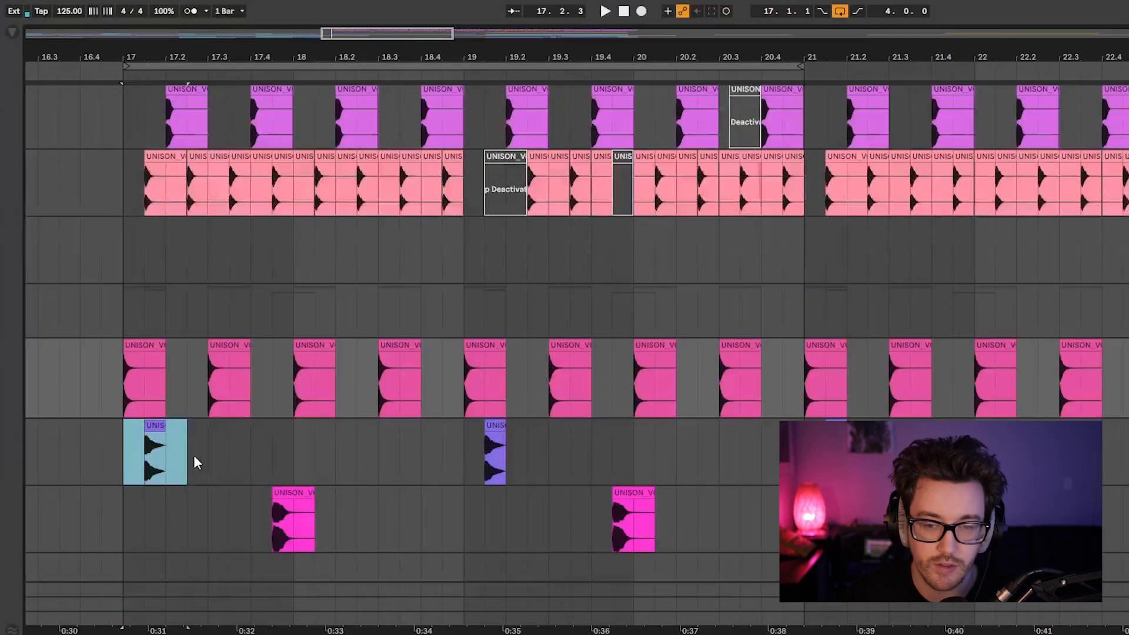
drag(209, 517, 316, 527)
click(135, 453)
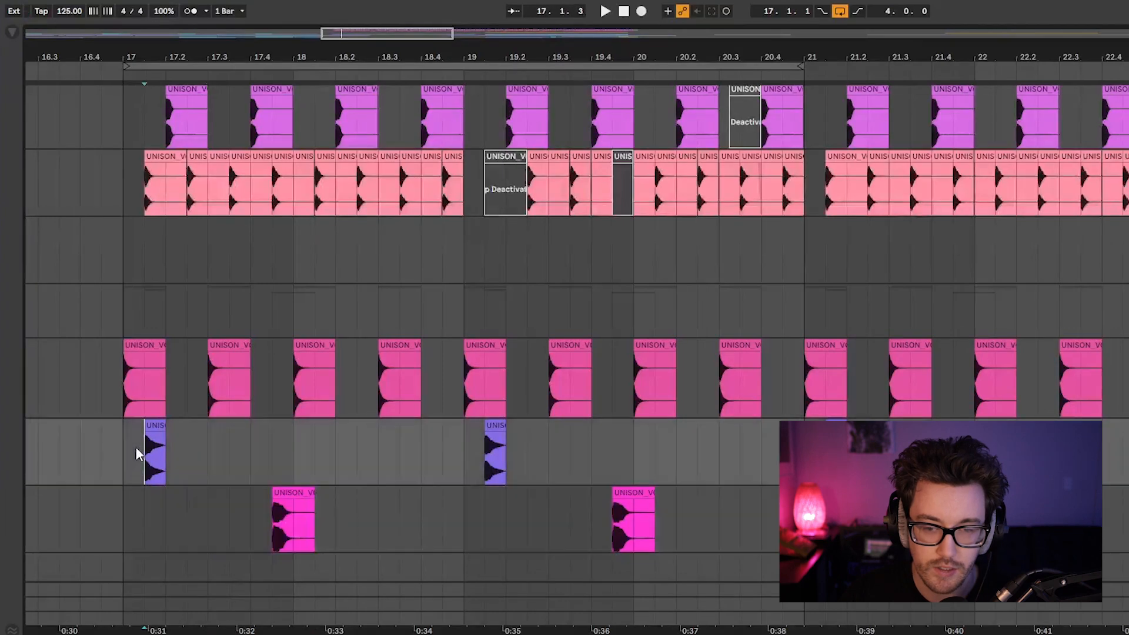
drag(130, 379, 221, 381)
click(217, 350)
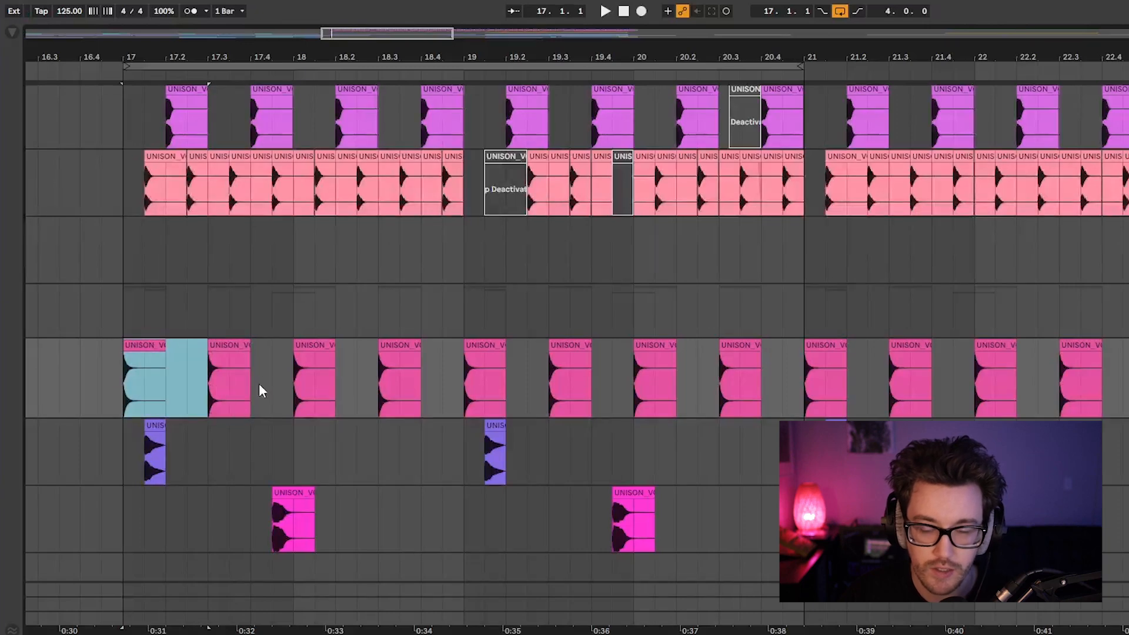
scroll(381, 401, up, 1)
click(415, 451)
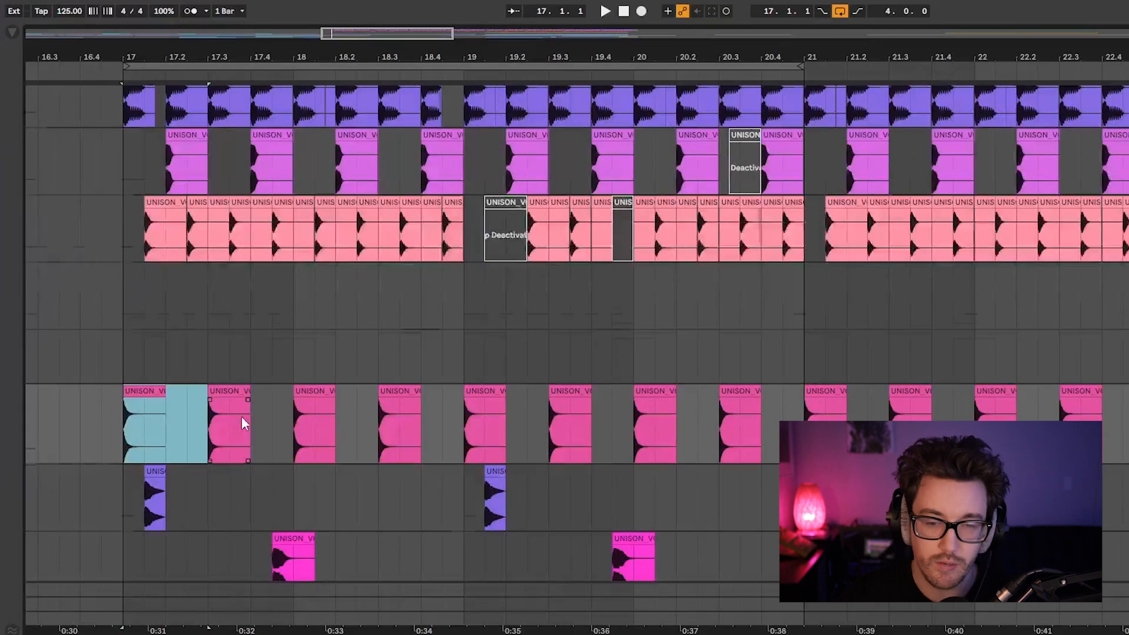
scroll(234, 416, down, 1)
drag(130, 433, 463, 488)
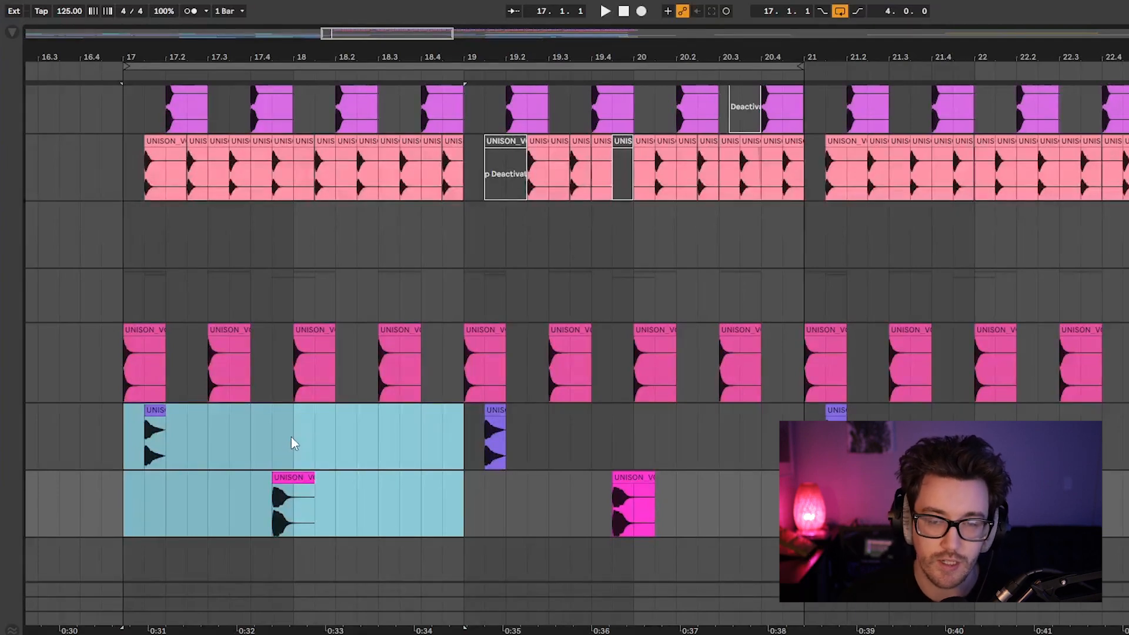
Try repeating the short purple percussion hit at 17.1.3 three times to fill bar 17, and undo the copies.
drag(124, 427, 161, 444)
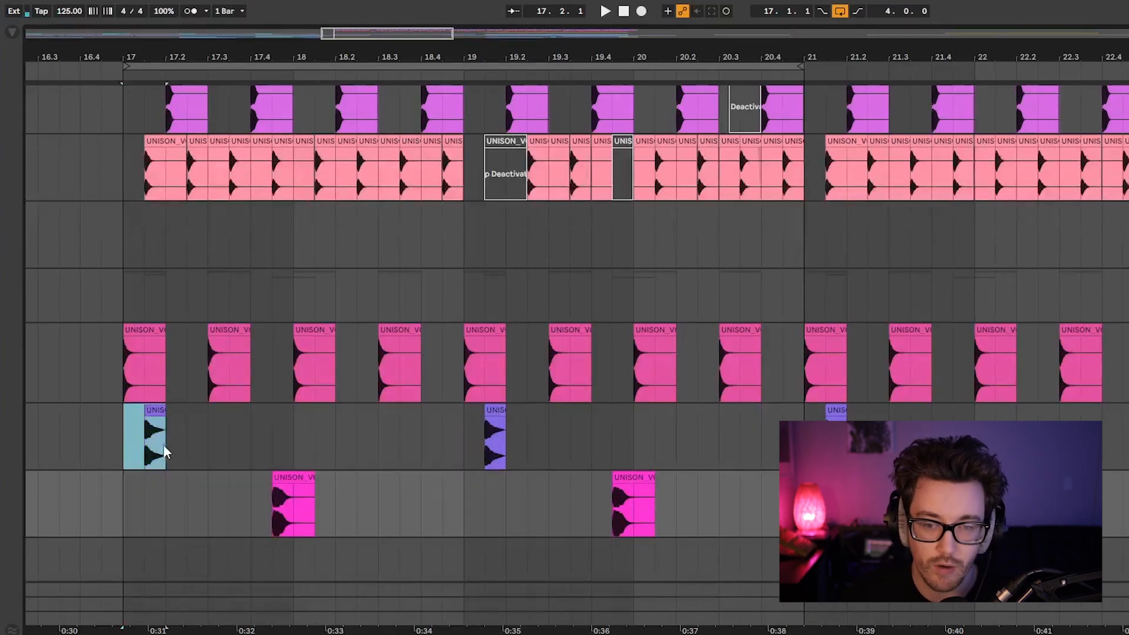
key(ctrl+d)
key(ctrl+d)
key(ctrl+d)
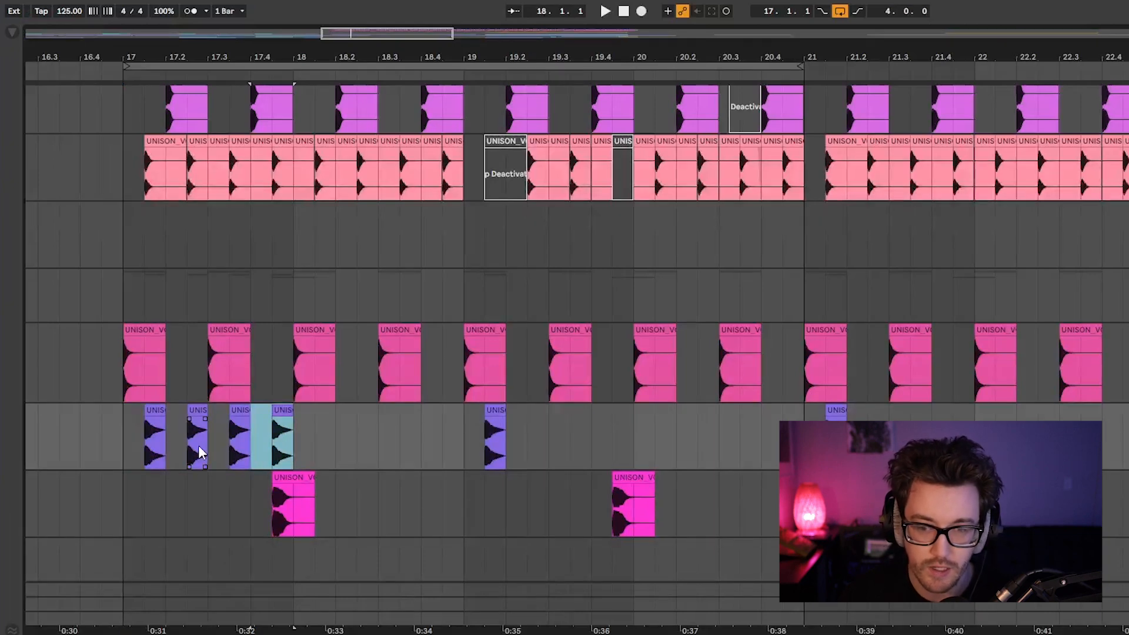
key(ctrl+z)
key(ctrl+z)
key(ctrl+z)
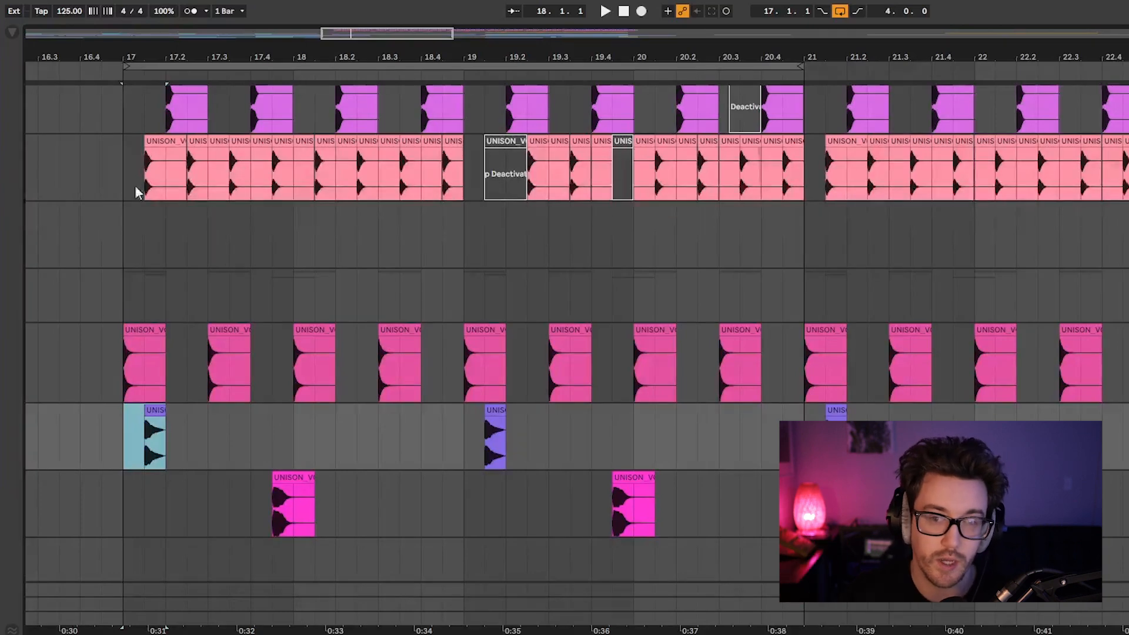
drag(126, 171, 296, 169)
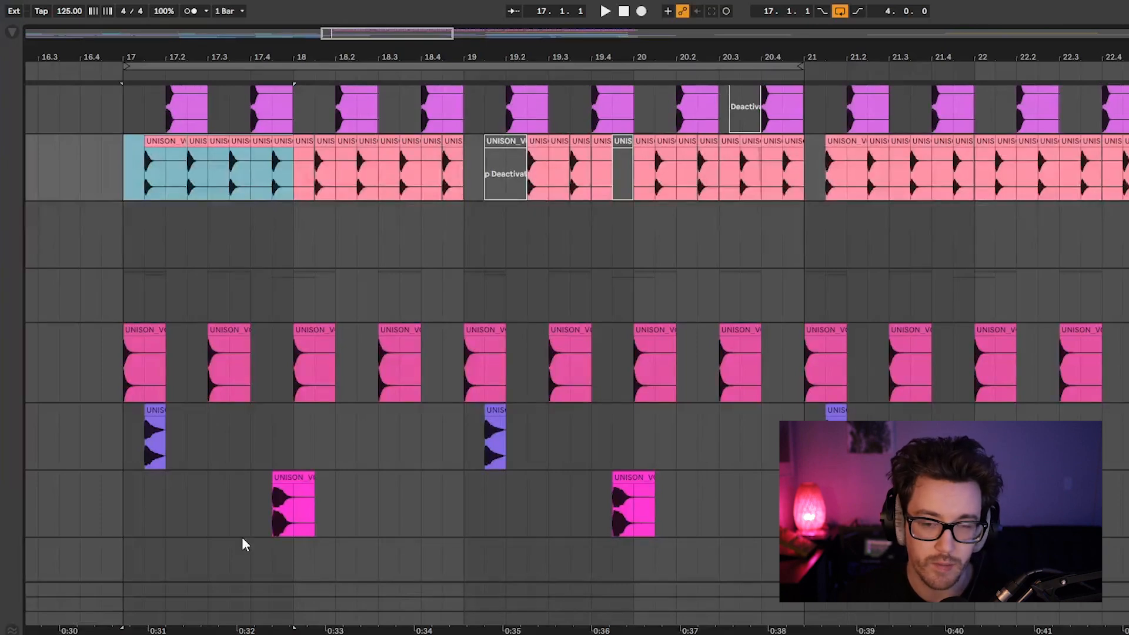
drag(143, 449, 462, 479)
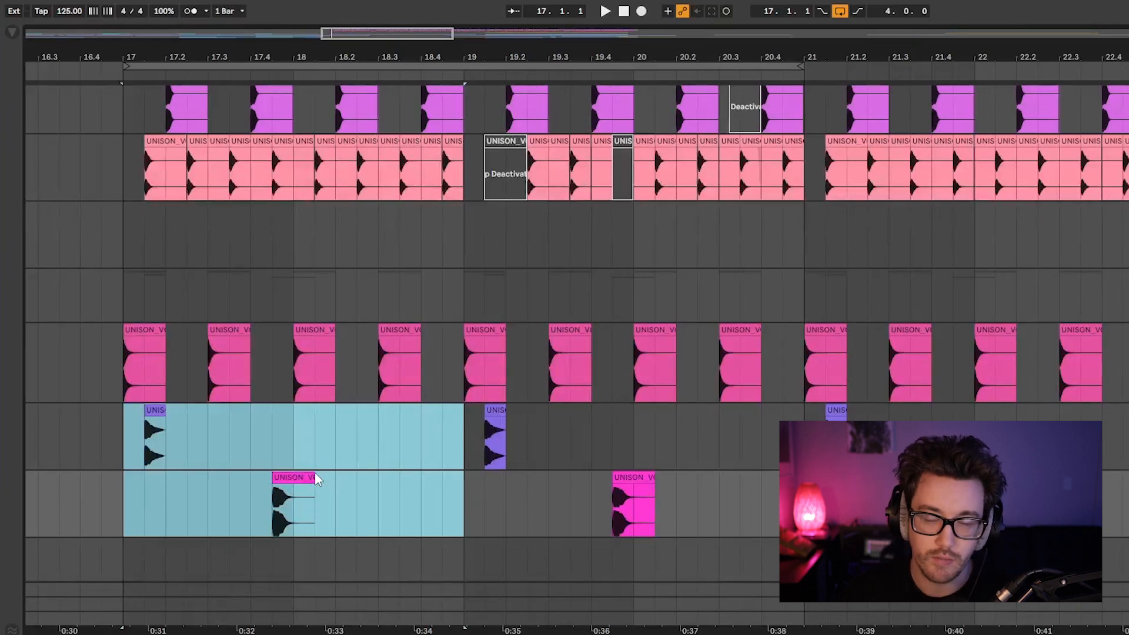
scroll(344, 486, up, 3)
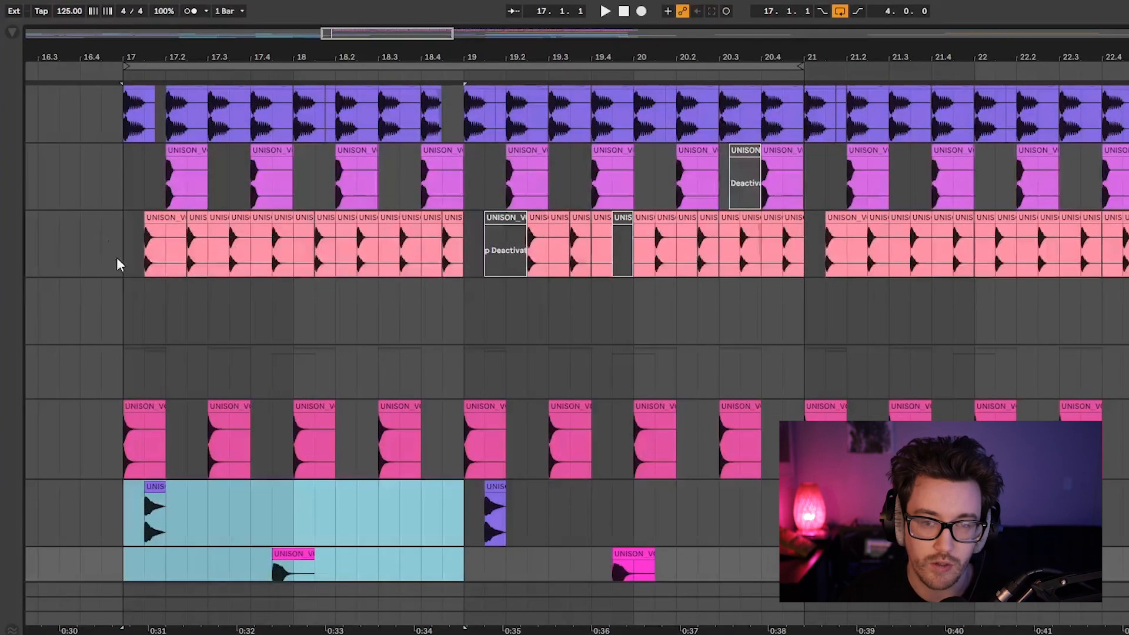
click(122, 238)
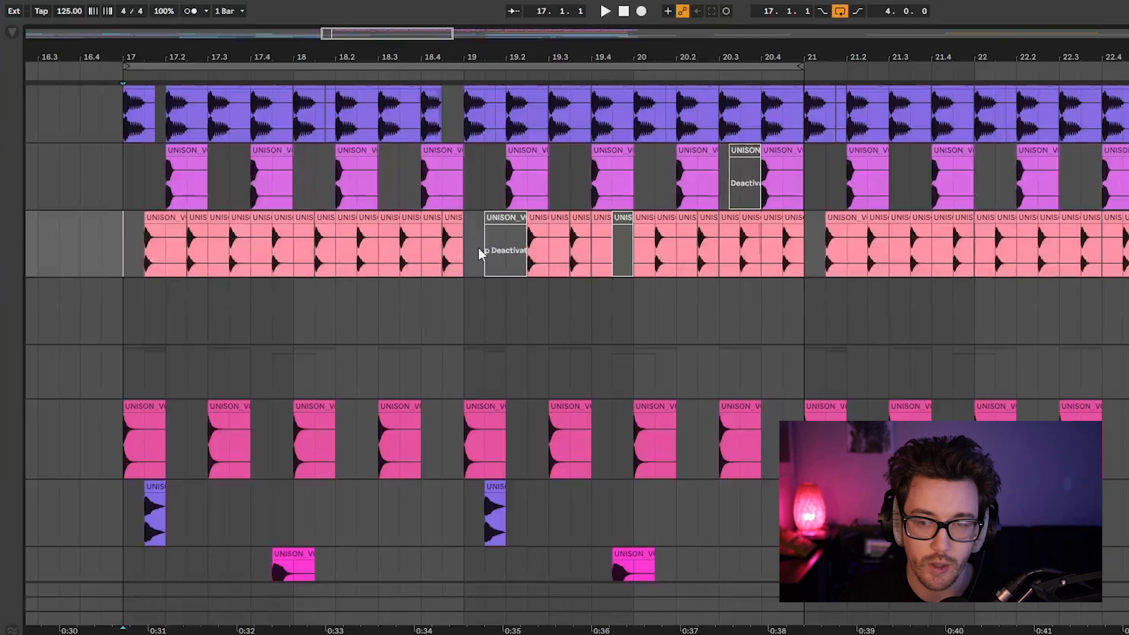
Deactivate the salmon-coloured clip at 17.1.3 that coincides with the short purple percussion hit.
click(153, 485)
click(165, 217)
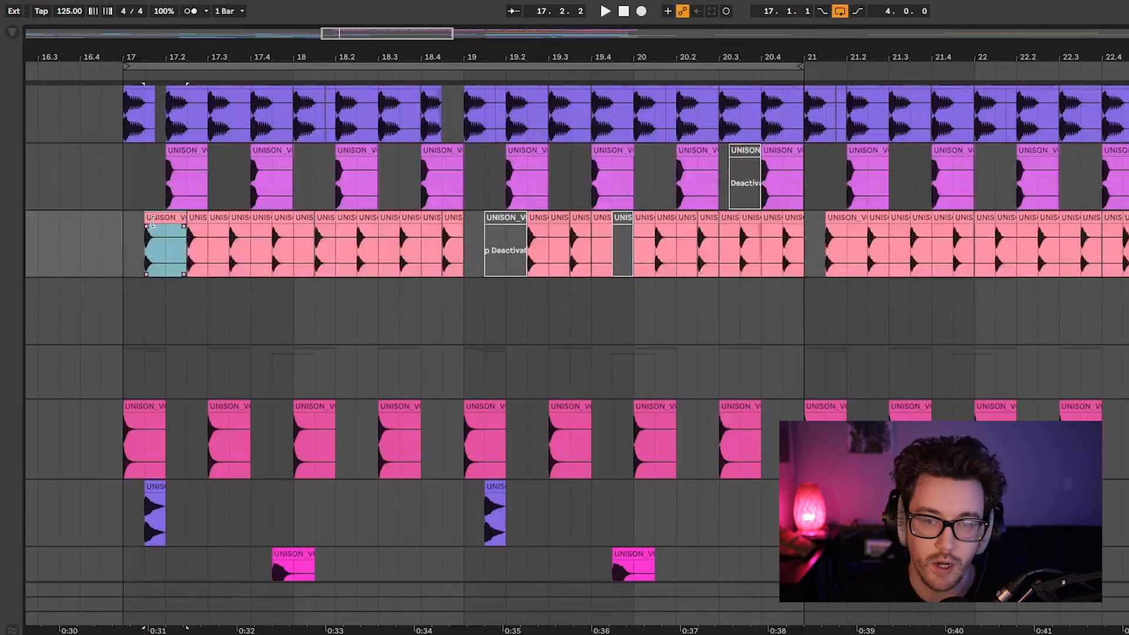
key(0)
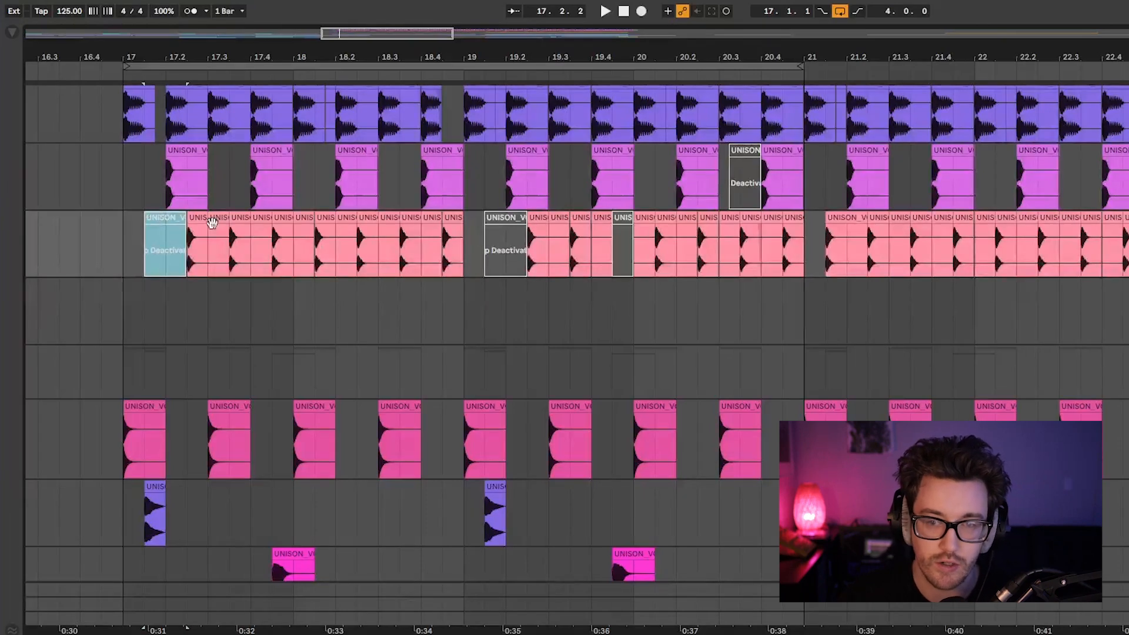
Deactivate the salmon-coloured clip at 17.4.3 above the magenta percussion hit, and play the edited pattern from bar 17.
click(153, 483)
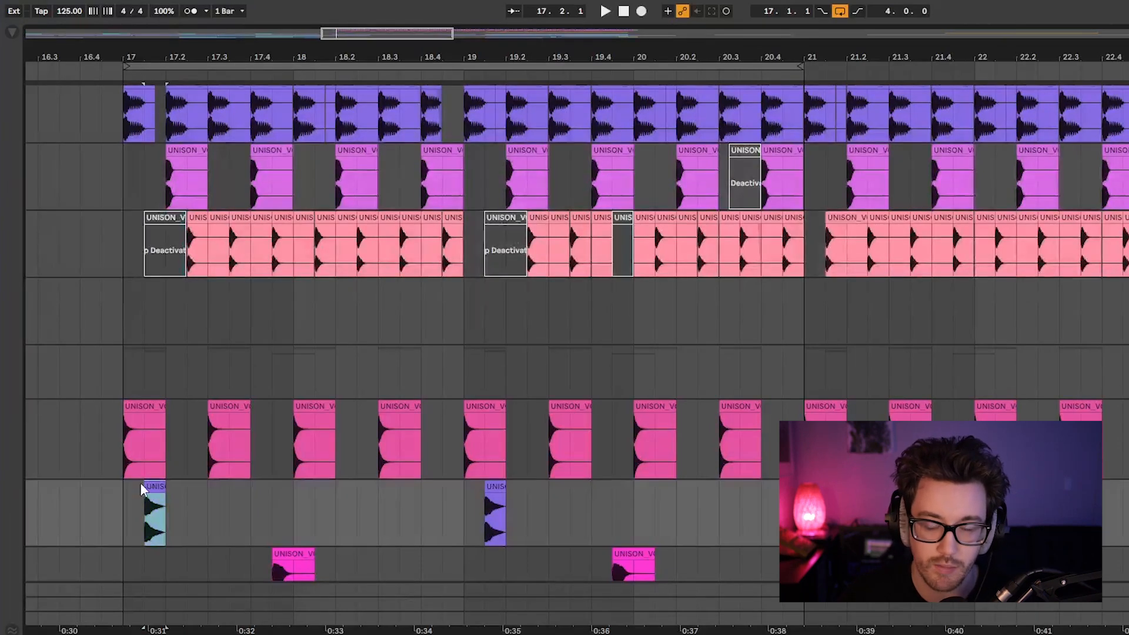
scroll(141, 482, down, 2)
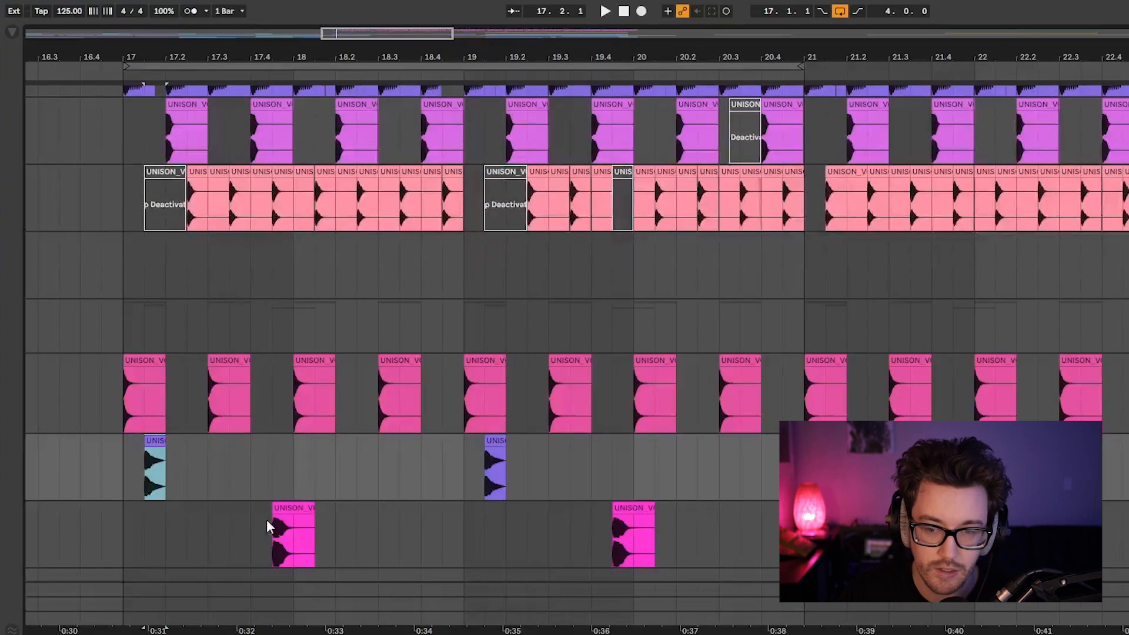
click(281, 171)
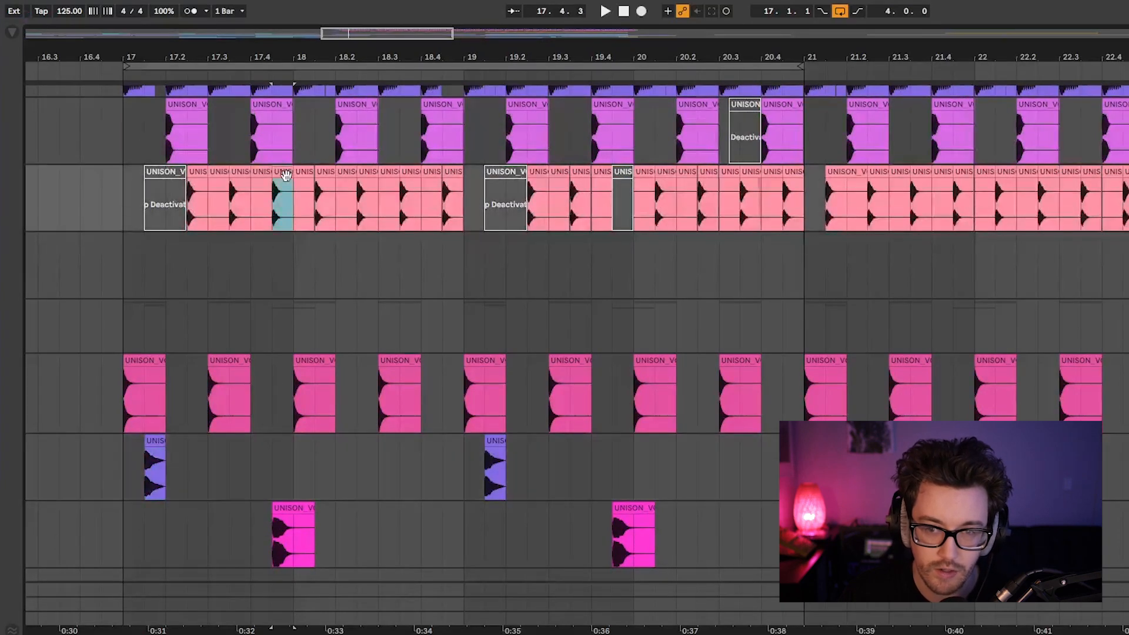
scroll(219, 281, up, 3)
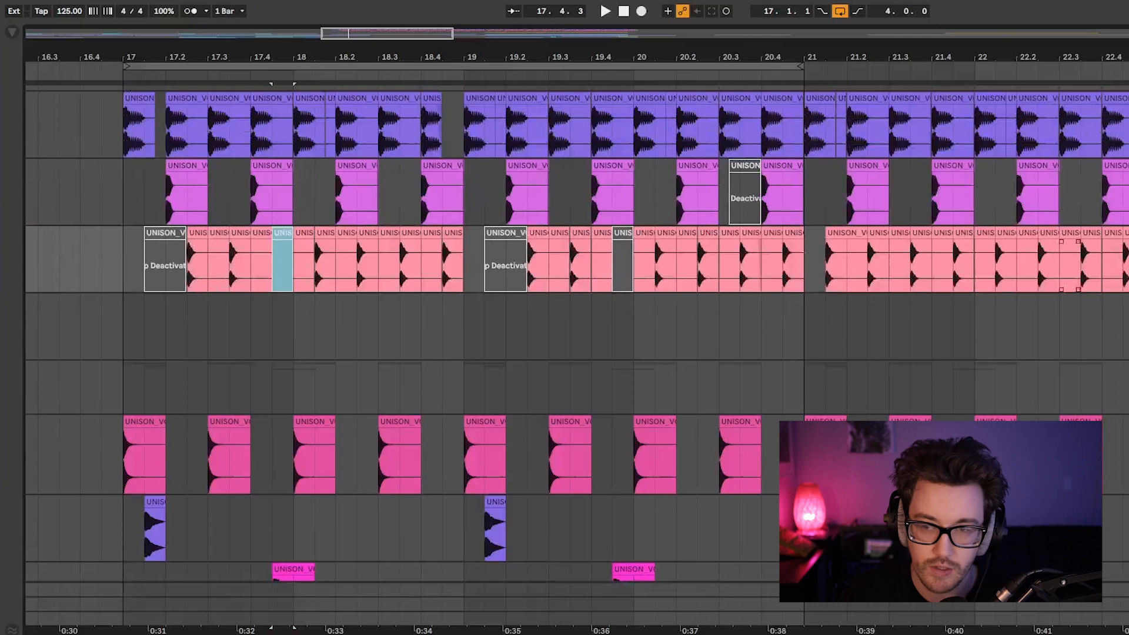
scroll(219, 281, down, 1)
key(0)
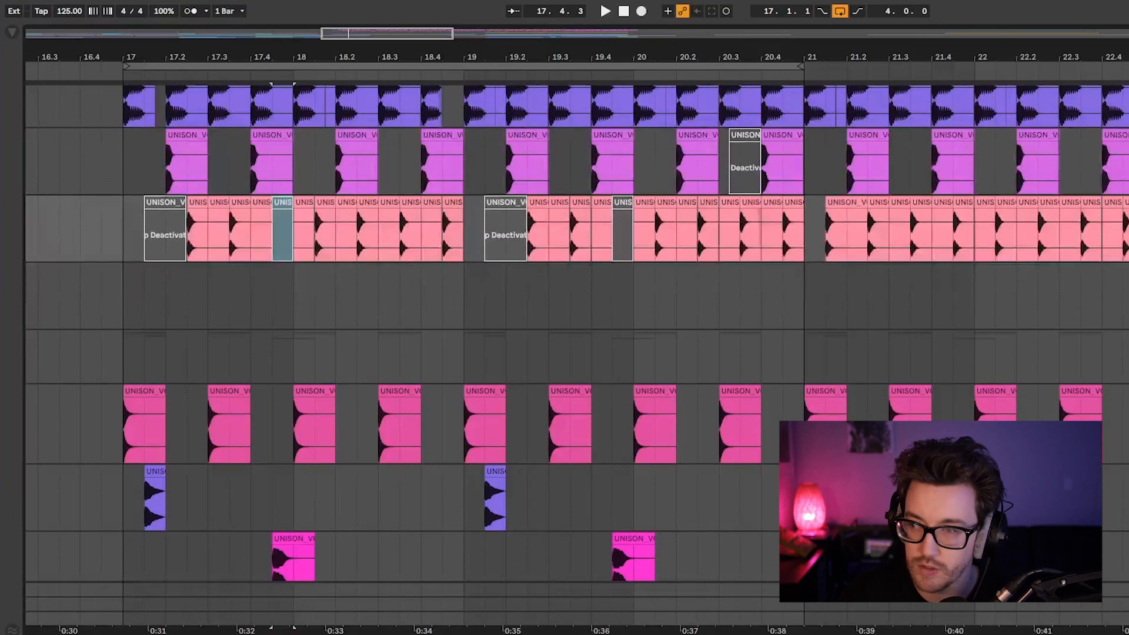
click(123, 235)
key(space)
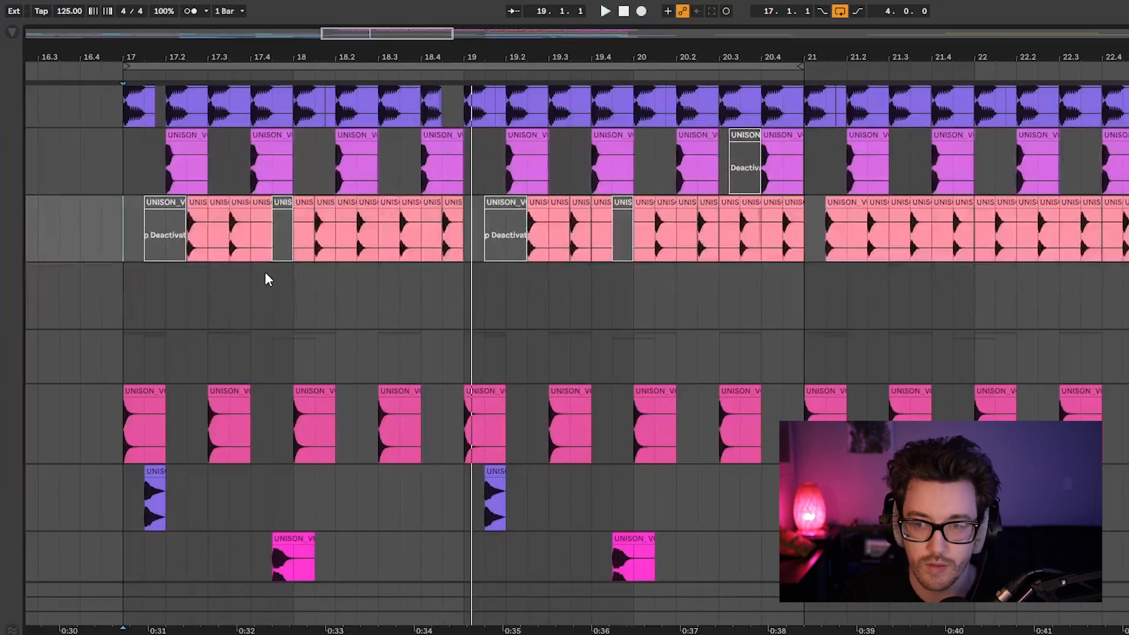
Examine how the pink, purple and salmon-coloured clips follow each other through bar 17.
scroll(412, 388, down, 2)
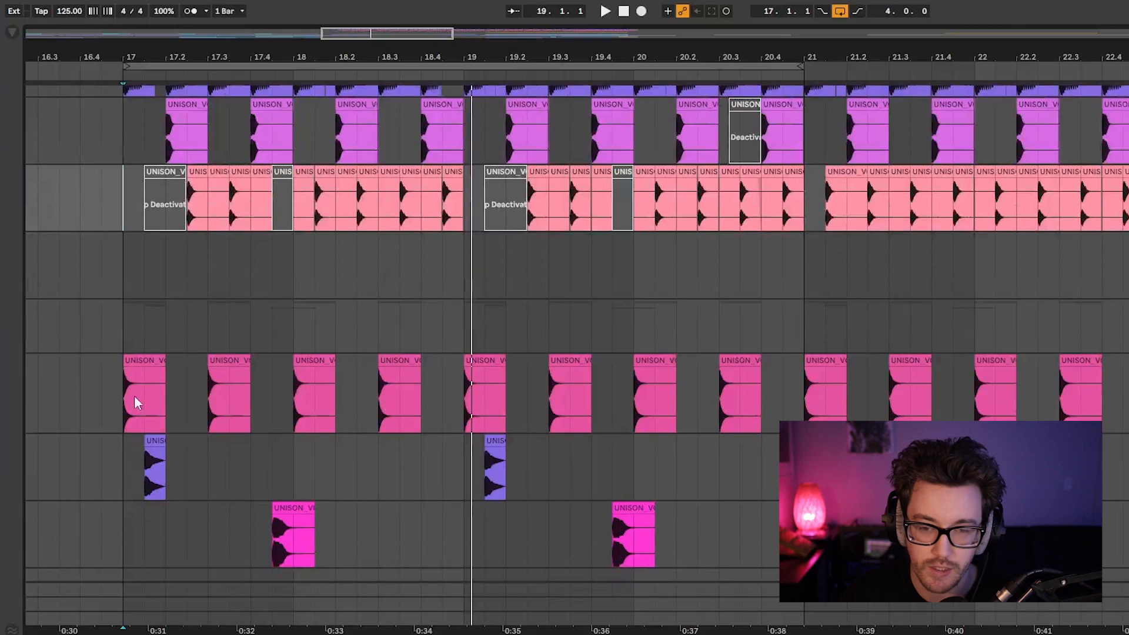
click(138, 360)
click(153, 450)
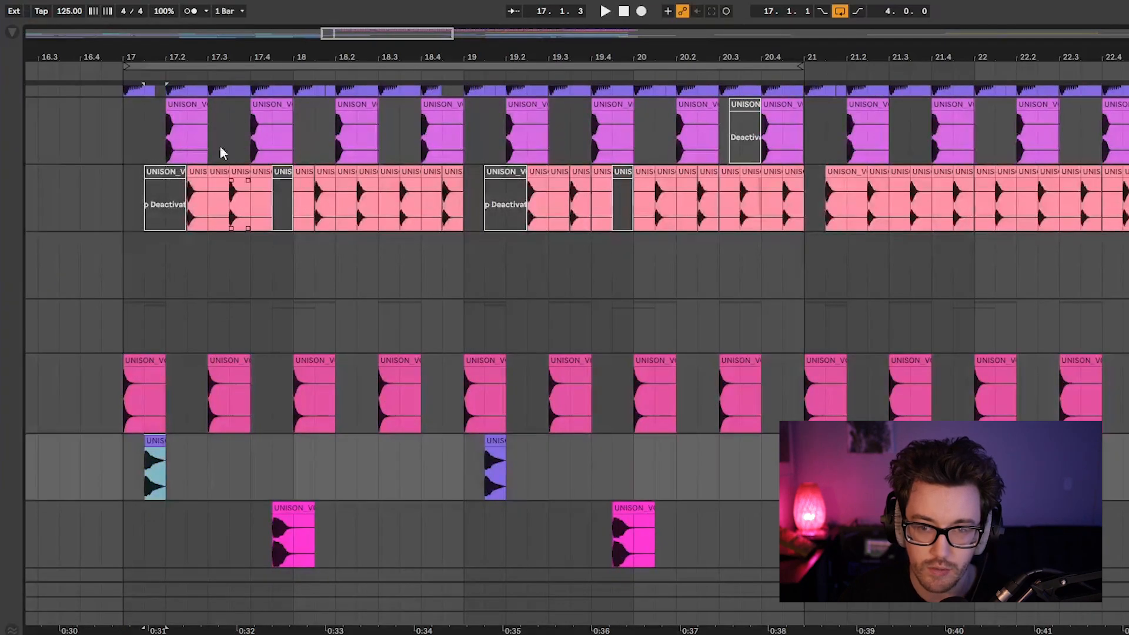
click(191, 172)
click(222, 359)
click(239, 200)
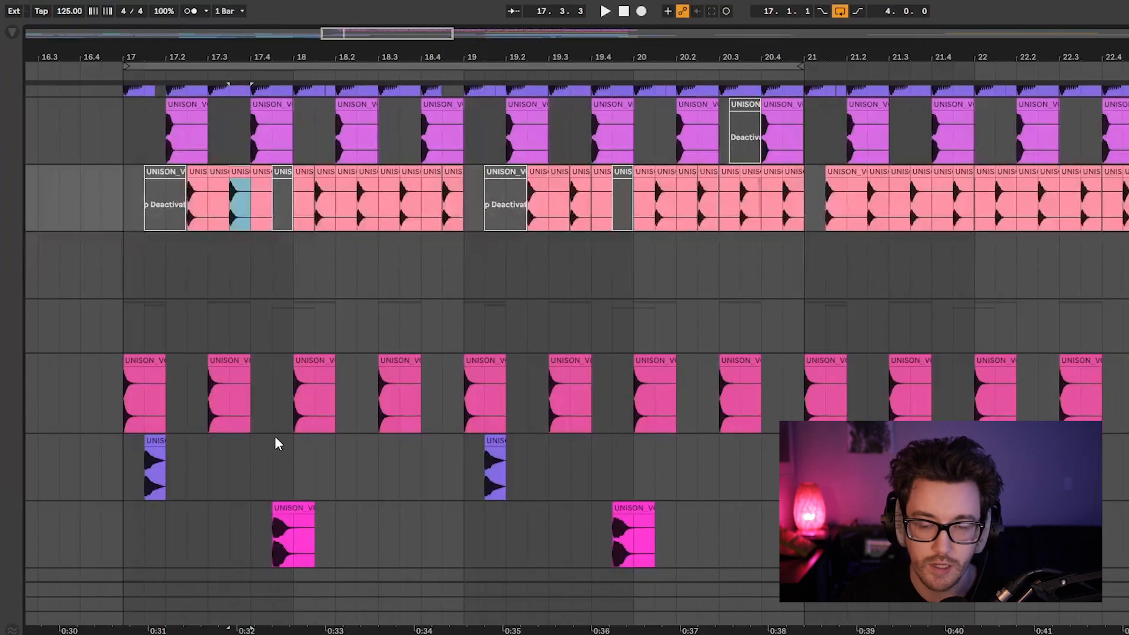
click(121, 320)
click(135, 371)
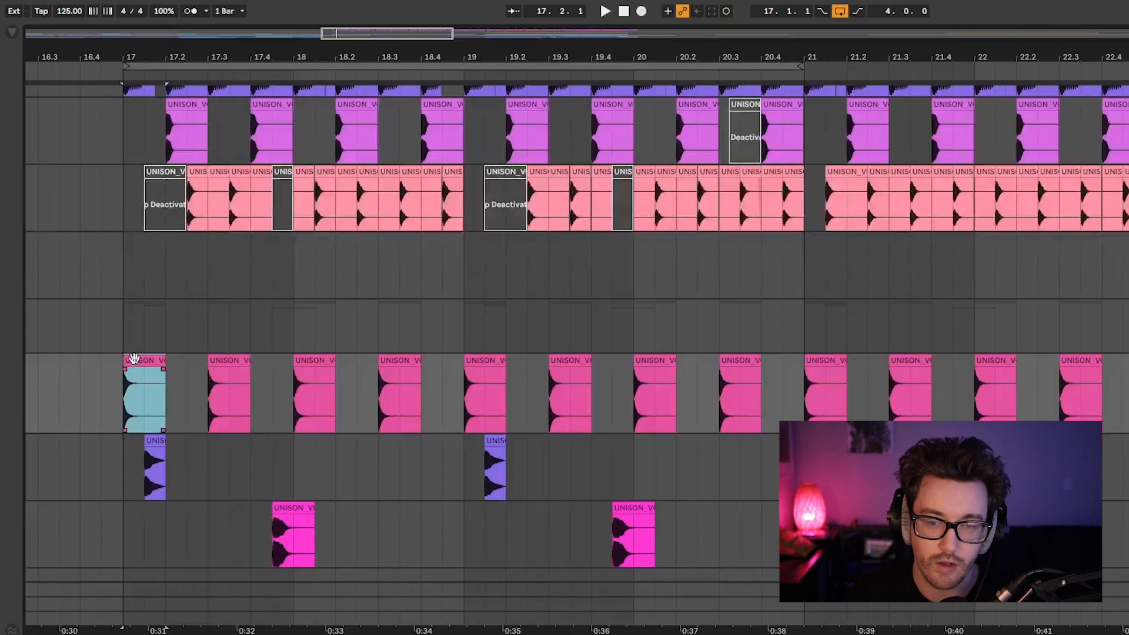
click(162, 450)
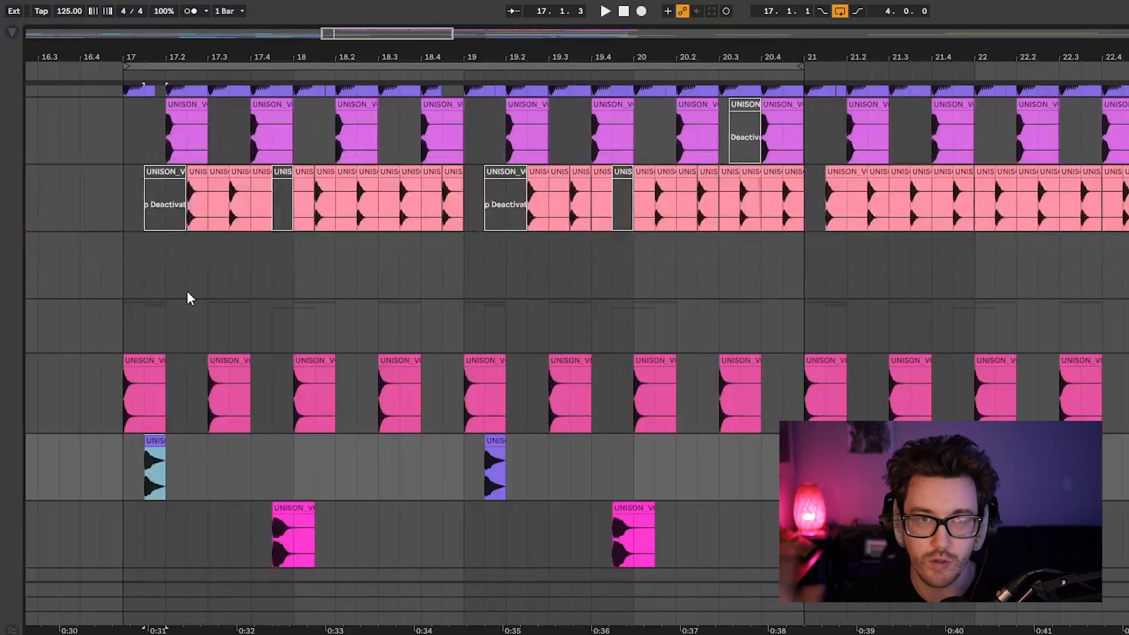
click(133, 323)
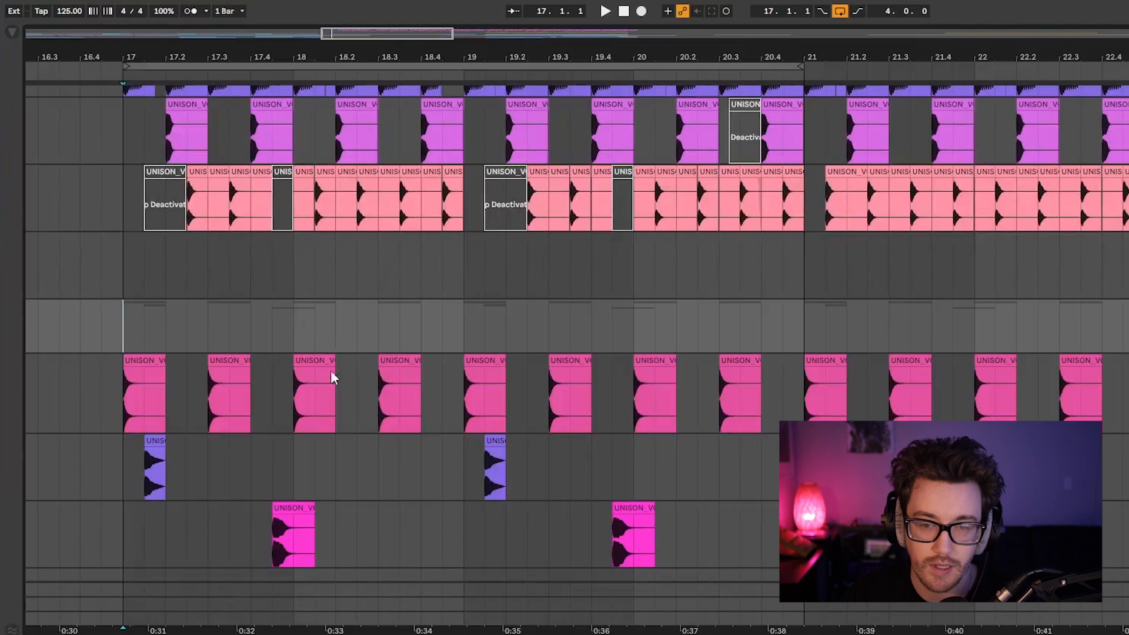
Reduce the pink hat clip at bar 17 to short sixteenth-note hits at 17.1.2 and 17.1.4, and play from bar 17.
drag(135, 57, 163, 88)
click(171, 362)
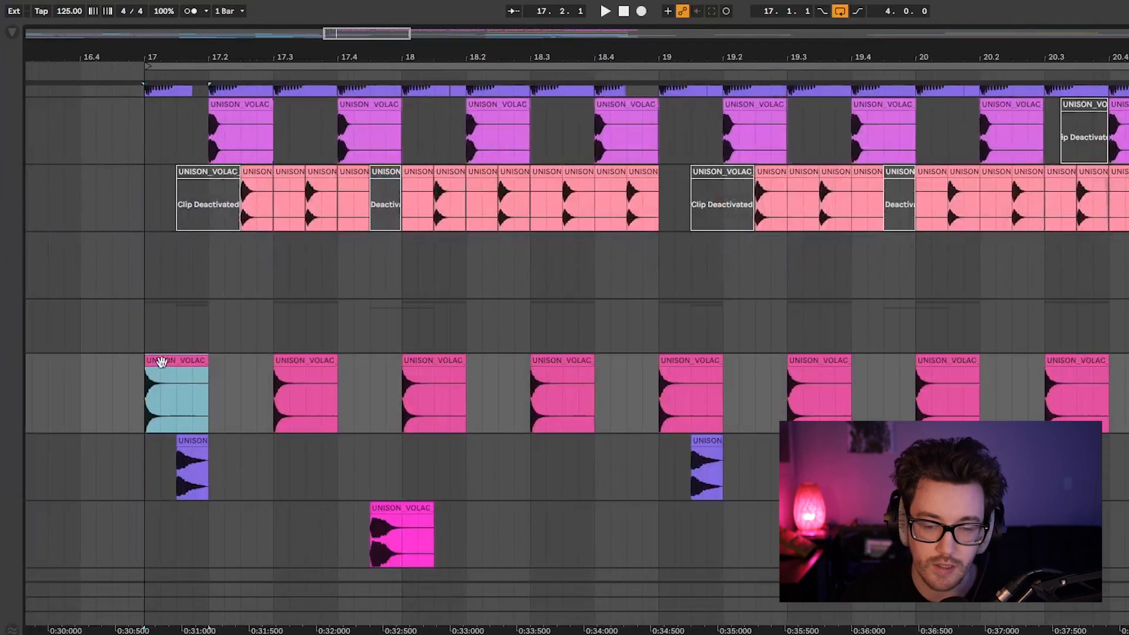
drag(180, 360, 200, 364)
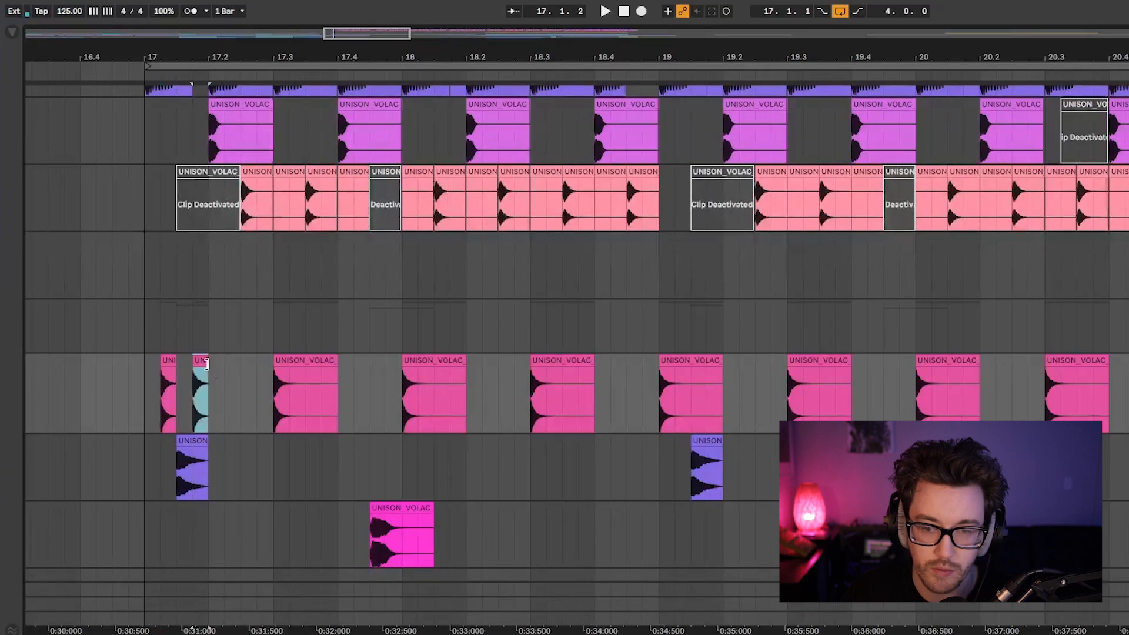
click(145, 379)
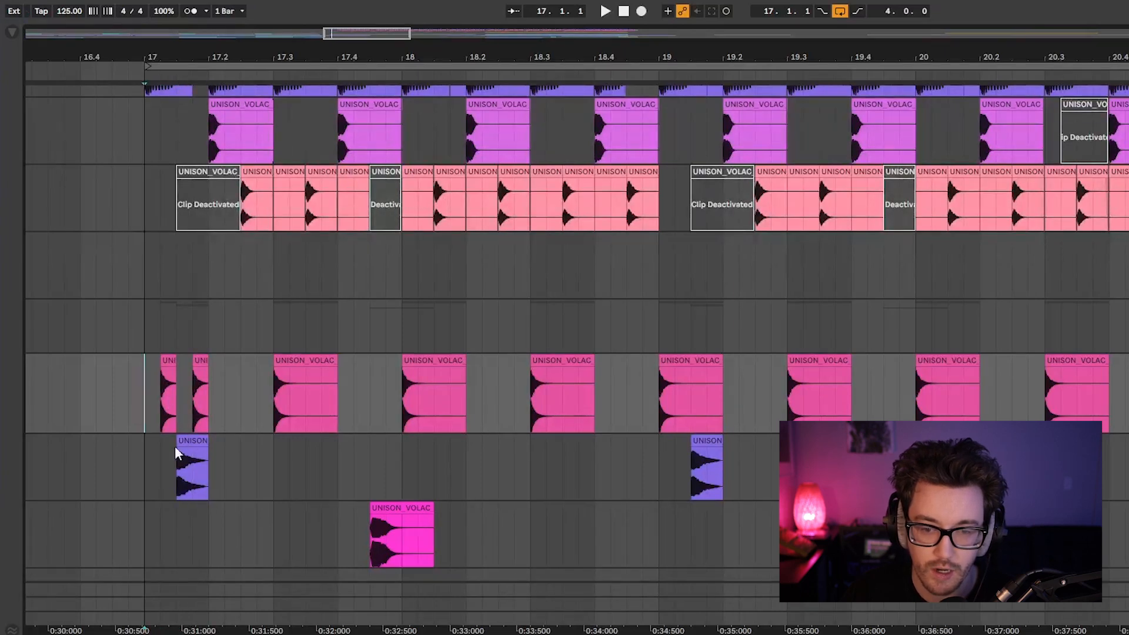
key(space)
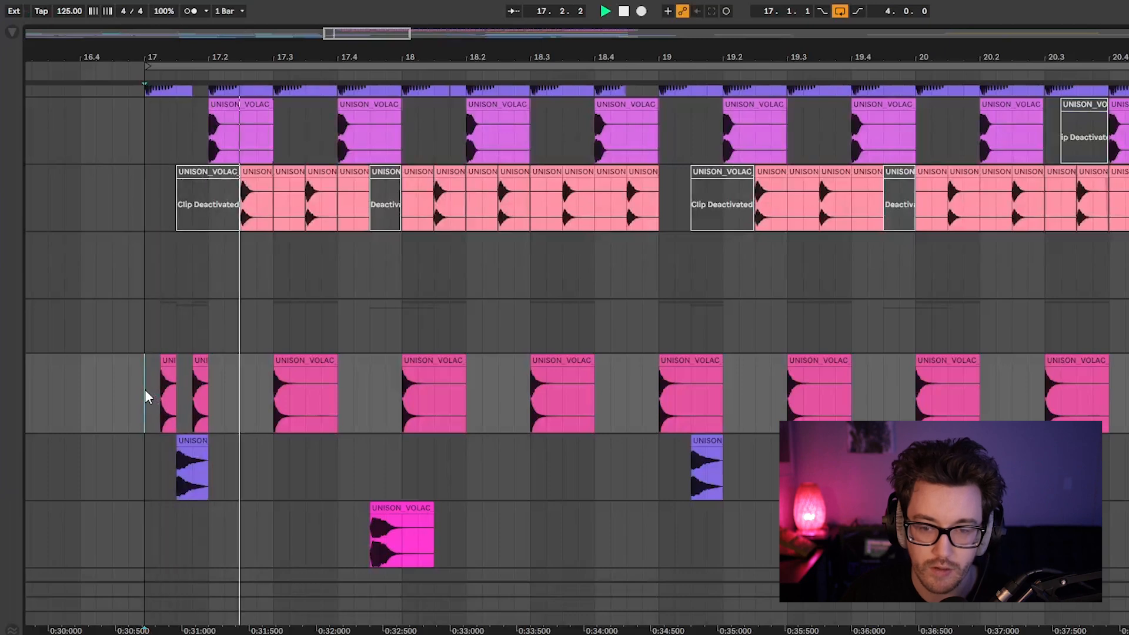
key(space)
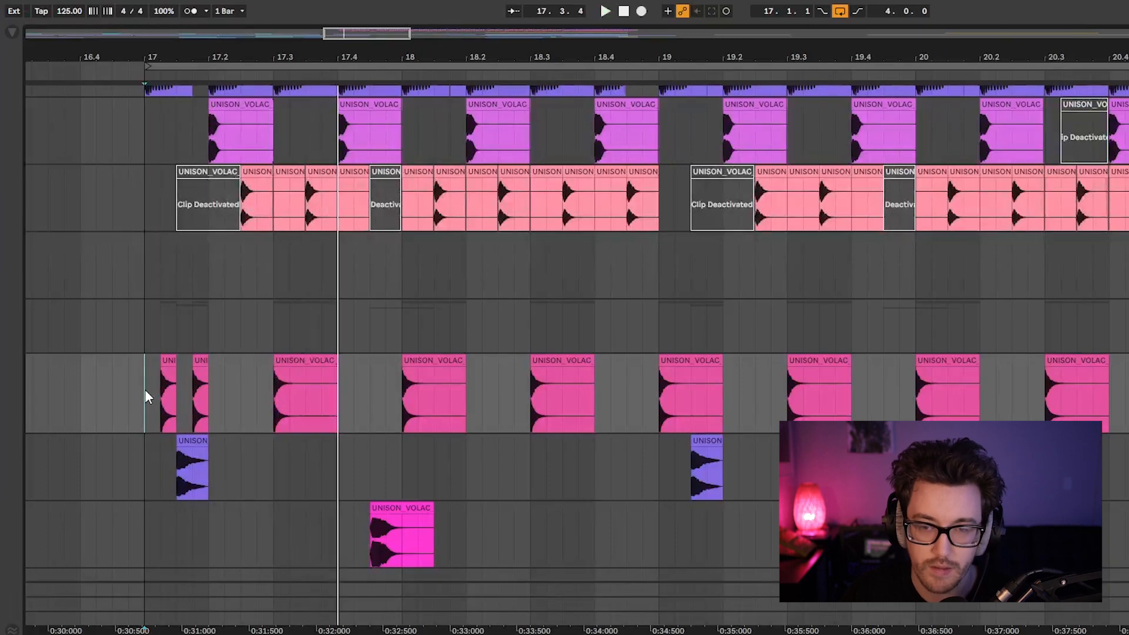
Shorten the purple percussion clip at 17.1.3 to a sixteenth note and play the pattern from bar 17.
click(203, 441)
drag(207, 441, 193, 442)
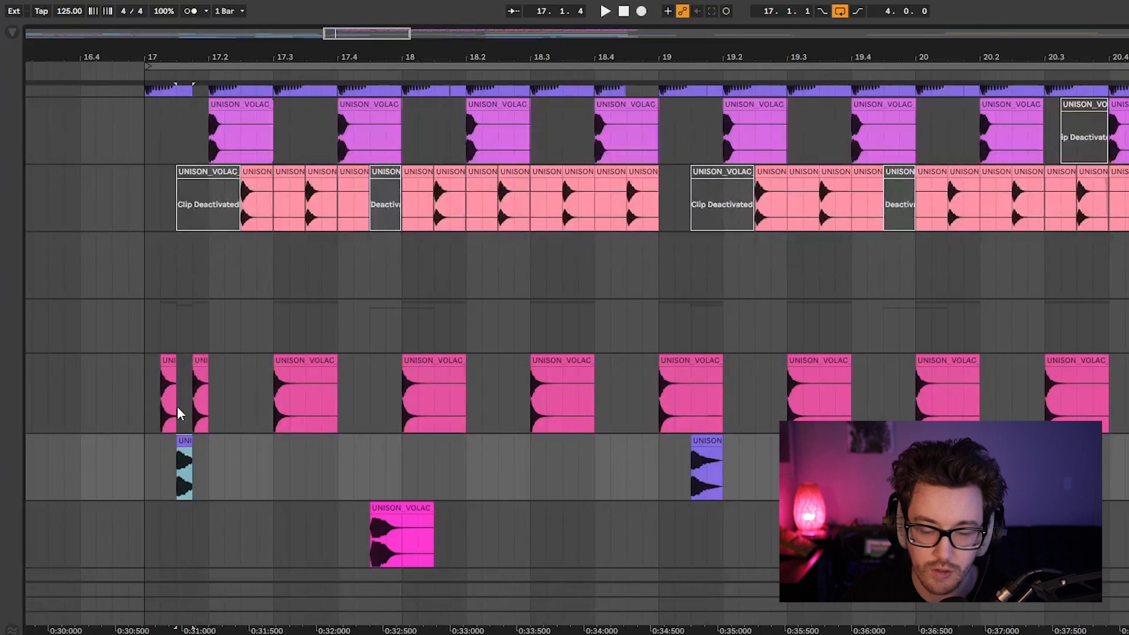
click(145, 404)
key(space)
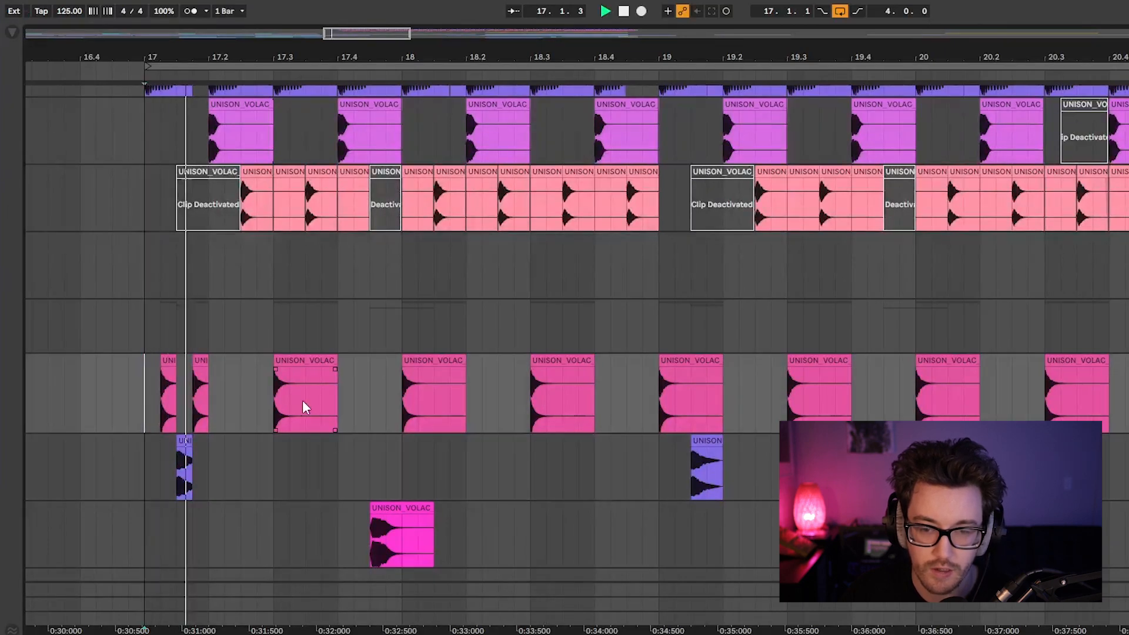
key(space)
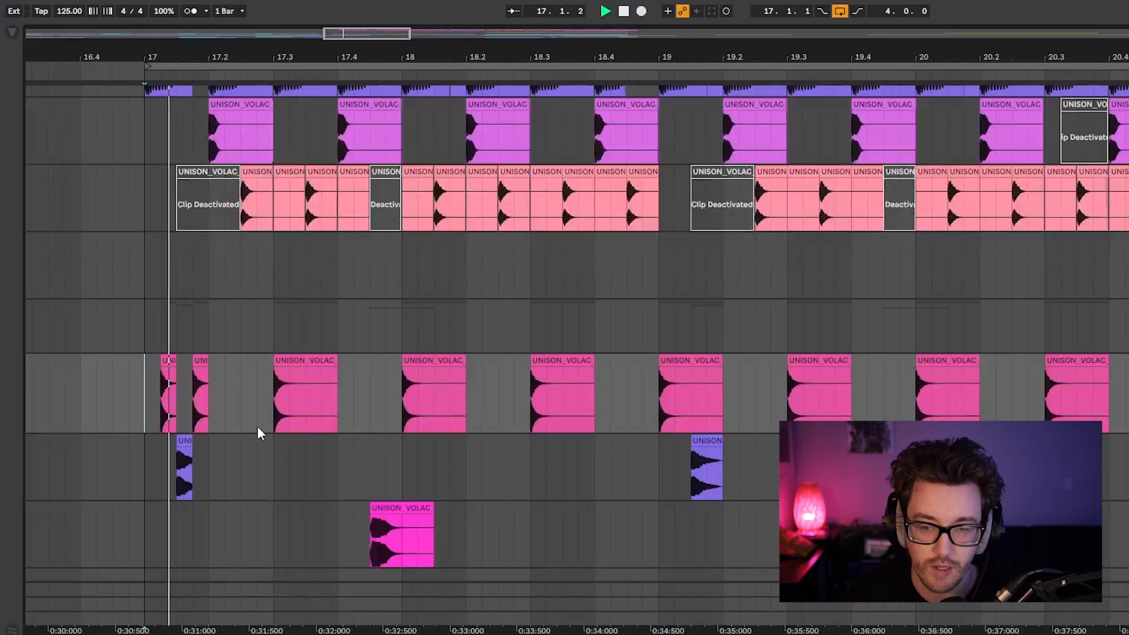
Duplicate the pink and purple clips of beat 17.1 onto beat 17.2, delete the long pink clip at 17.3, and play from bar 17.
drag(143, 403, 212, 467)
key(ctrl+d)
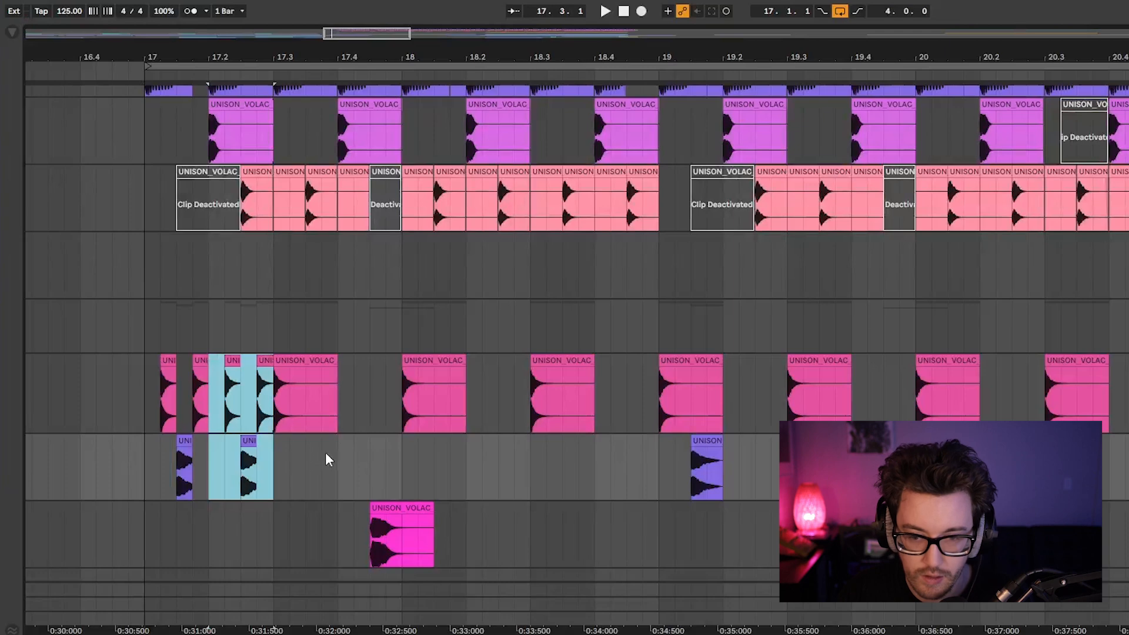
click(304, 361)
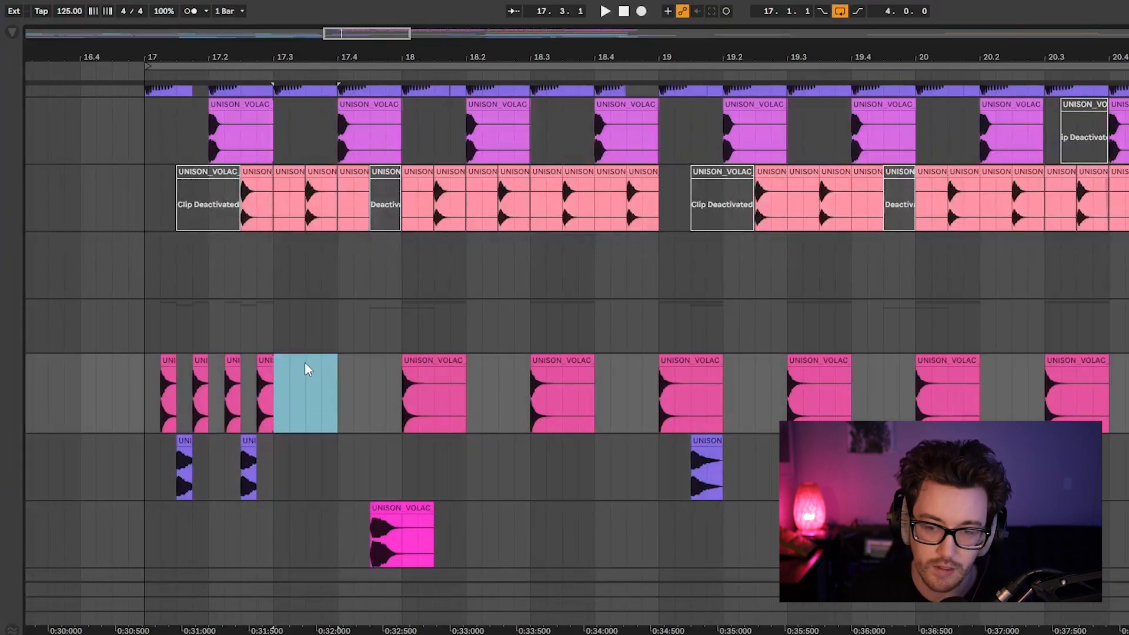
key(Delete)
click(145, 389)
key(space)
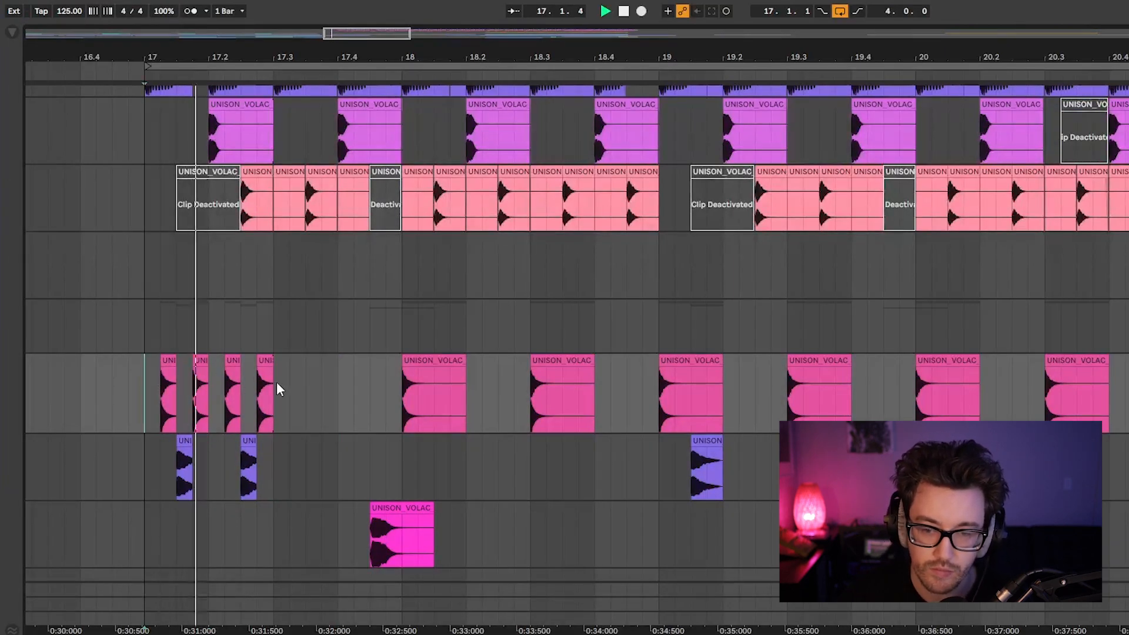
key(space)
Extend the purple clip at 17.1.3 to end at 17.2, deactivate the pink hit at 17.1.4, and play from bar 17.
drag(189, 442, 208, 442)
click(199, 361)
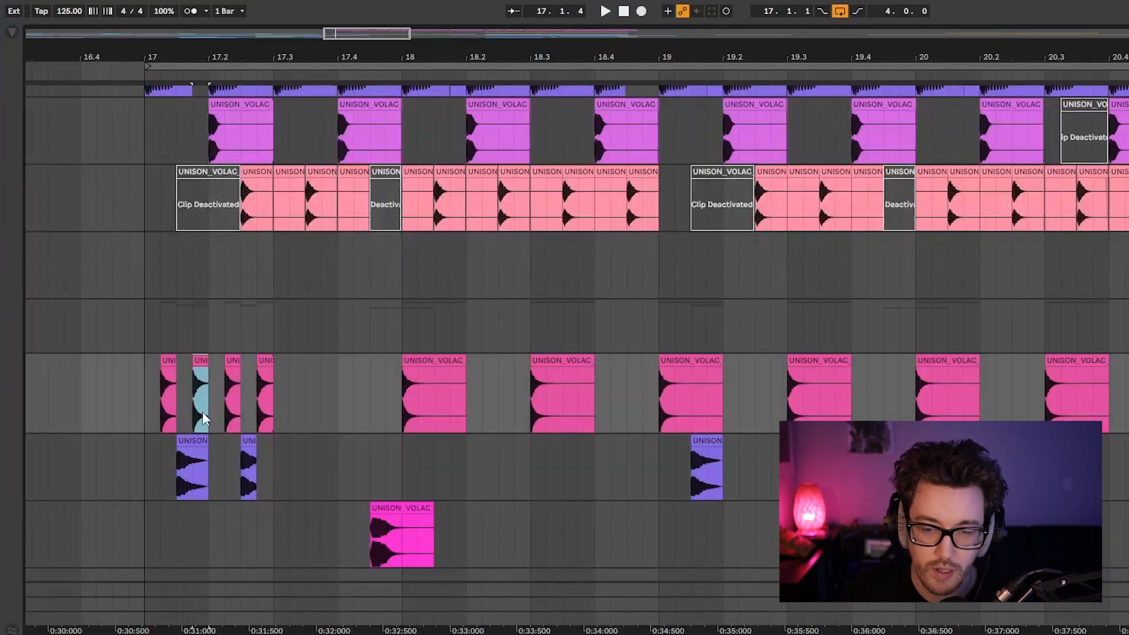
click(196, 362)
click(146, 390)
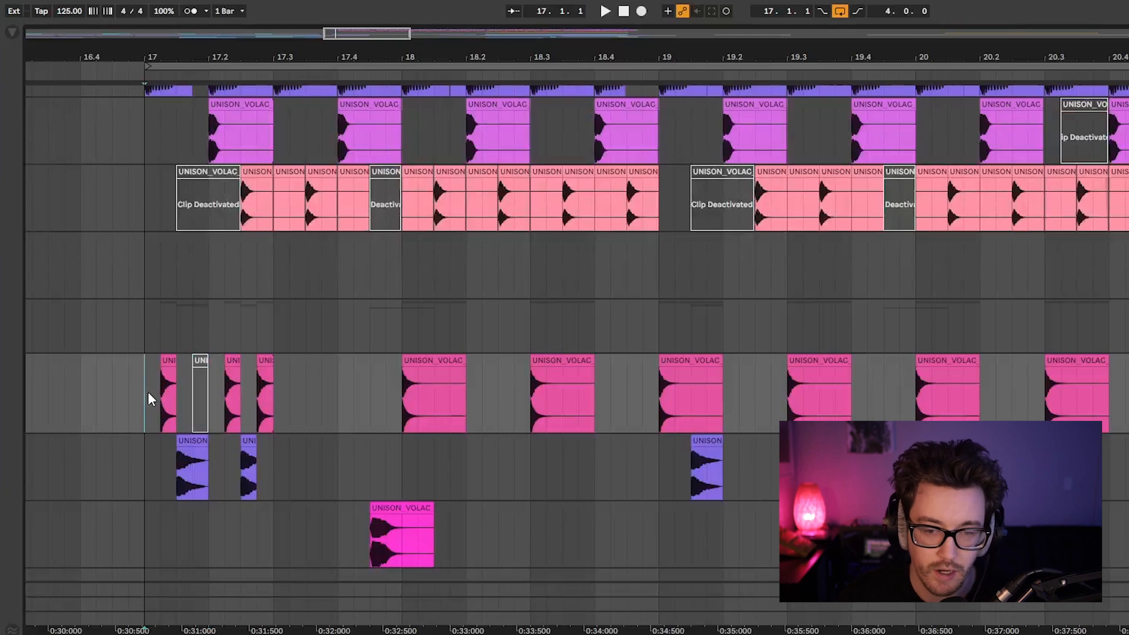
key(space)
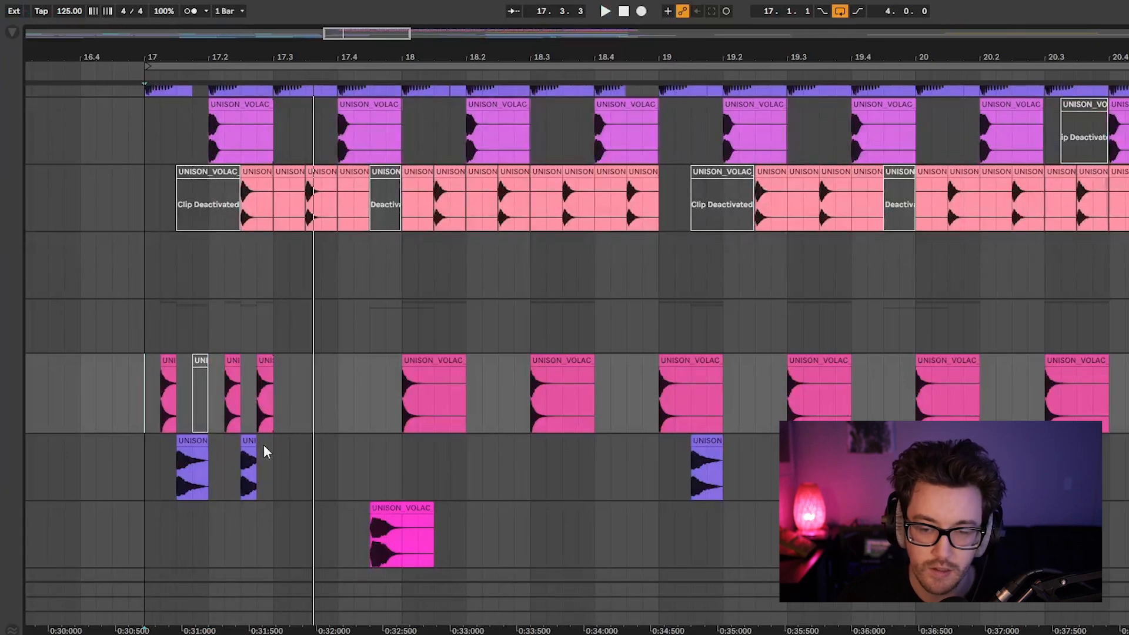
Deactivate the short purple percussion hit at 17.2.3 and return the insert marker to bar 17.
click(200, 438)
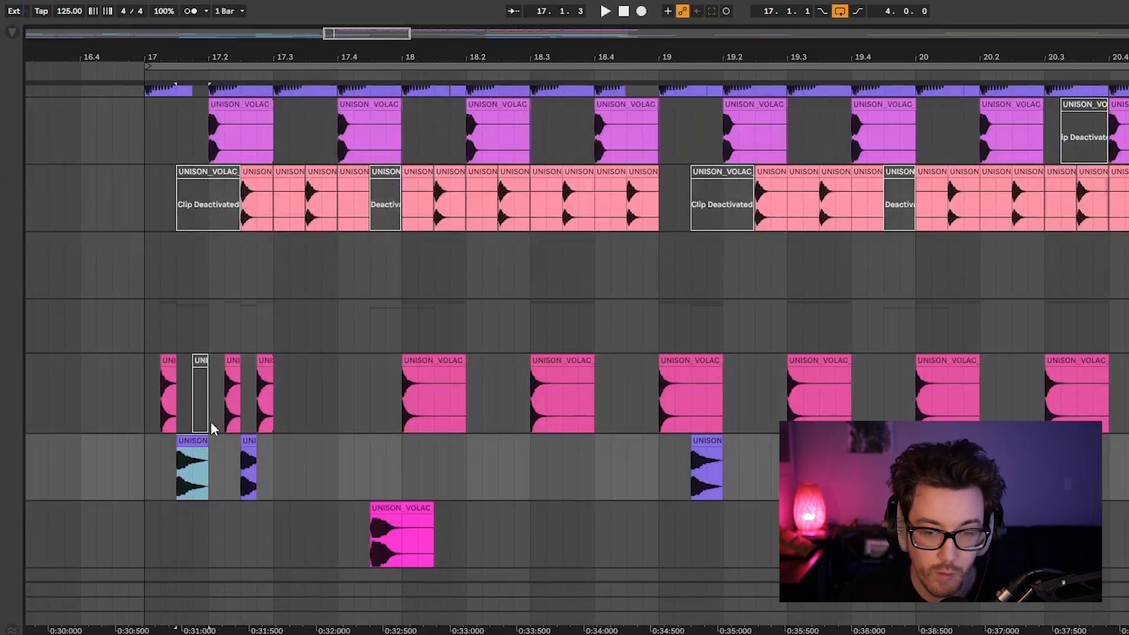
click(252, 446)
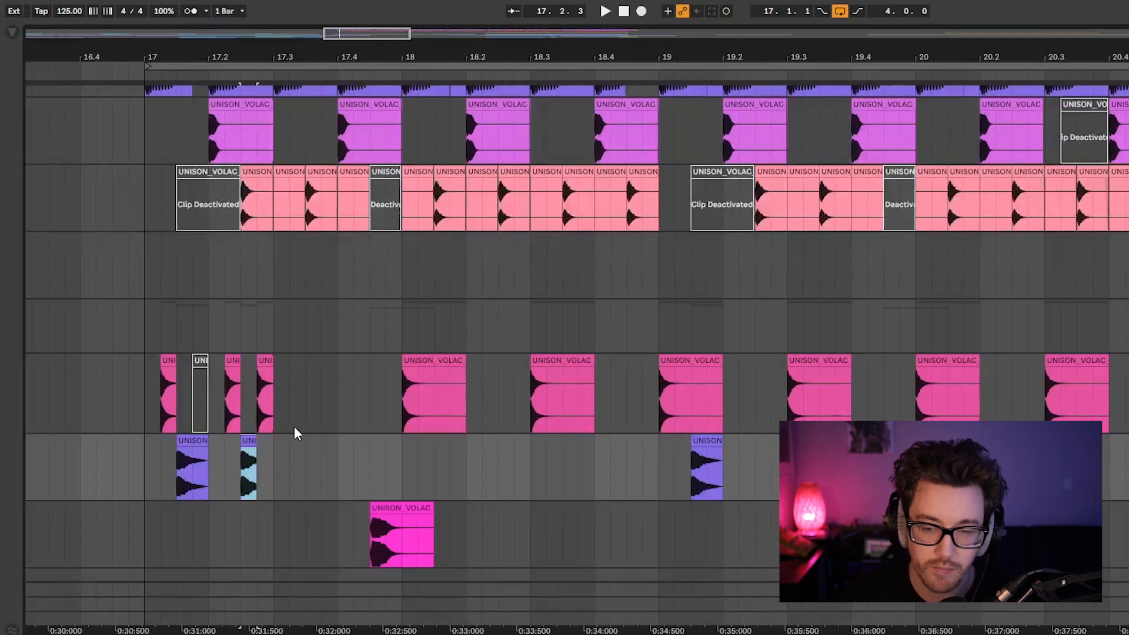
drag(135, 387, 151, 392)
click(149, 395)
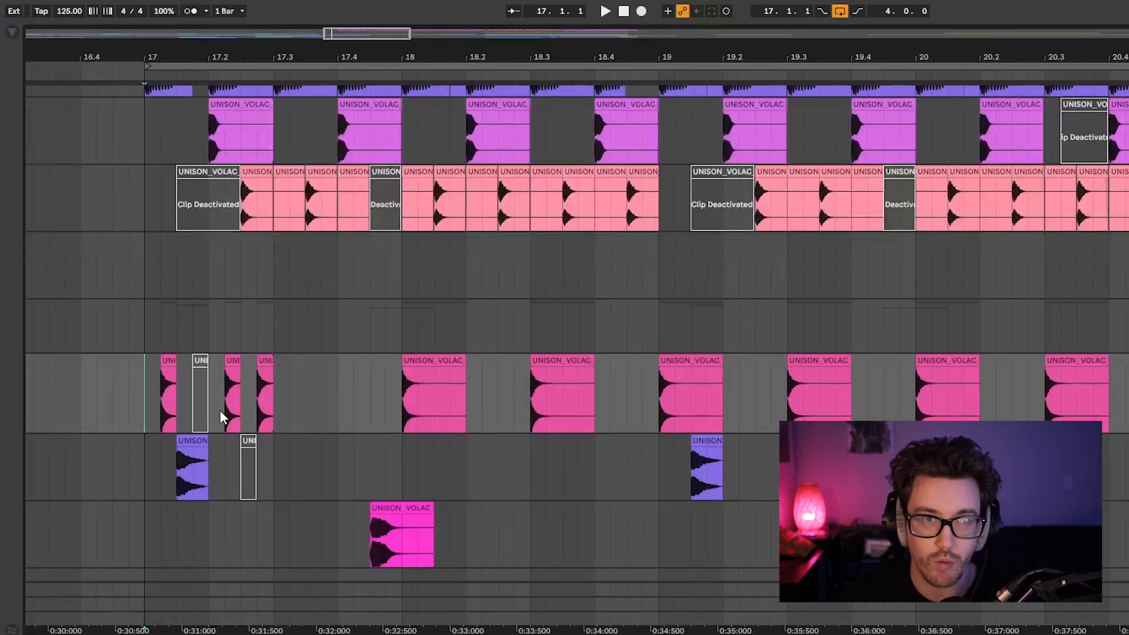
Play the edited pattern from bar 17 and compare the pink and purple clips of the first two beats with the salmon-coloured clips.
scroll(359, 411, up, 2)
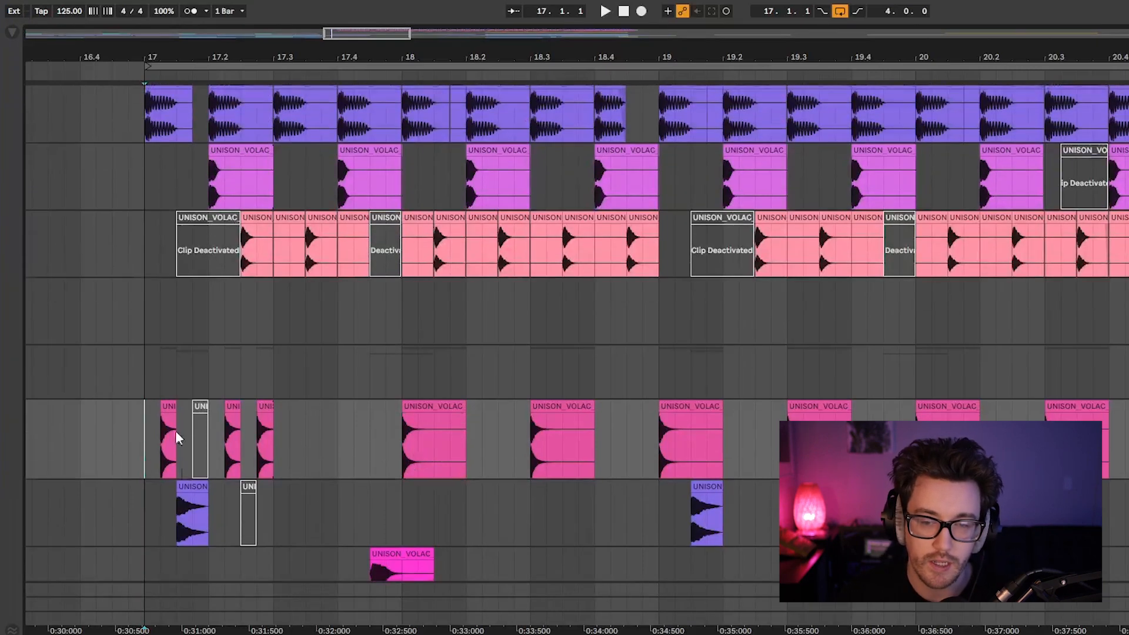
drag(145, 428, 262, 438)
scroll(272, 438, up, 2)
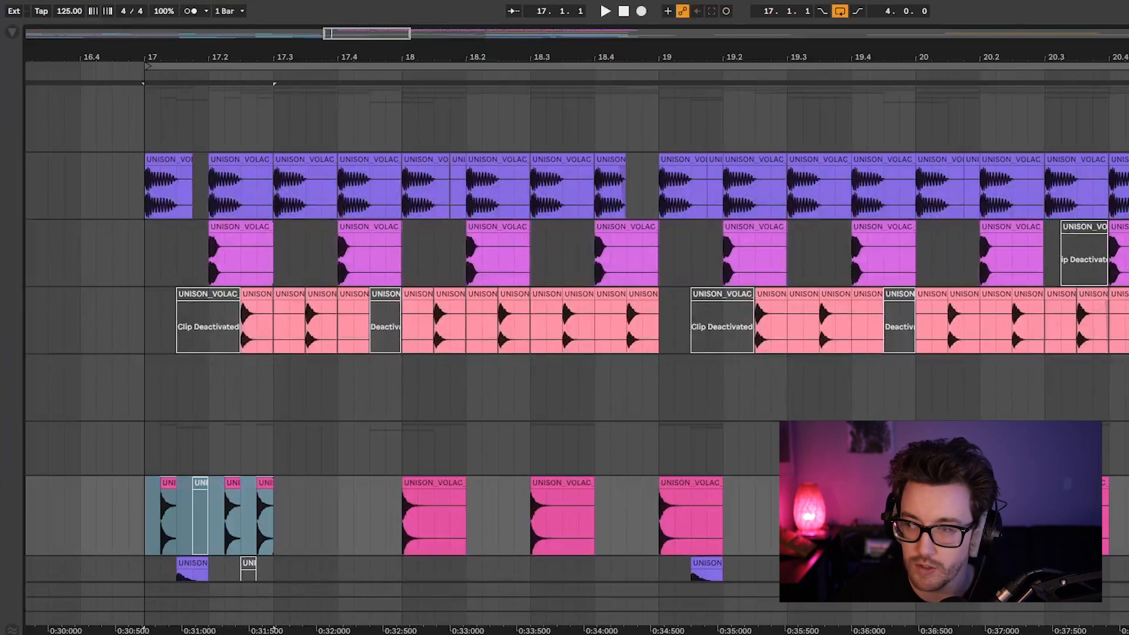
key(space)
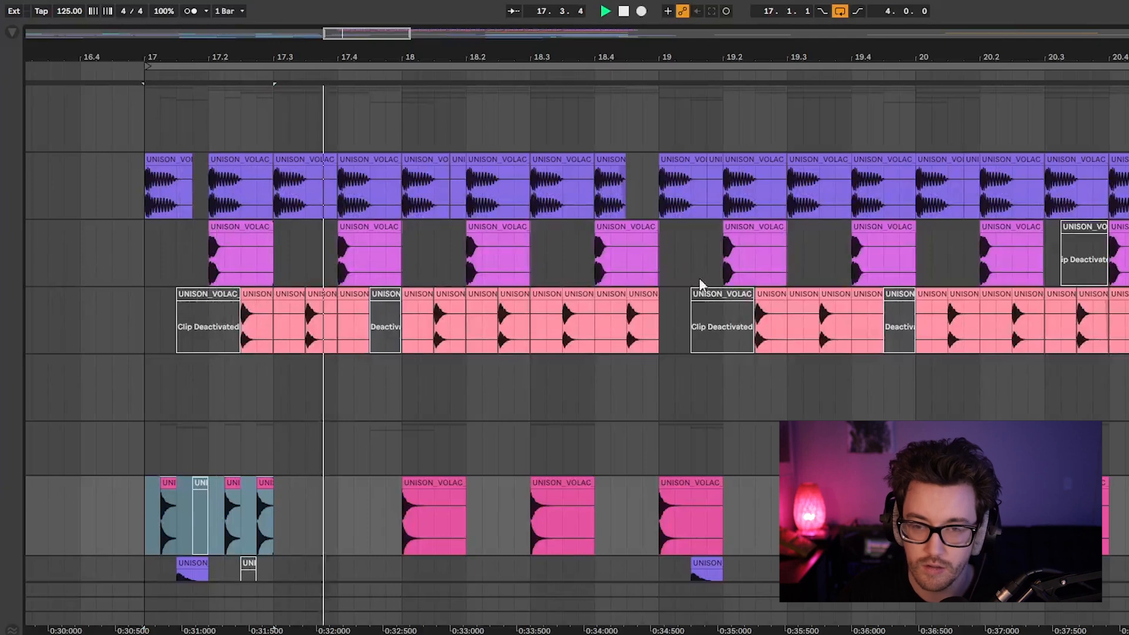
scroll(353, 481, down, 2)
key(space)
drag(146, 444, 276, 506)
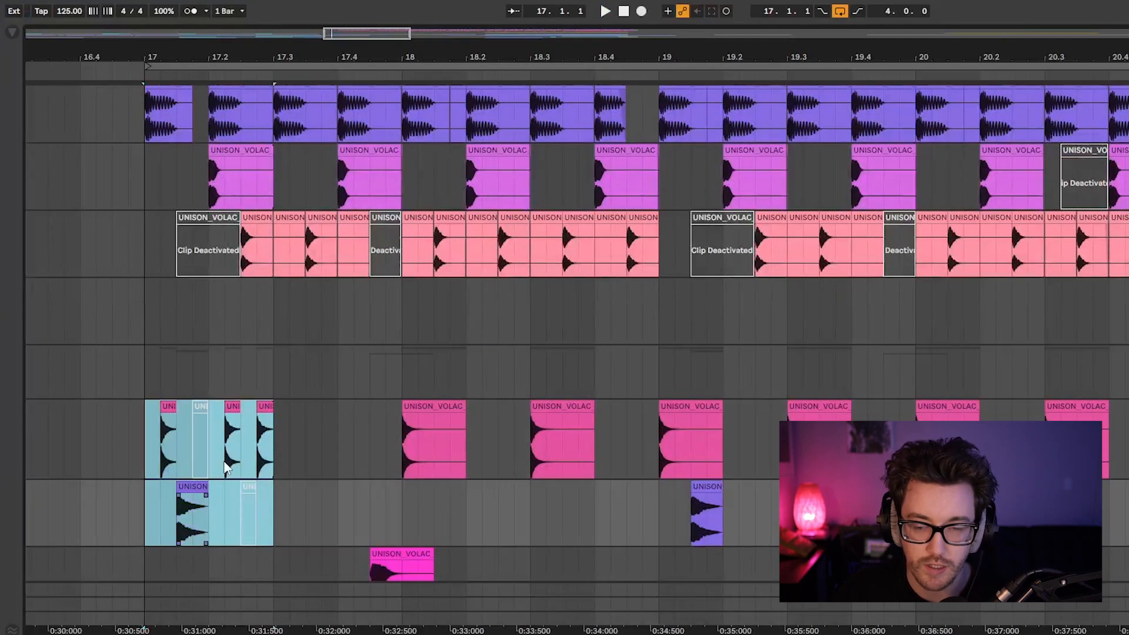
click(198, 216)
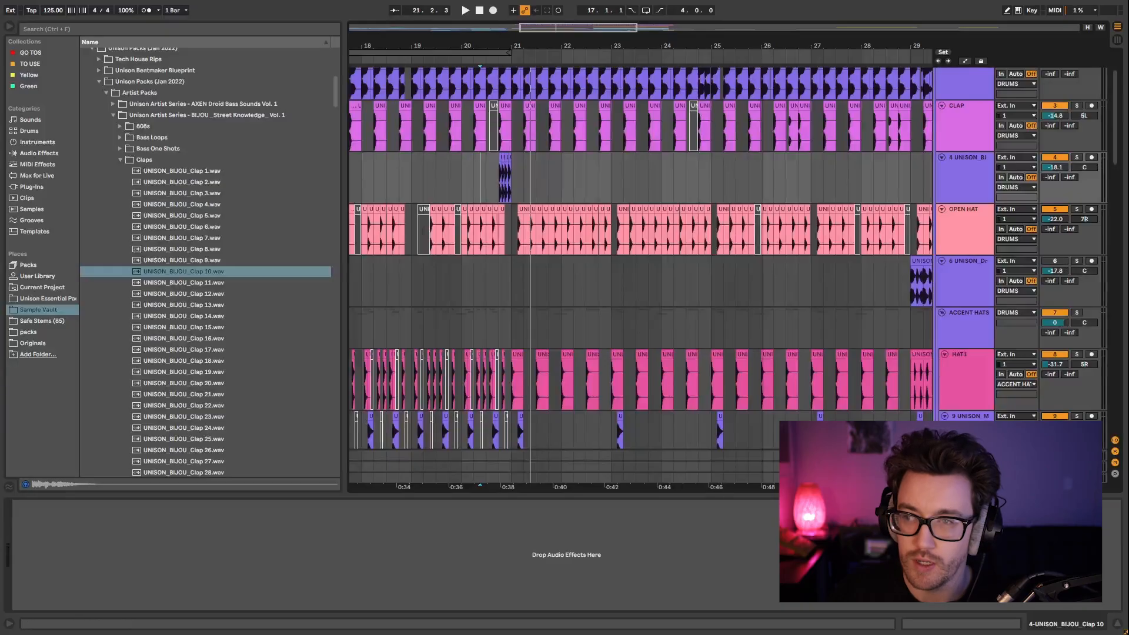
Play the first HH MIDI clip from bar 25 and open its notes for editing.
drag(900, 45, 618, 46)
scroll(468, 311, down, 4)
scroll(466, 353, down, 3)
click(467, 334)
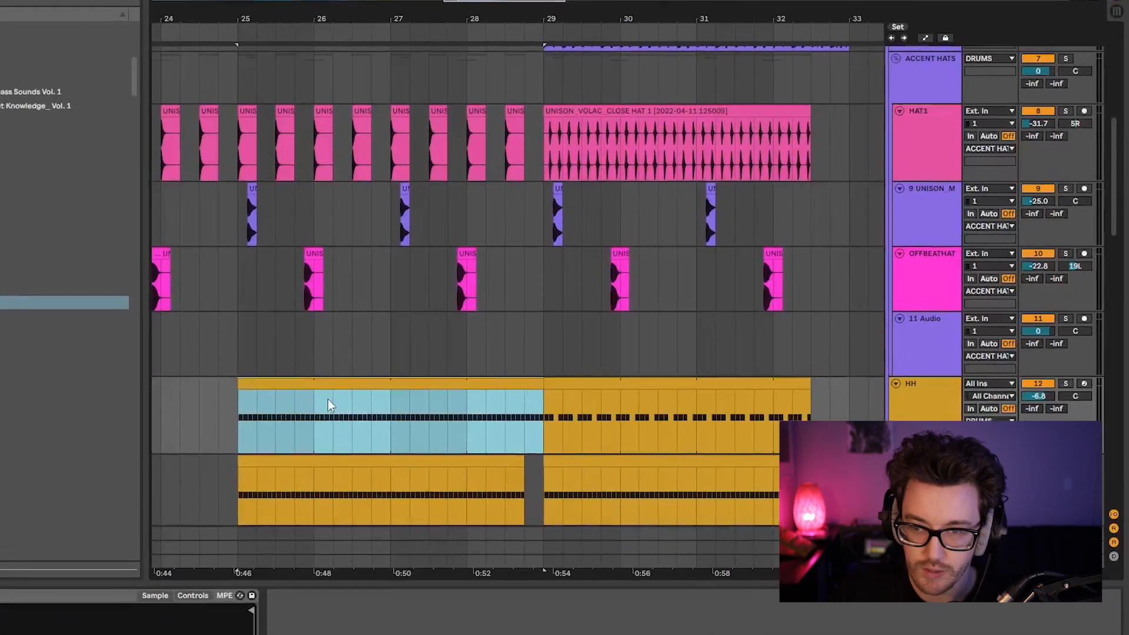
key(space)
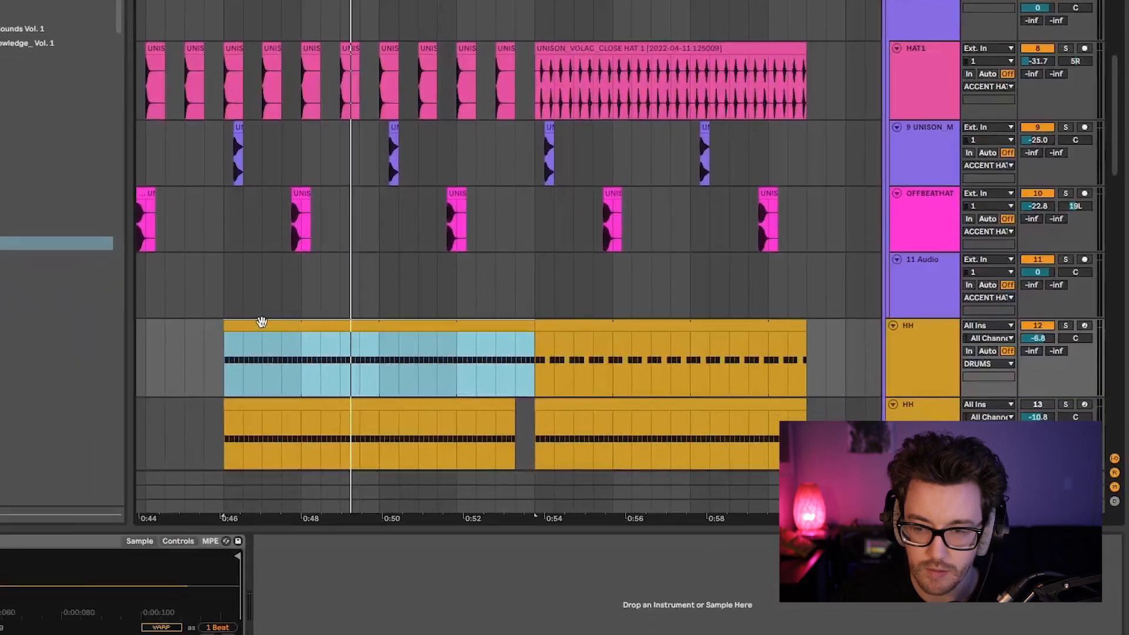
double_click(158, 448)
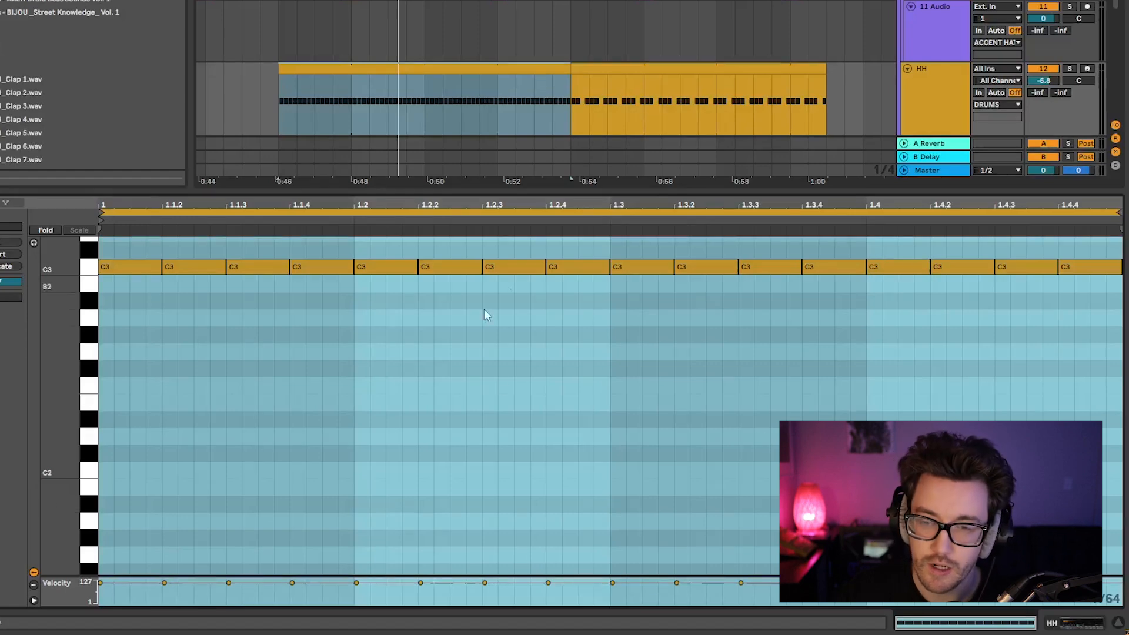
click(355, 418)
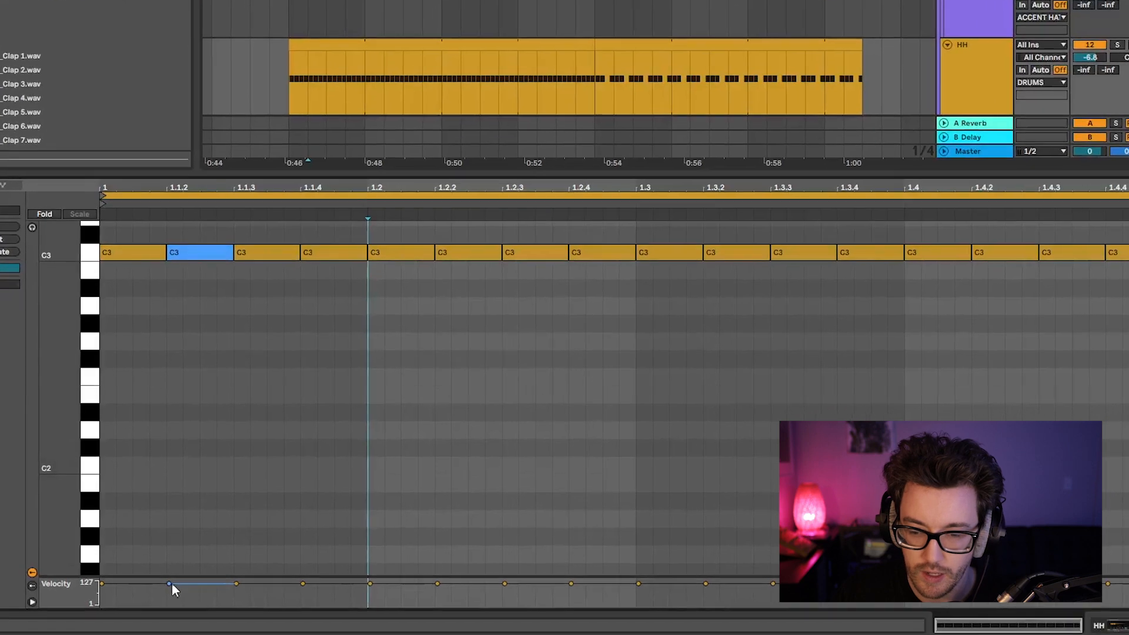
Lower the velocities of the second, third and fourth C3 notes, with the third the quietest, and play the clip.
drag(165, 582, 165, 592)
drag(335, 592, 336, 614)
drag(442, 593, 441, 603)
click(268, 607)
drag(335, 614, 336, 616)
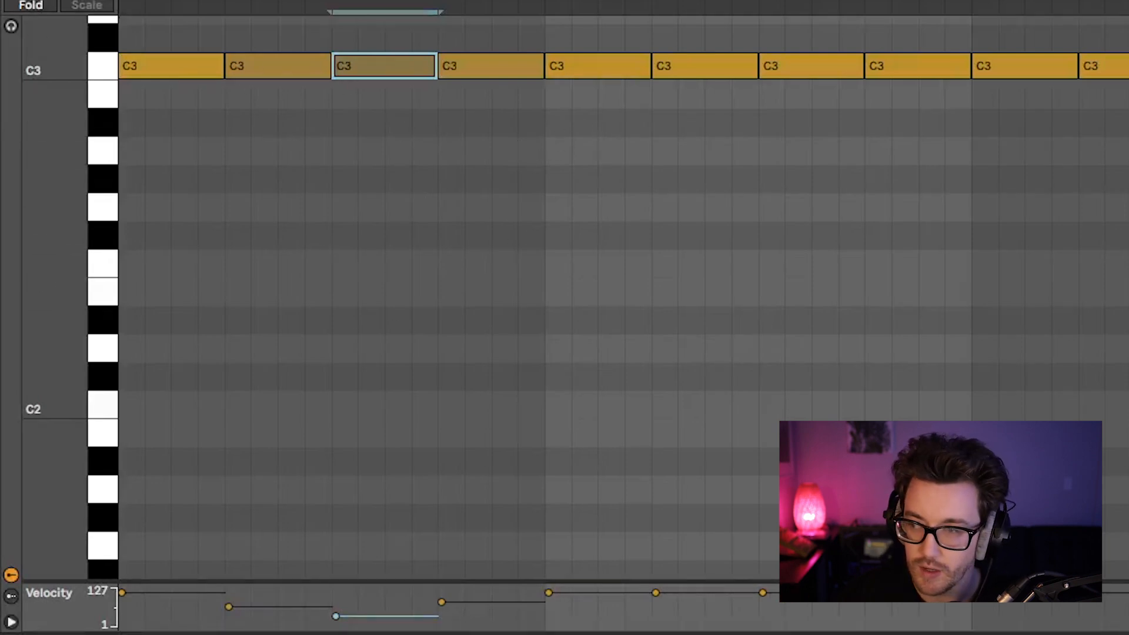
key(space)
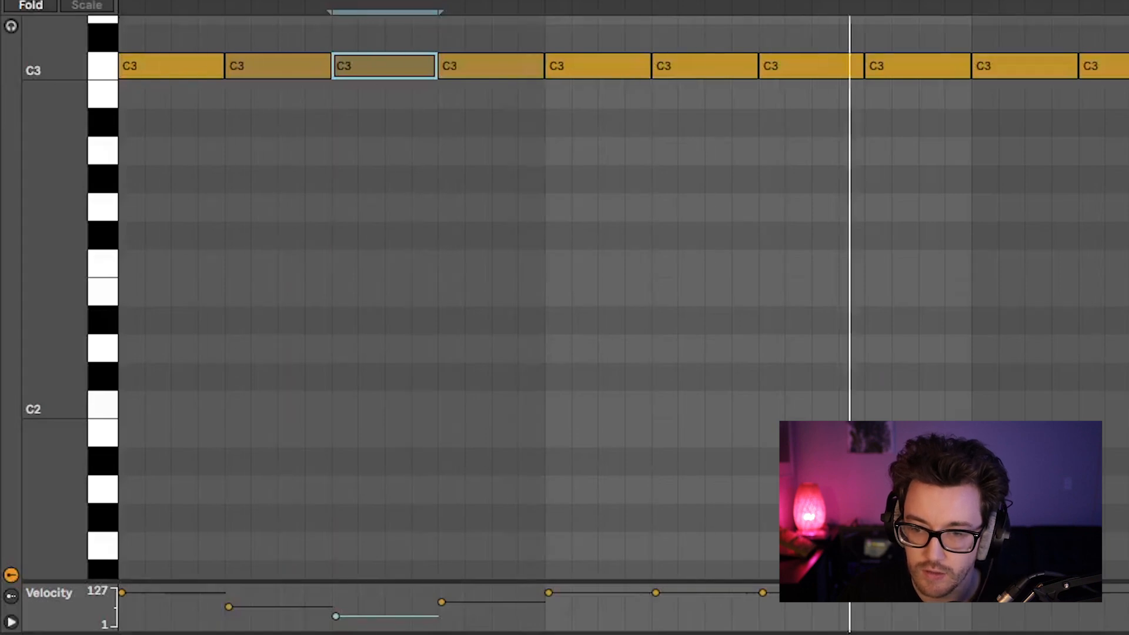
Duplicate the first four C3 notes with their velocities over the following beats of the bar and play the result.
drag(504, 126, 168, 59)
key(ctrl+d)
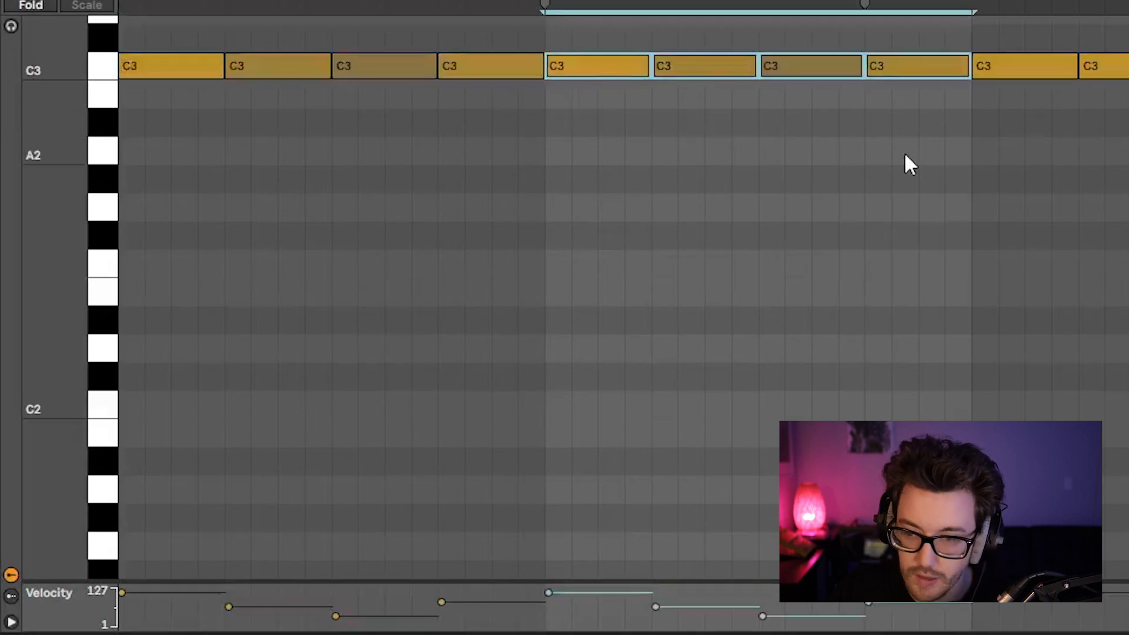
key(ctrl+d)
click(906, 154)
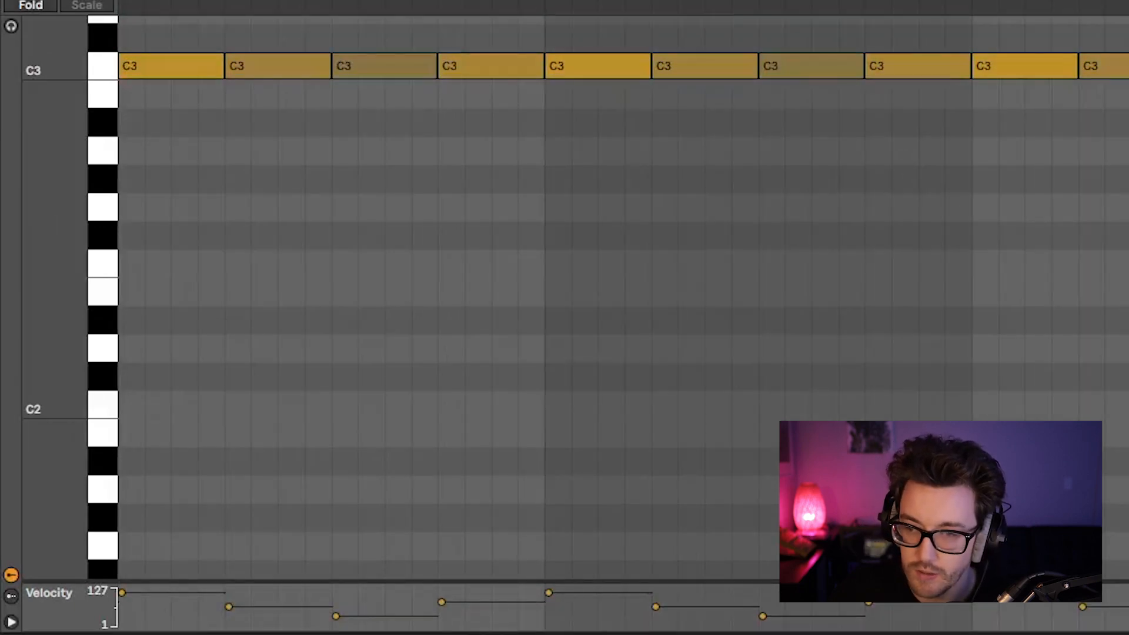
key(space)
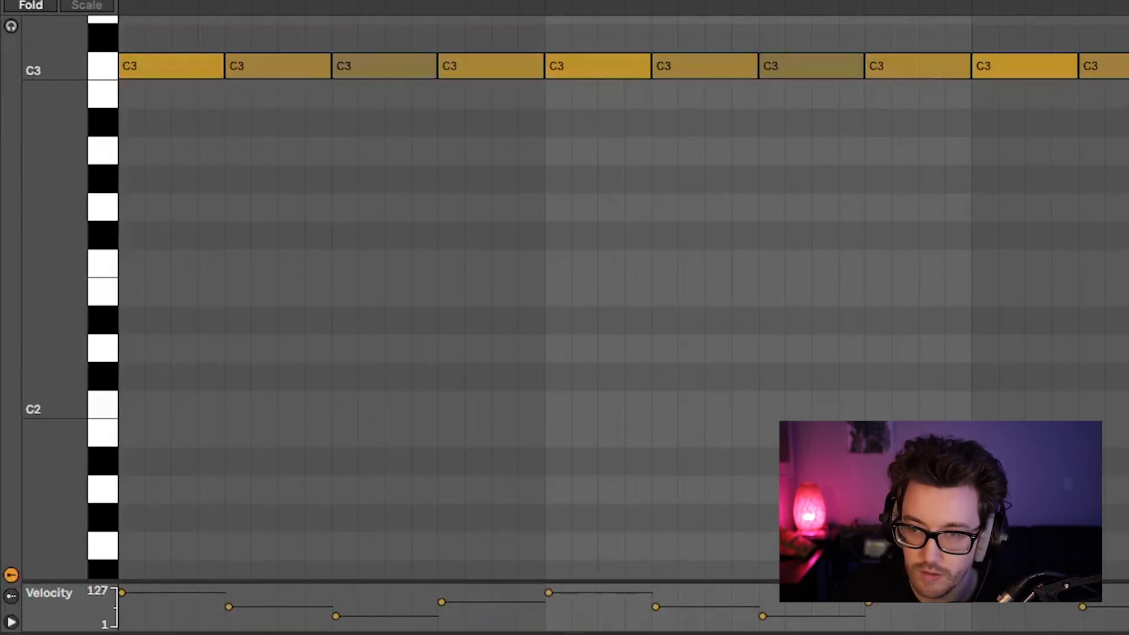
key(space)
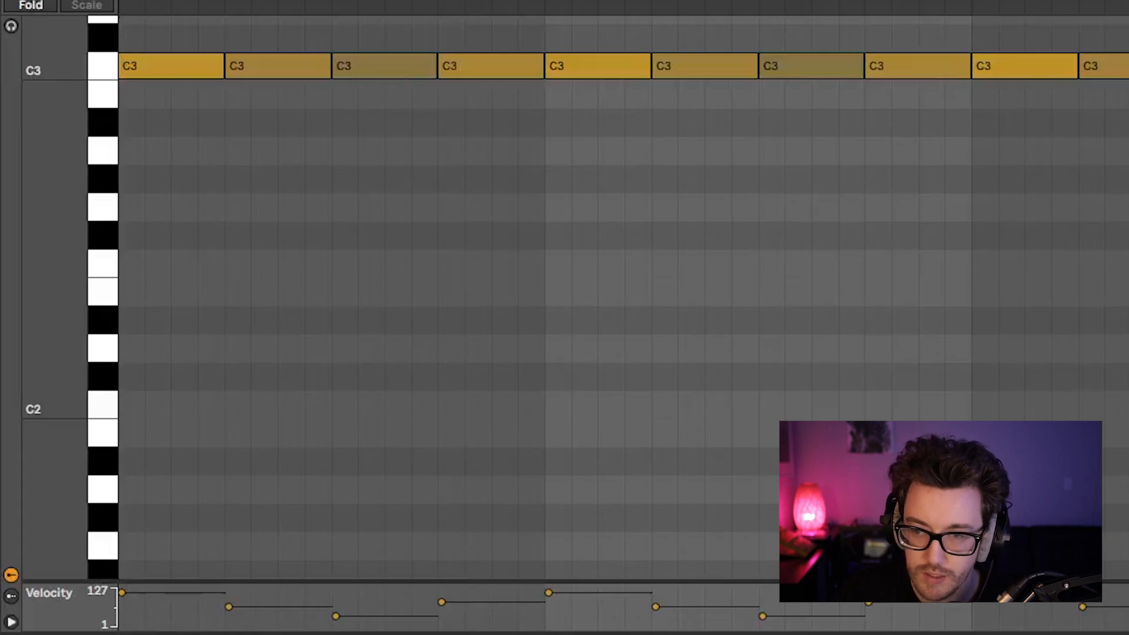
Inspect the second C3 note's velocity in the clip and play the clip.
click(283, 70)
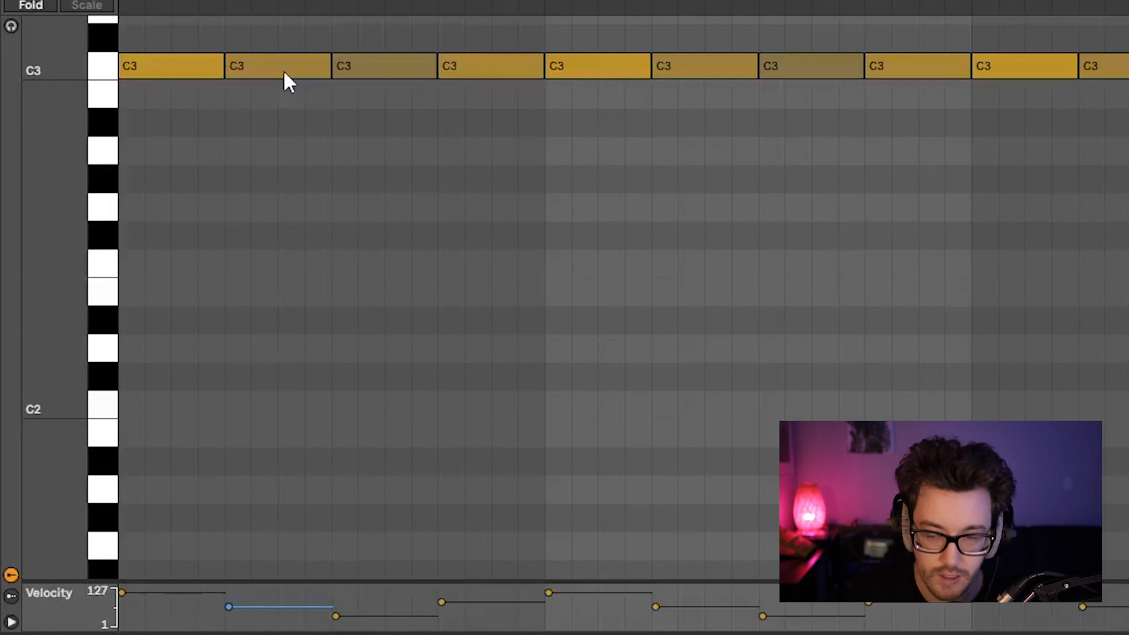
click(283, 31)
key(space)
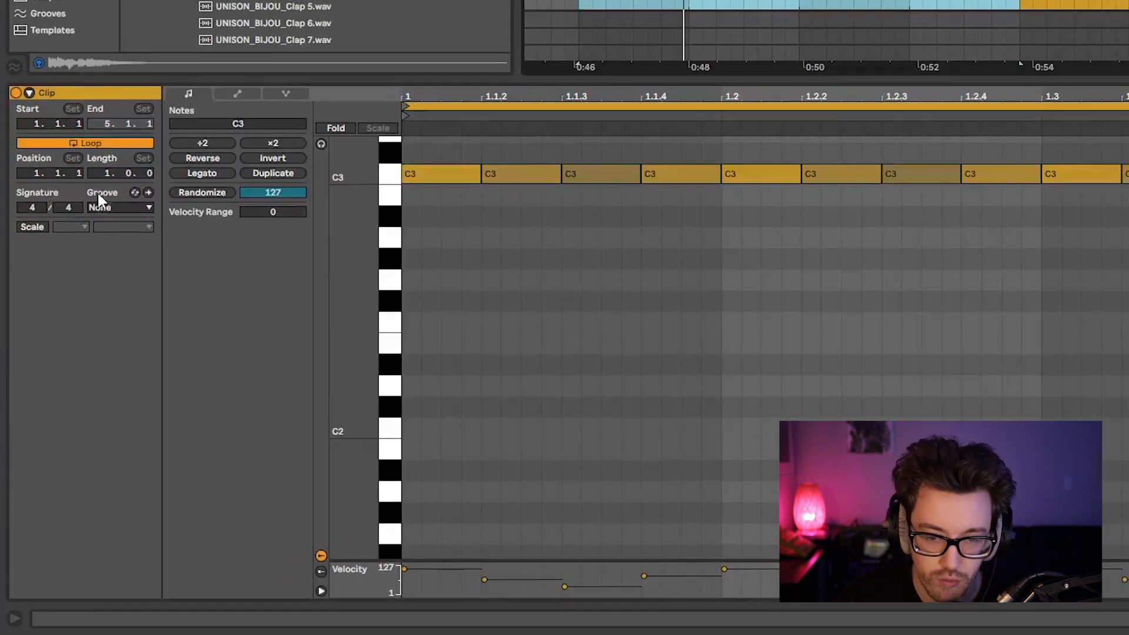
Check the clip's available groove choices and open the groove library in Hot-Swap mode for browsing.
click(110, 200)
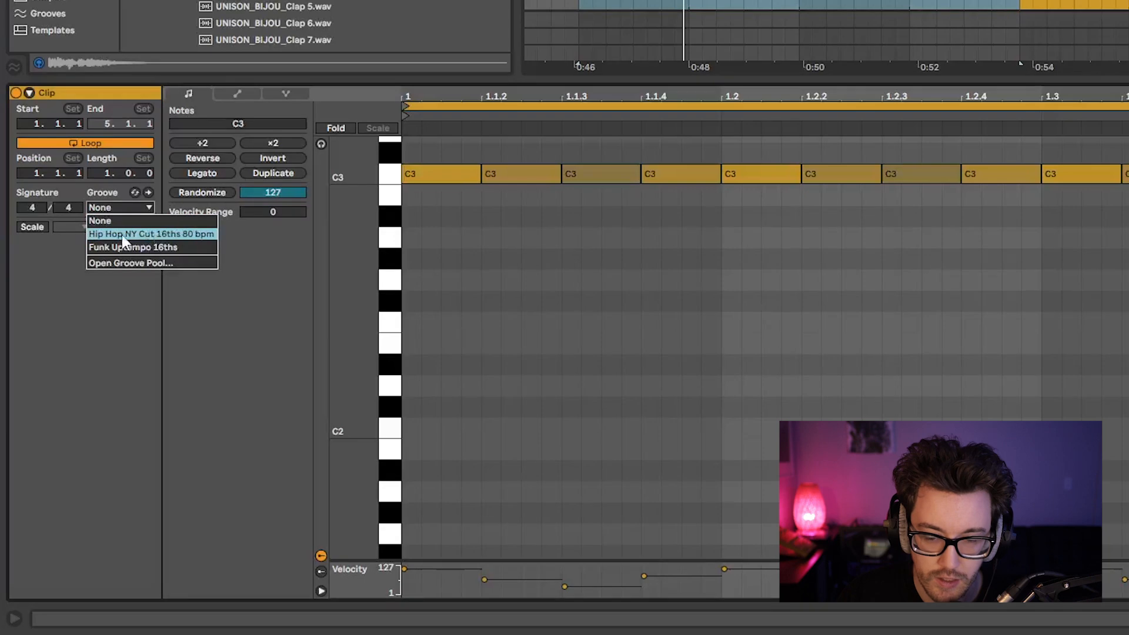
click(125, 187)
click(135, 192)
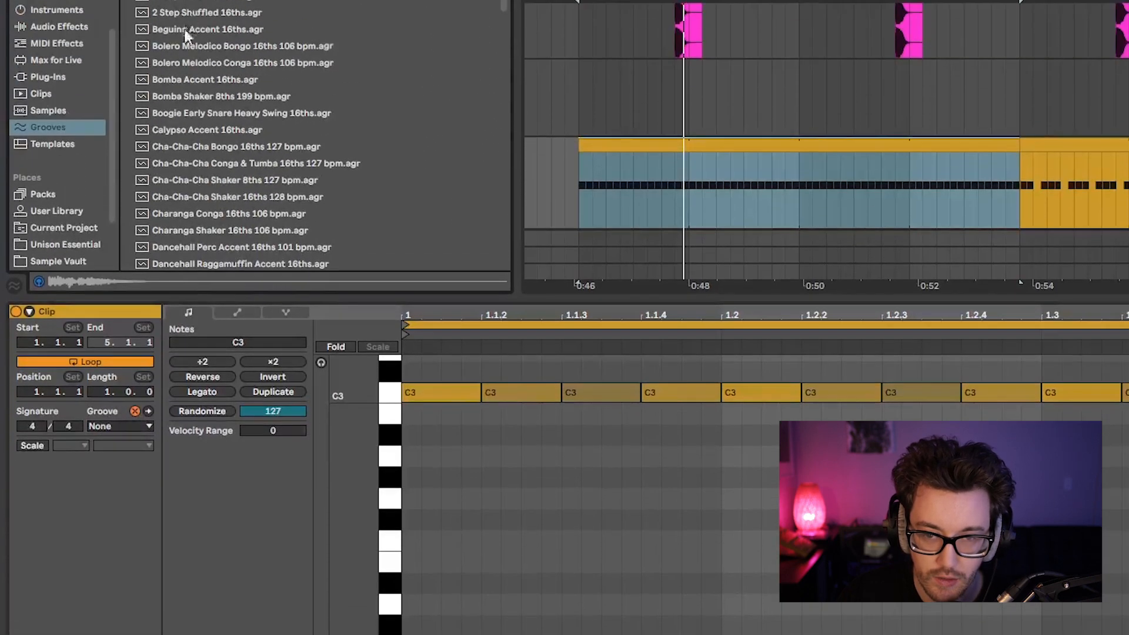
scroll(185, 133, down, 3)
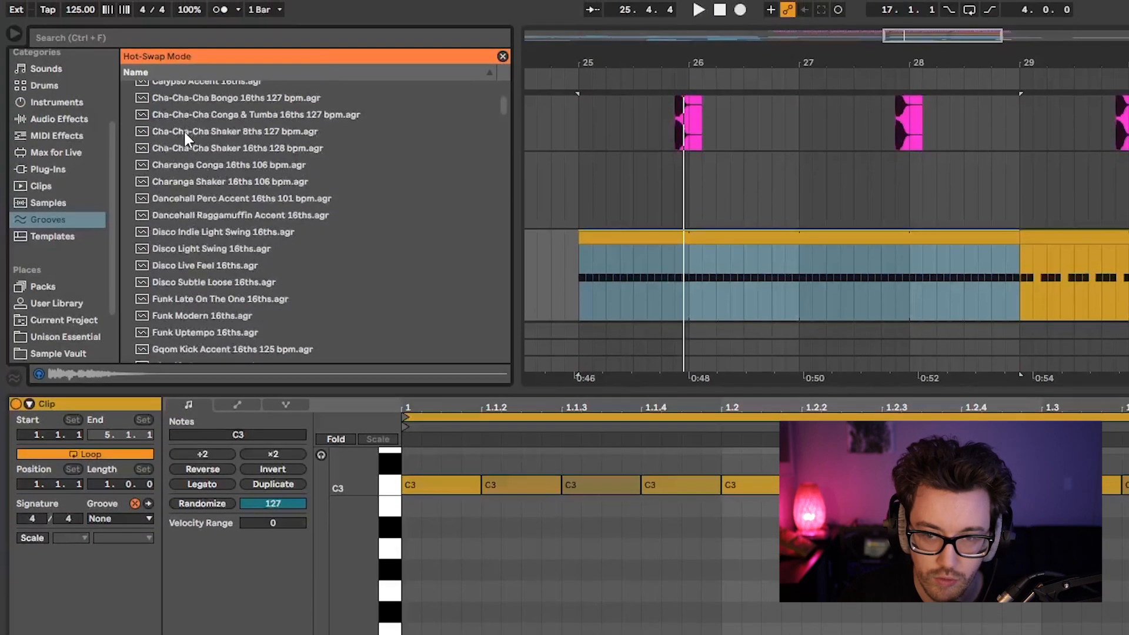
scroll(184, 133, up, 3)
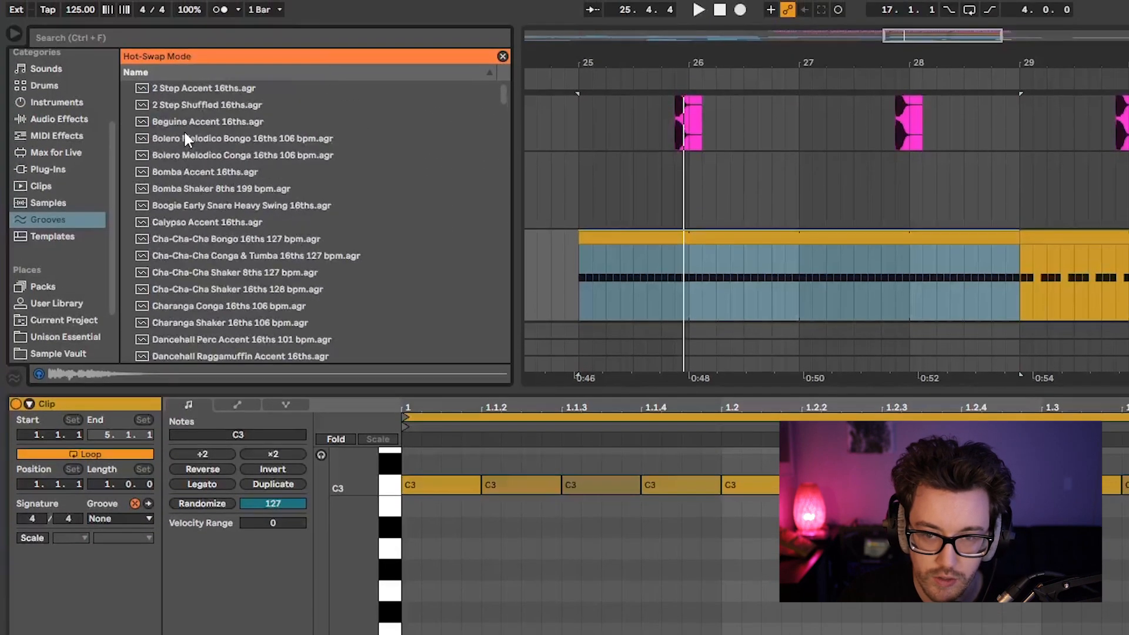
click(134, 504)
click(134, 503)
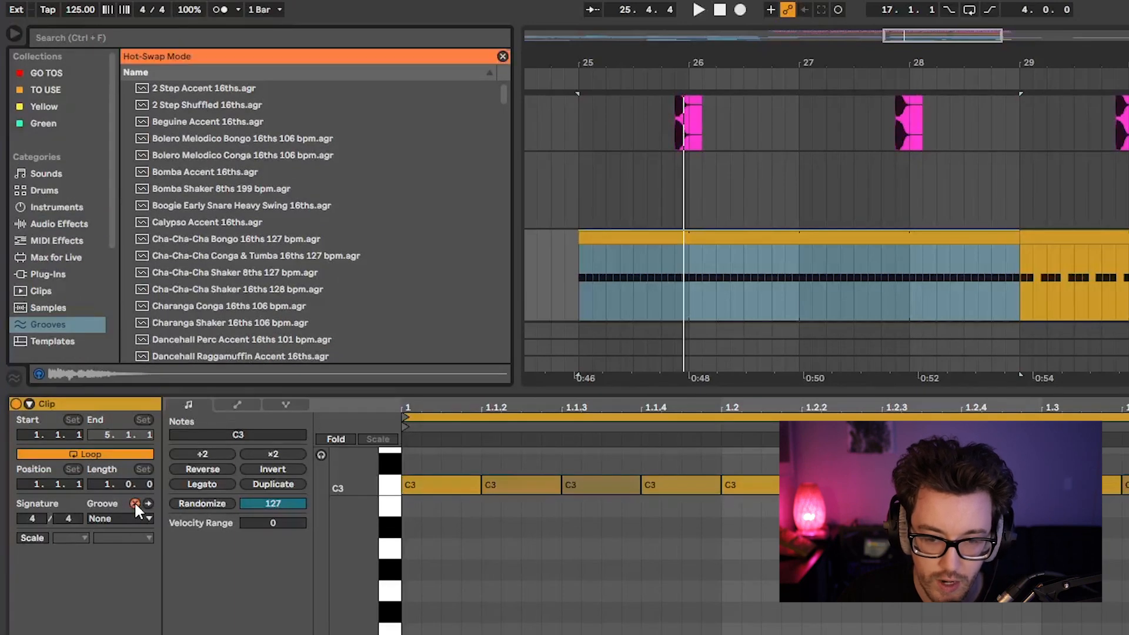
Audition library grooves from Cha-Cha-Cha Conga & Tumba 16ths 127 bpm to Dancehall Perc Accent 16ths 101 bpm, and leave Hot-Swap mode.
scroll(246, 244, down, 1)
click(245, 243)
scroll(245, 243, down, 3)
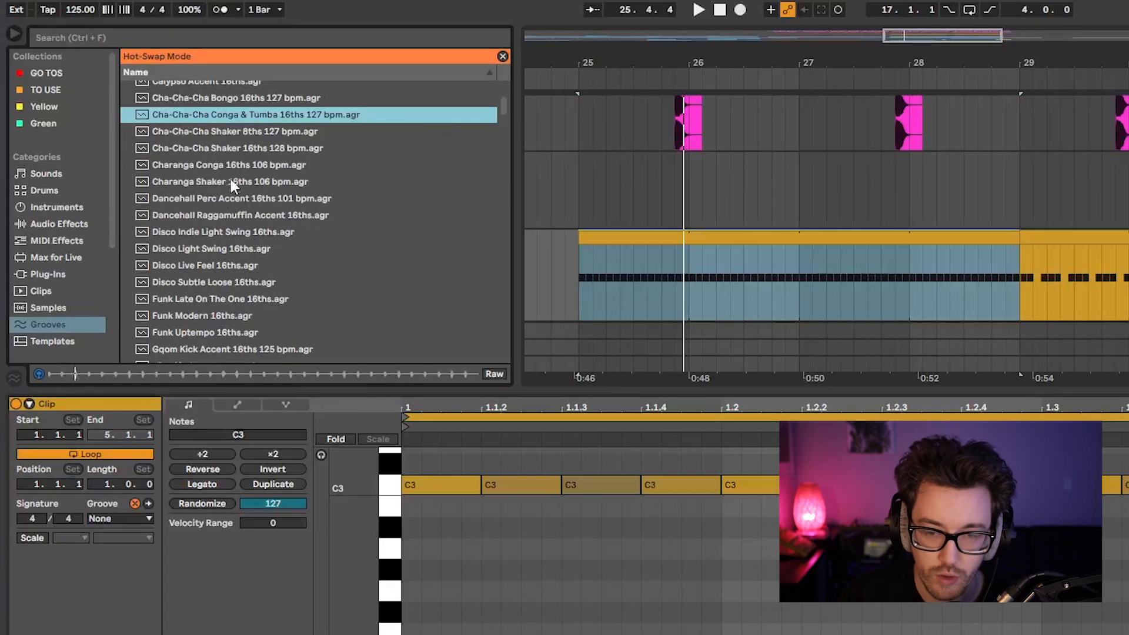
click(222, 131)
click(349, 154)
key(Down)
key(Down)
key(Down)
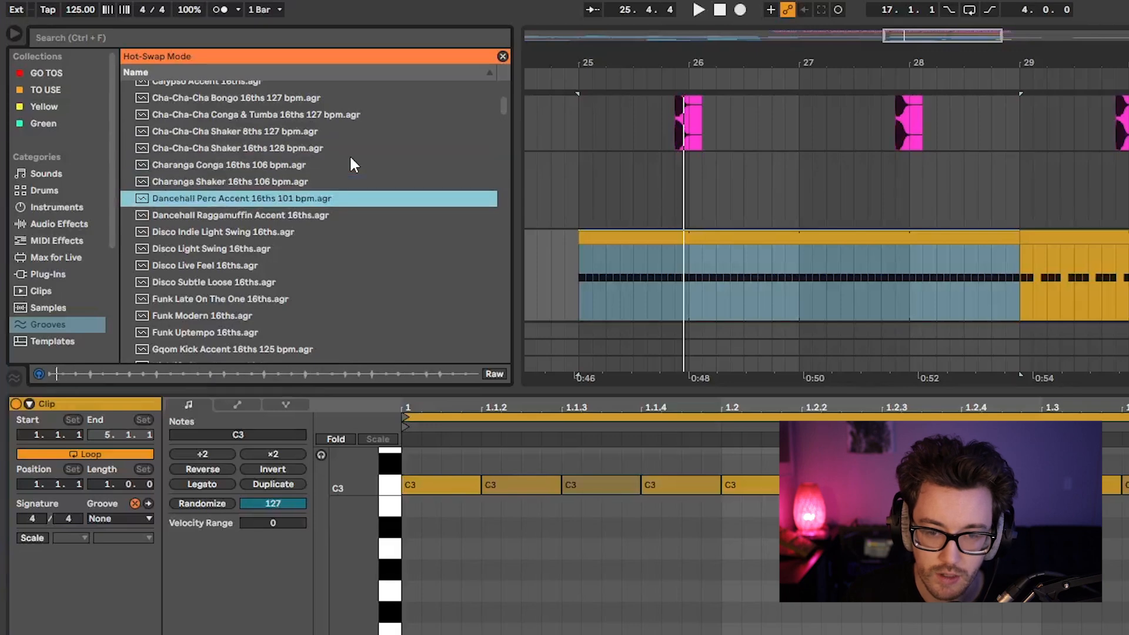
click(132, 501)
Assign the Hip Hop NY Cut 16ths 80 bpm groove to the clip, commit it to the notes and play the clip.
click(131, 522)
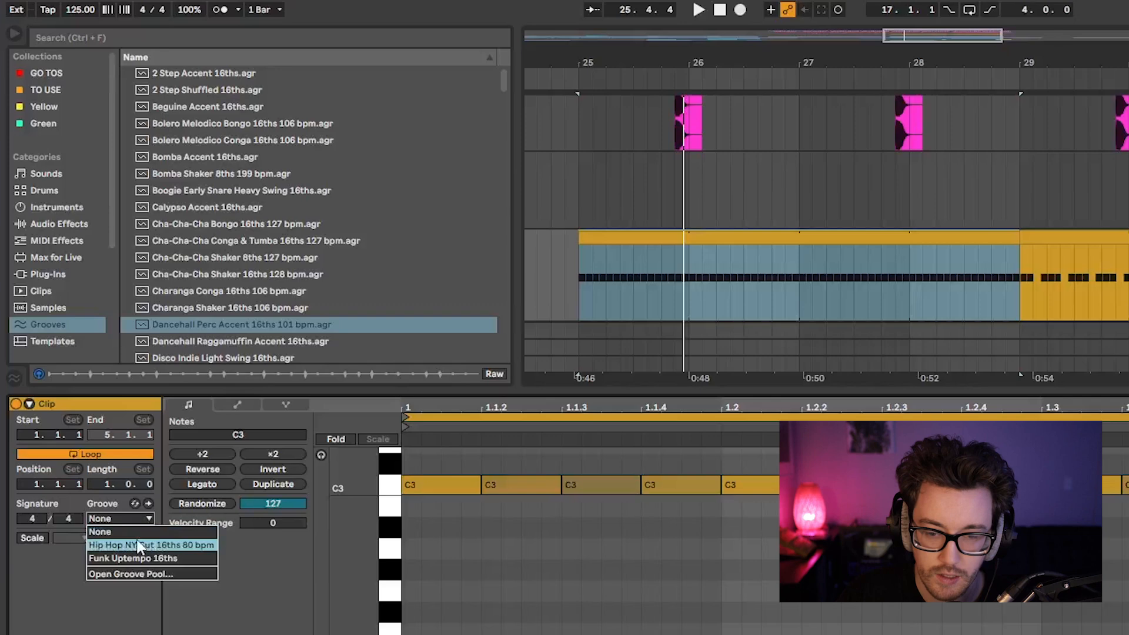
click(175, 537)
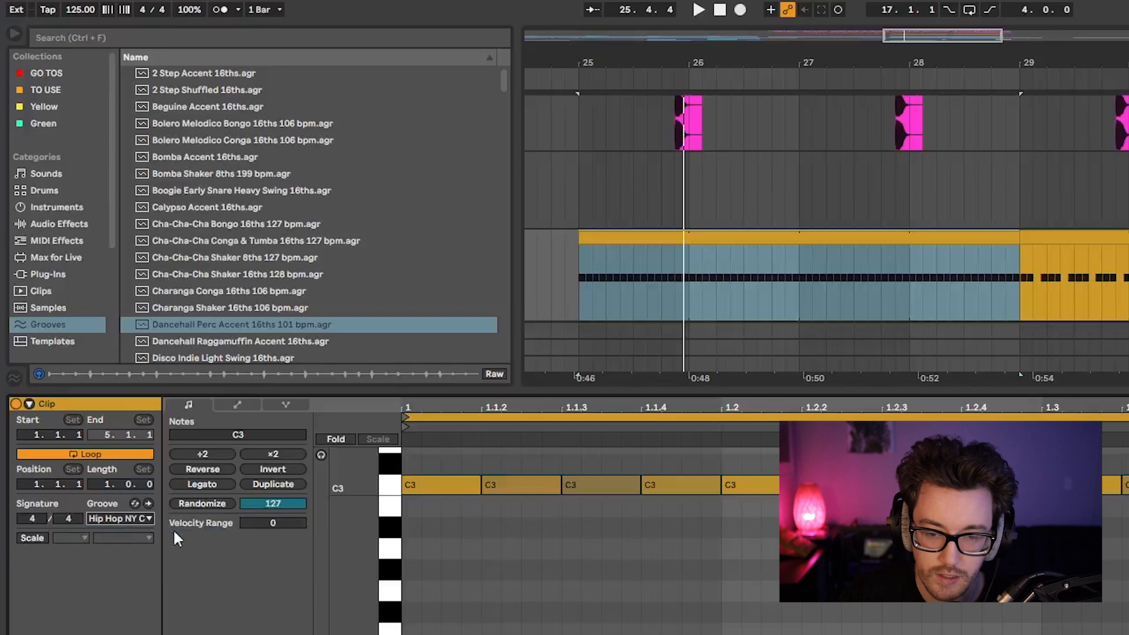
click(148, 503)
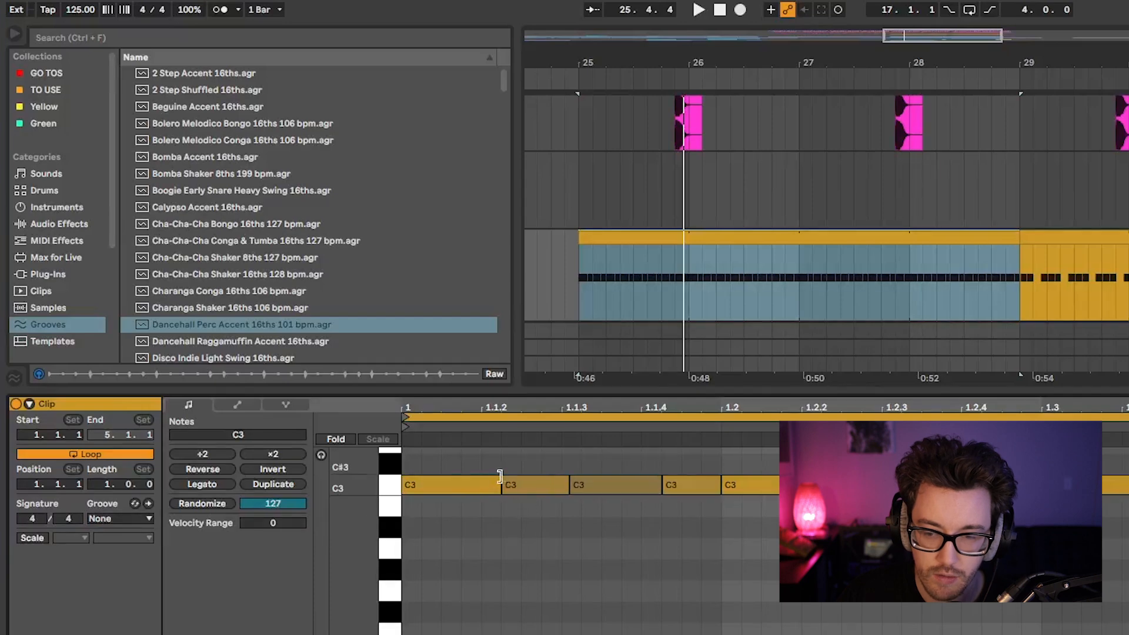
click(635, 234)
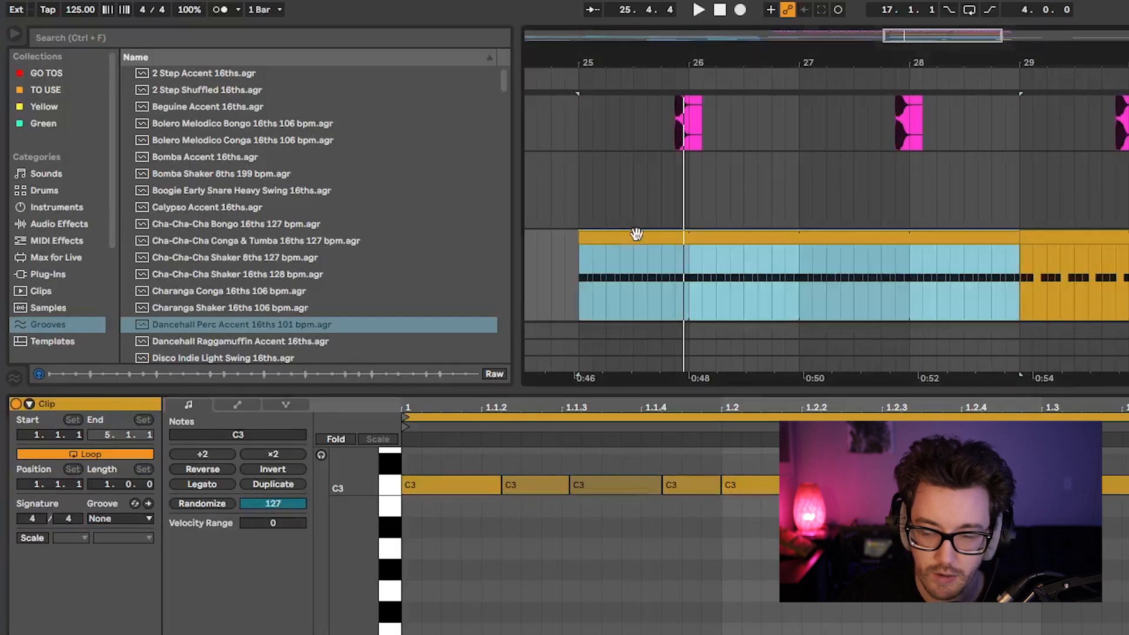
key(space)
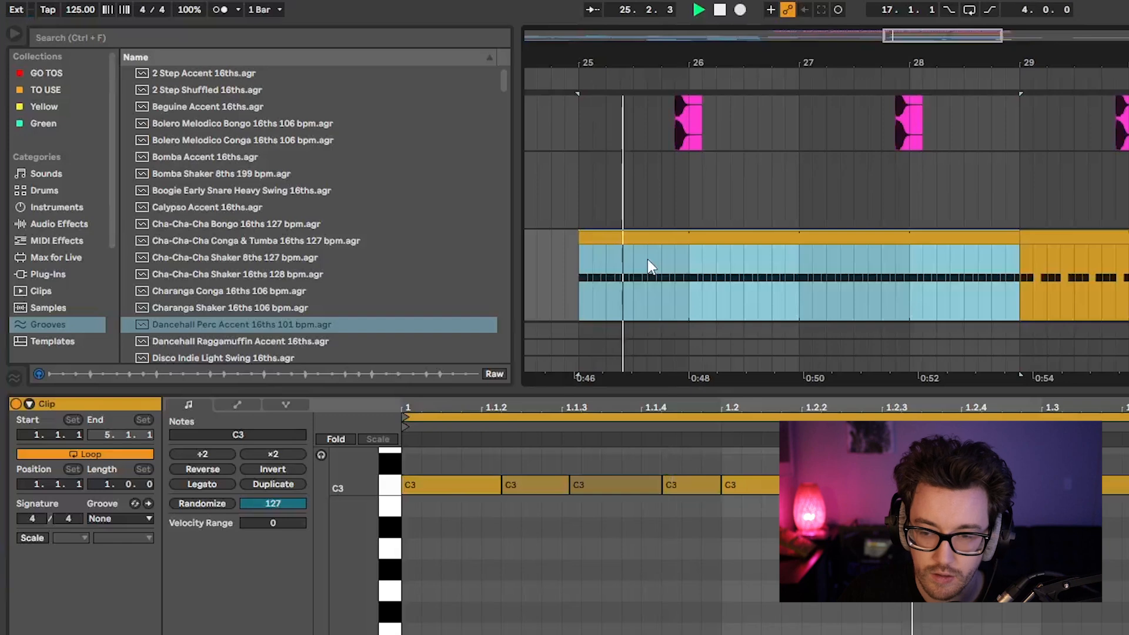
key(space)
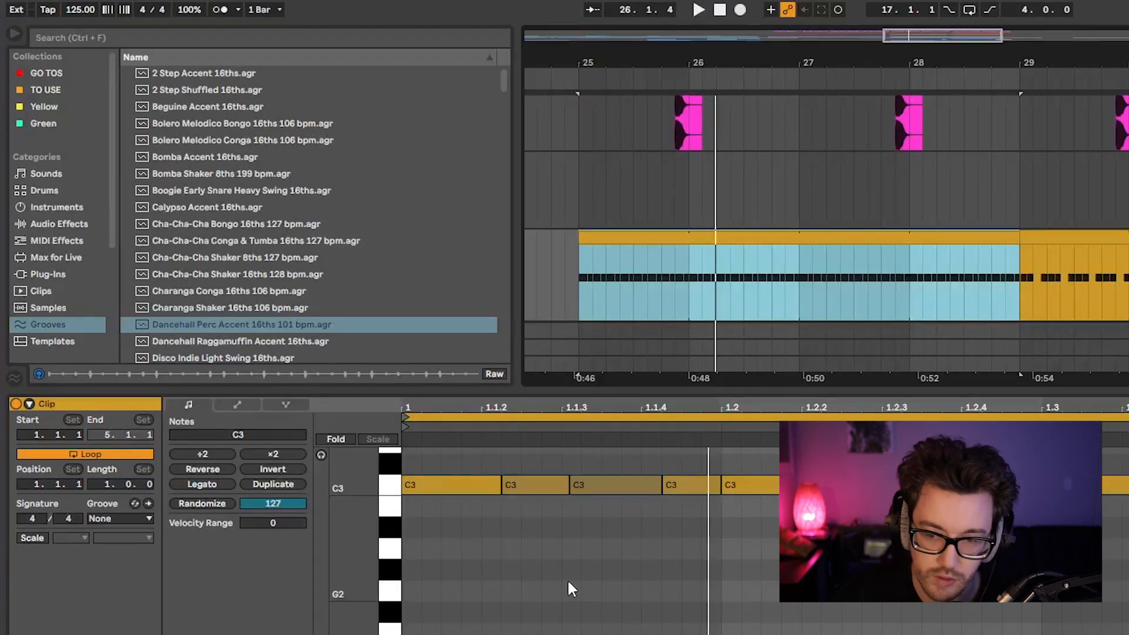
Undo the groove commit and compare playback with the groove assigned and with the groove set to None.
key(ctrl+z)
key(space)
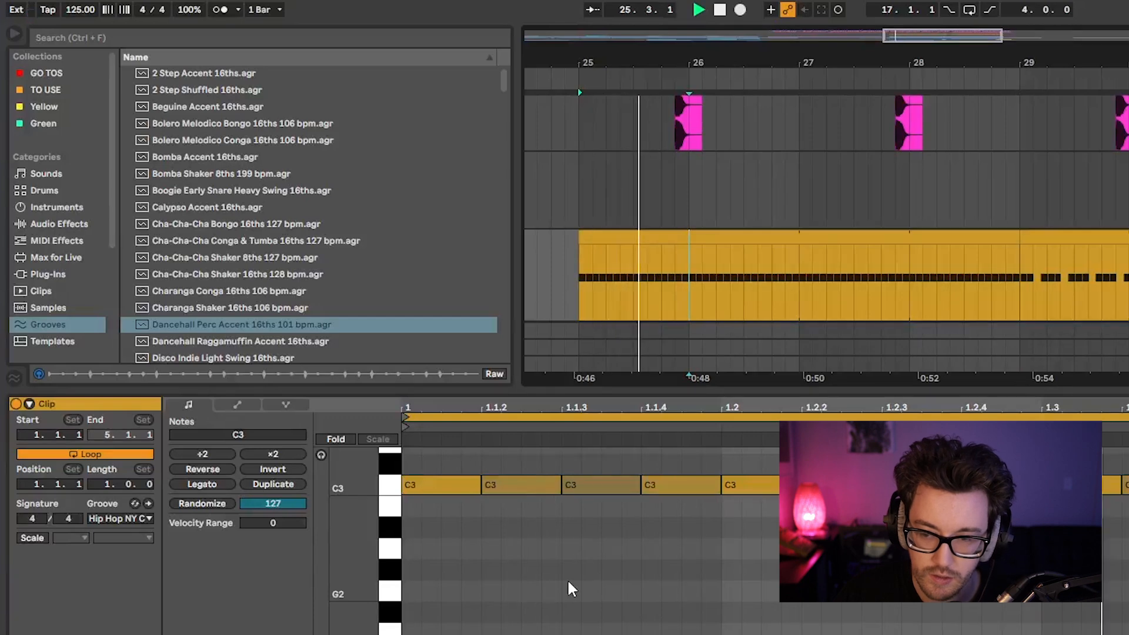
key(space)
click(120, 518)
click(118, 526)
key(space)
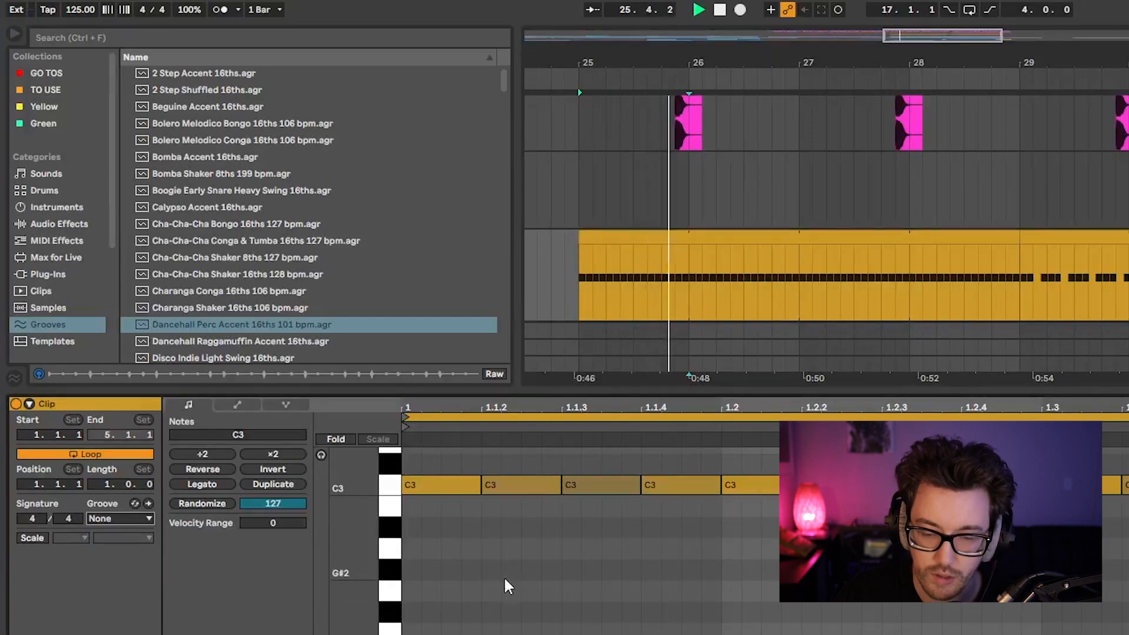
Assign the Hip Hop NY Cut 16ths 80 bpm groove to the uncommitted clip and commit it, playing the clip before and after.
click(135, 519)
click(206, 541)
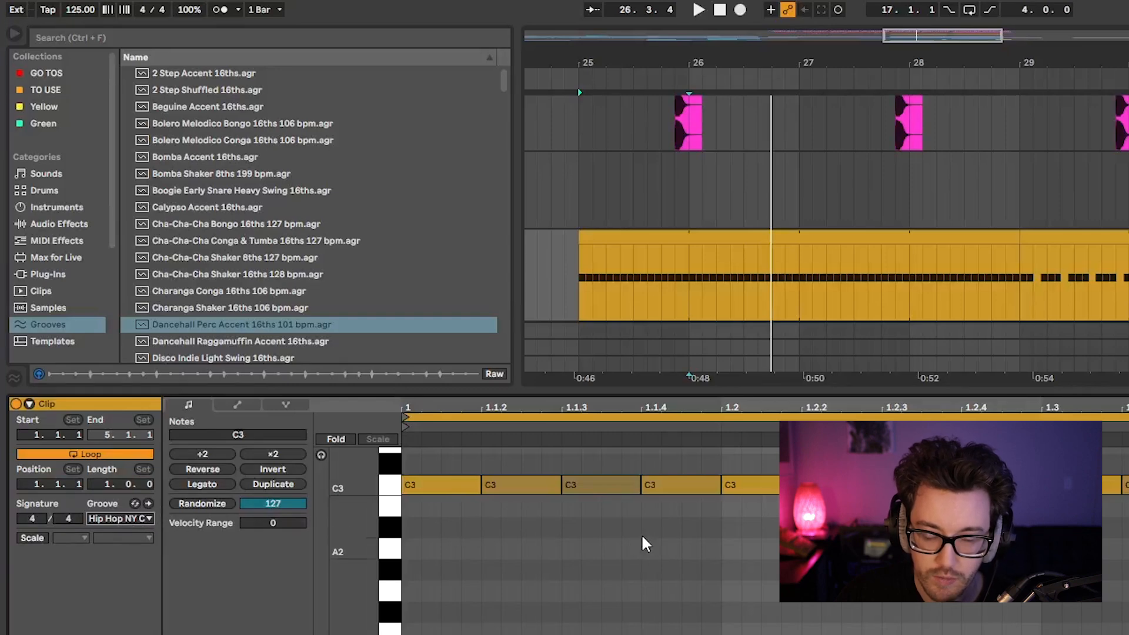
key(space)
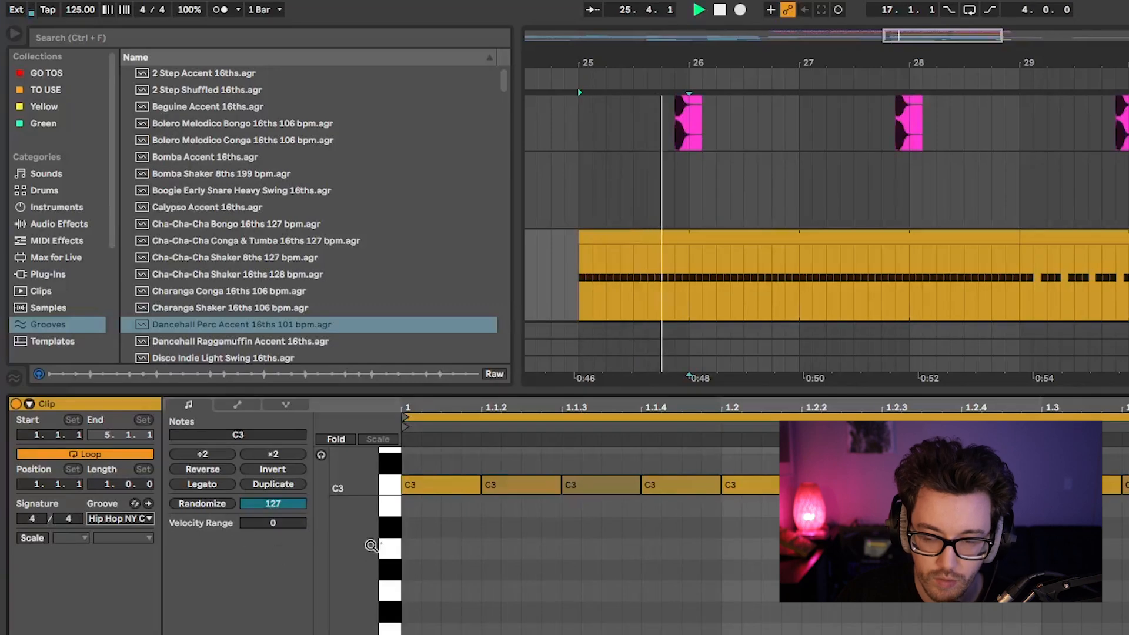
key(space)
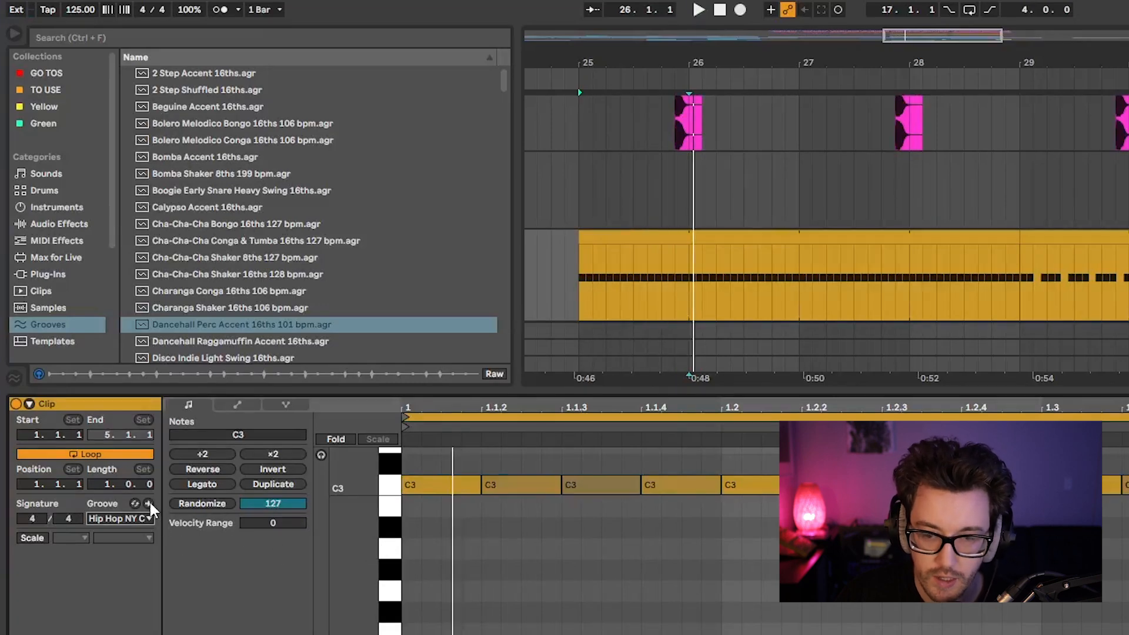
click(149, 505)
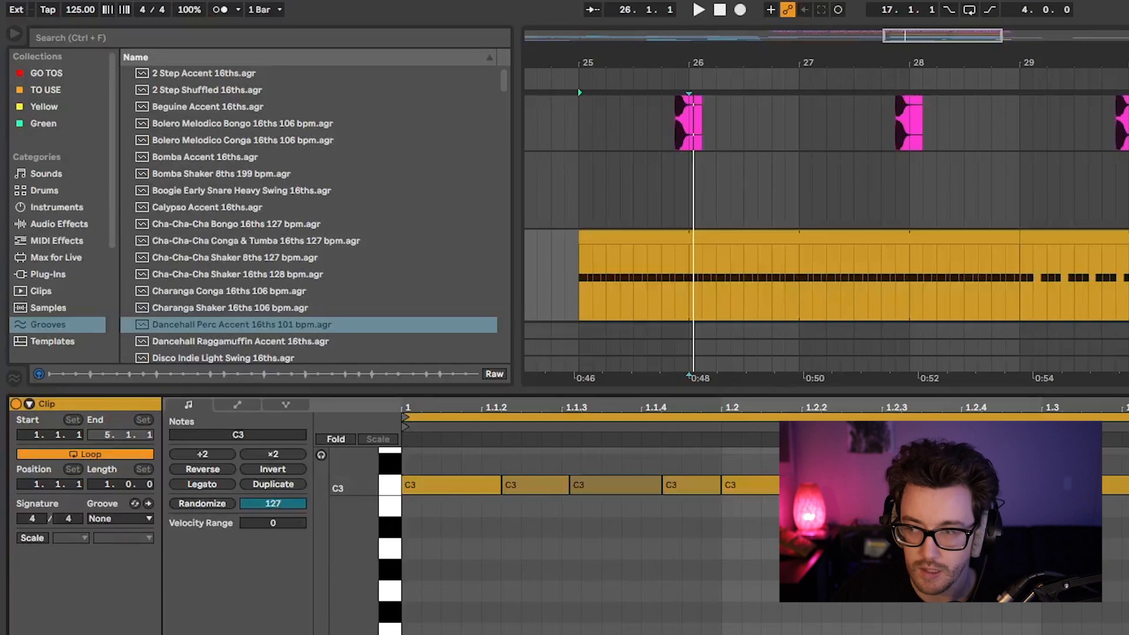
key(space)
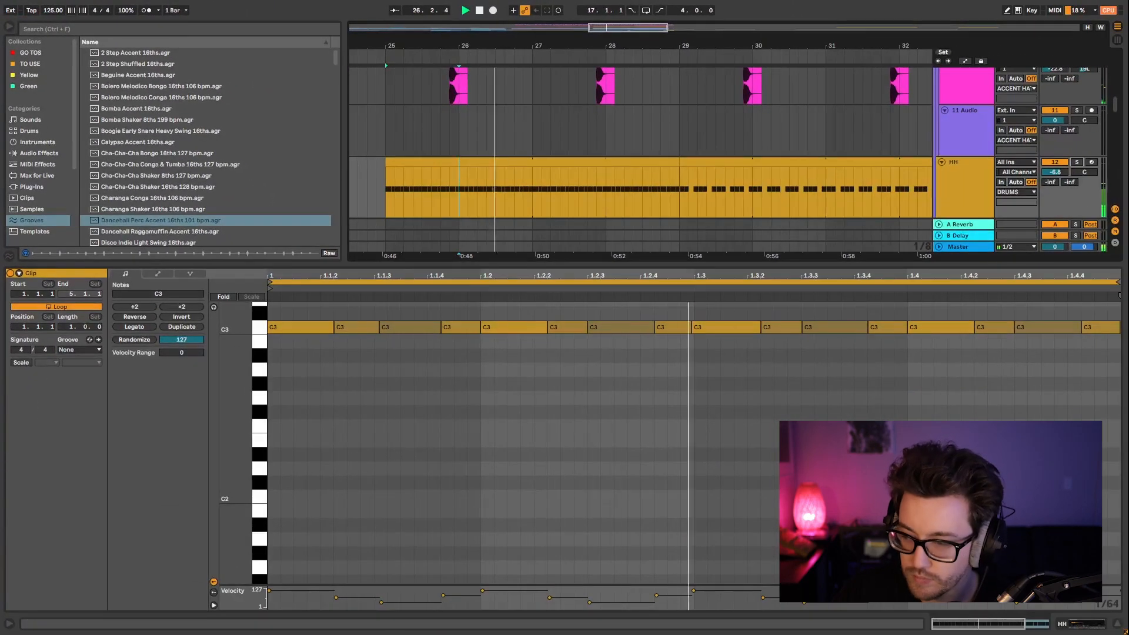
Stop playback, hide the note editor and shorten the upper HH track's first clip so it ends at bar 28.4.
click(1118, 624)
scroll(712, 394, up, 3)
key(space)
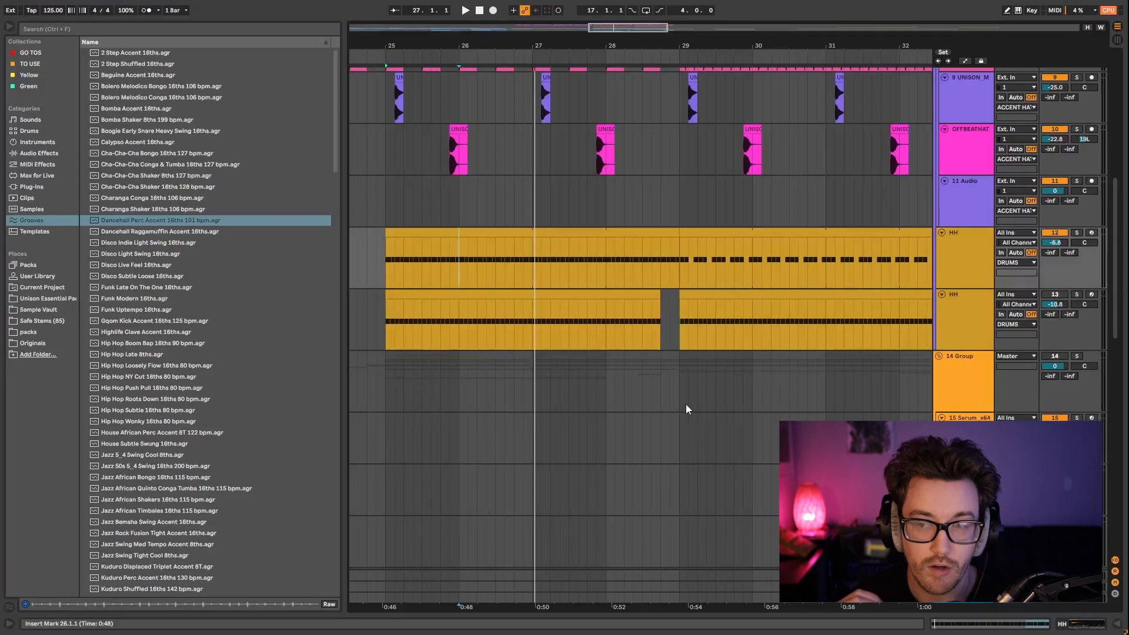
scroll(665, 398, up, 2)
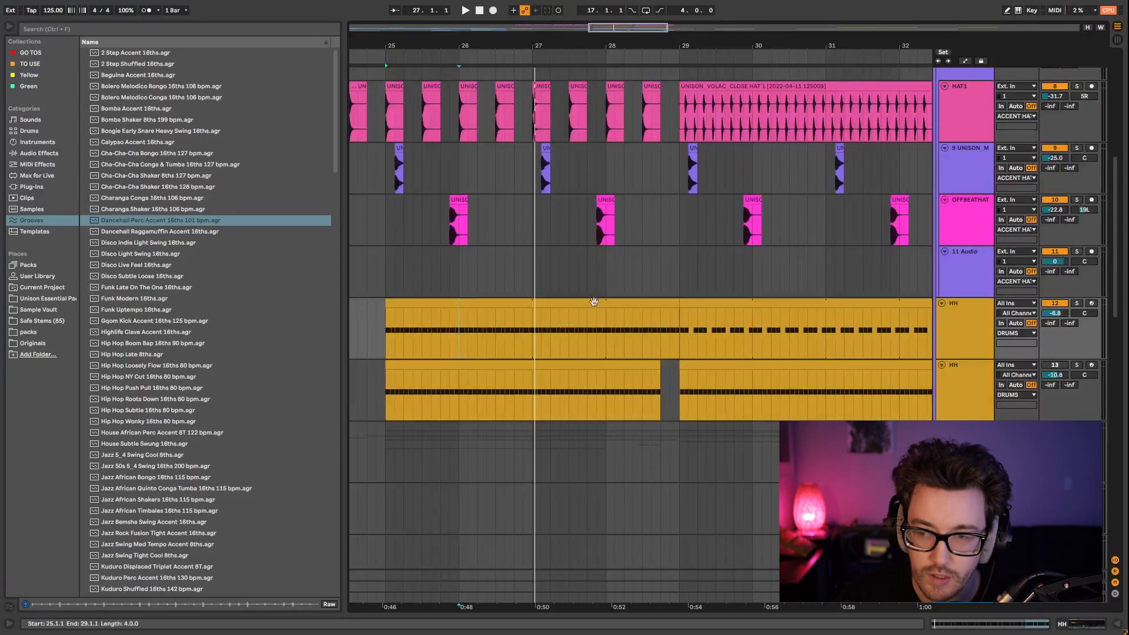
click(559, 301)
drag(673, 303, 661, 303)
Activate the second HH track, play both HH clips together from bar 25 and show that track's instrument.
click(506, 366)
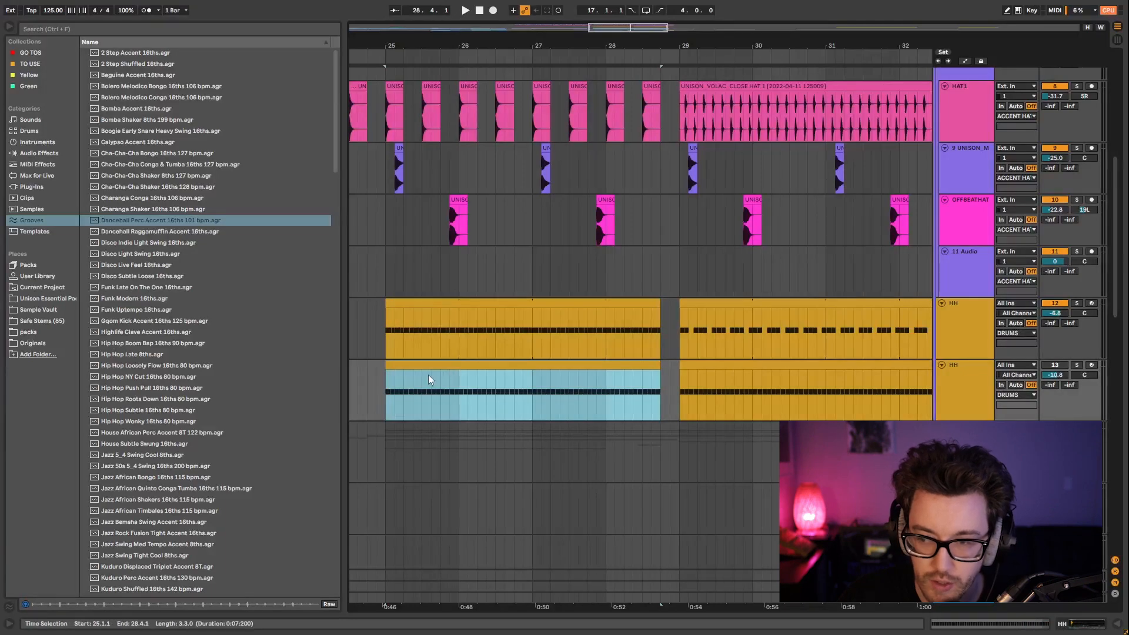
click(1065, 364)
key(space)
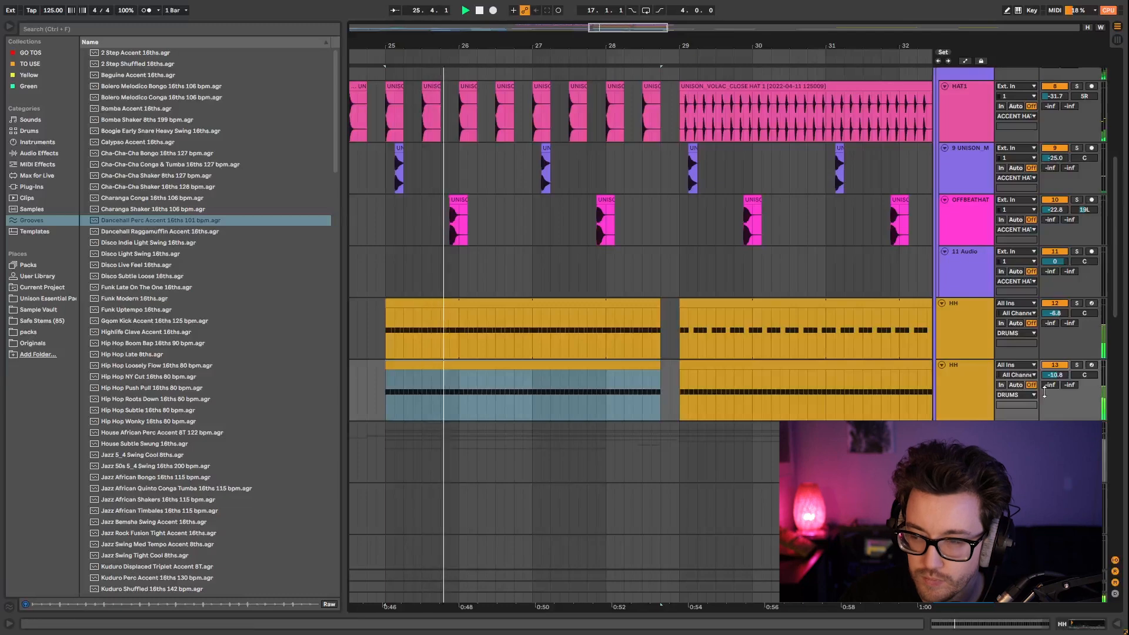
click(972, 382)
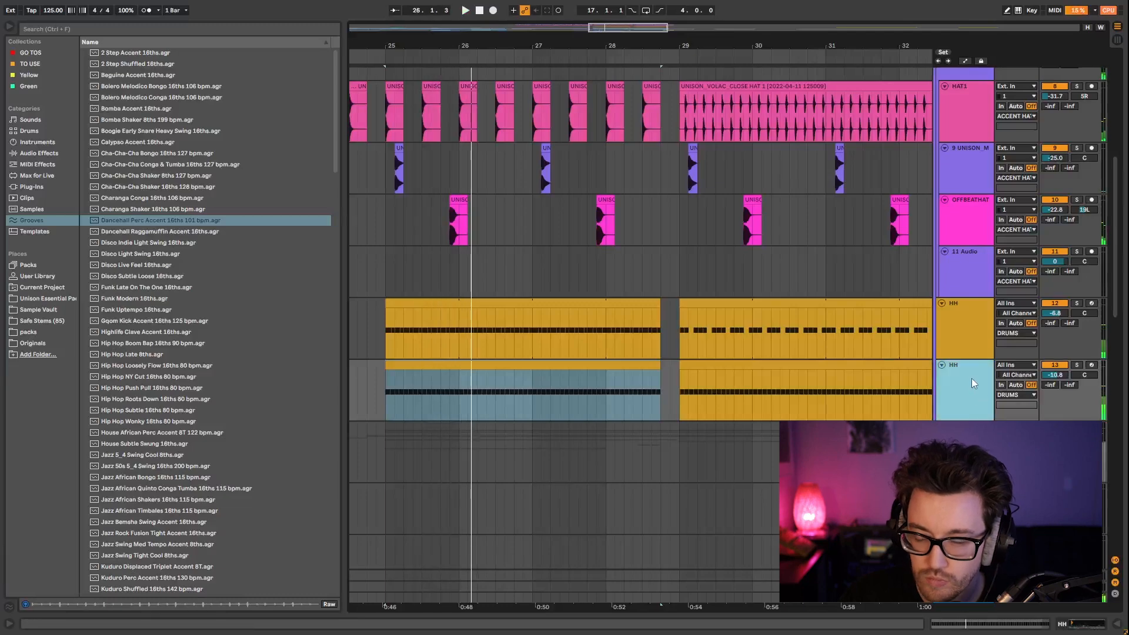
click(1071, 624)
click(654, 365)
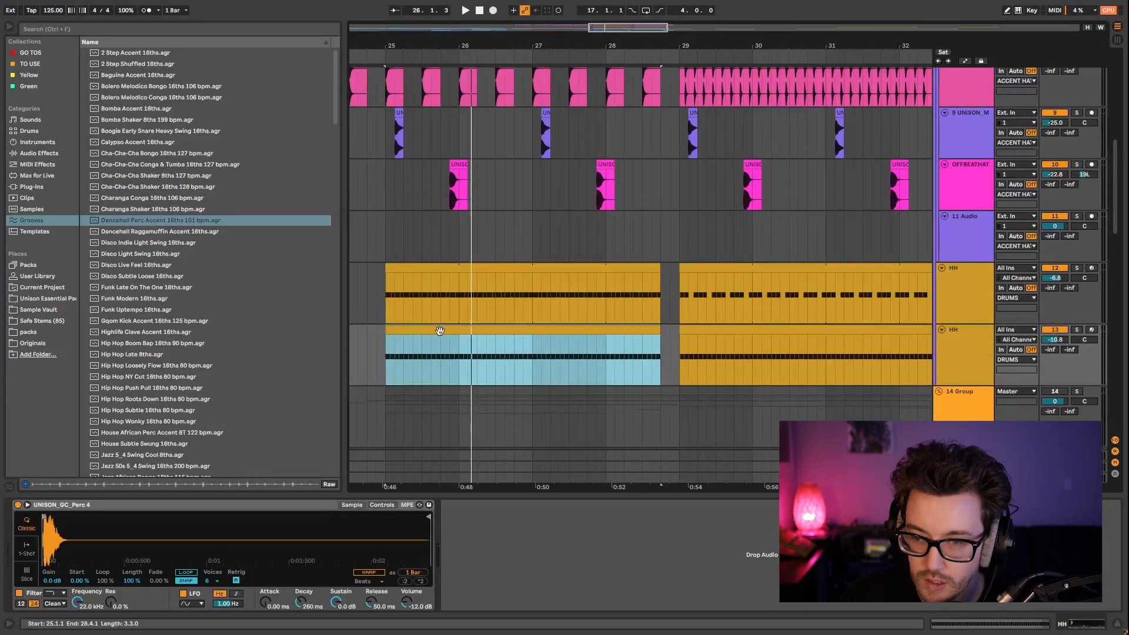
Set the UNISON_GC_Perc 4 sampler's amplitude envelope to a 206 ms decay and -inf dB sustain, and play the result.
click(381, 506)
drag(289, 527, 289, 541)
drag(291, 553, 289, 557)
key(space)
key(space)
click(379, 574)
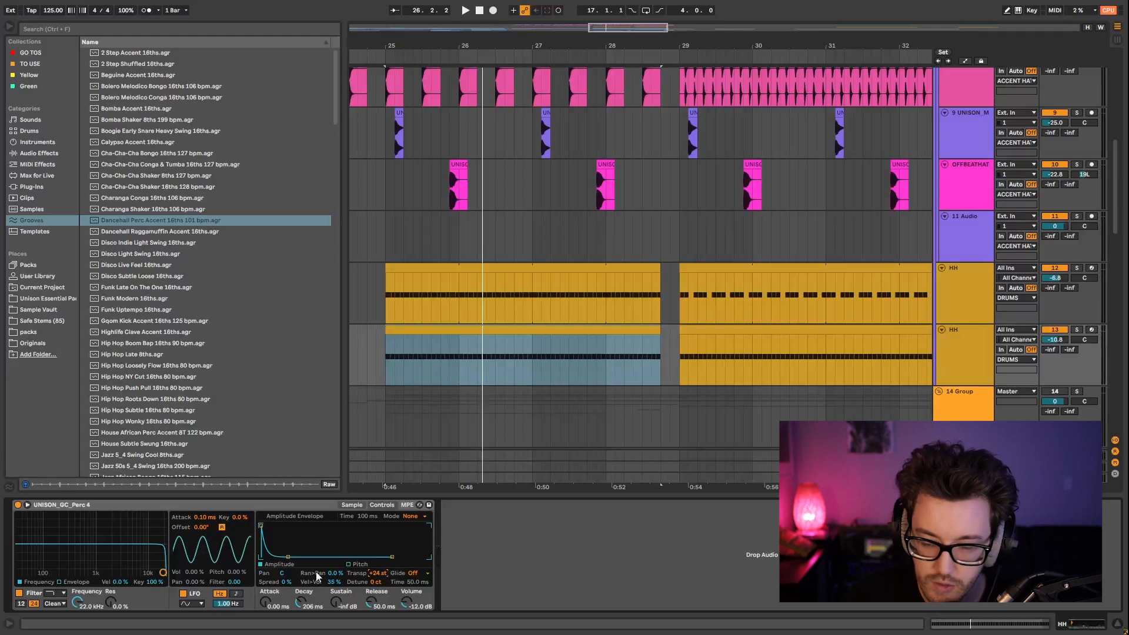
Pan the second HH track slightly right and set its volume to -11.2 during playback.
key(space)
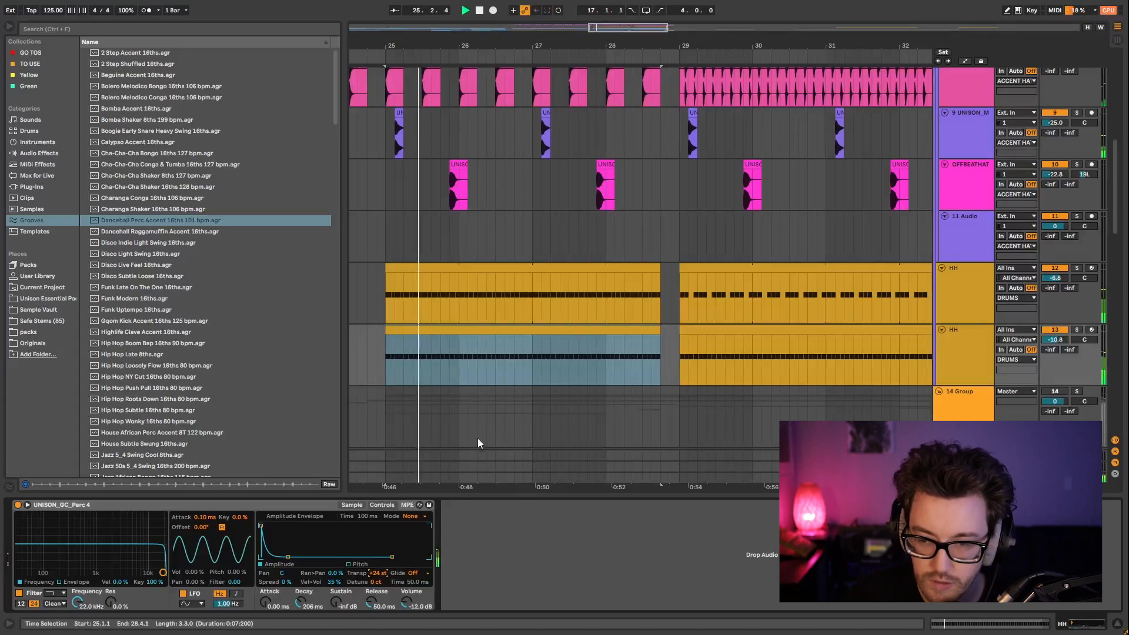
drag(1085, 340, 1054, 335)
key(space)
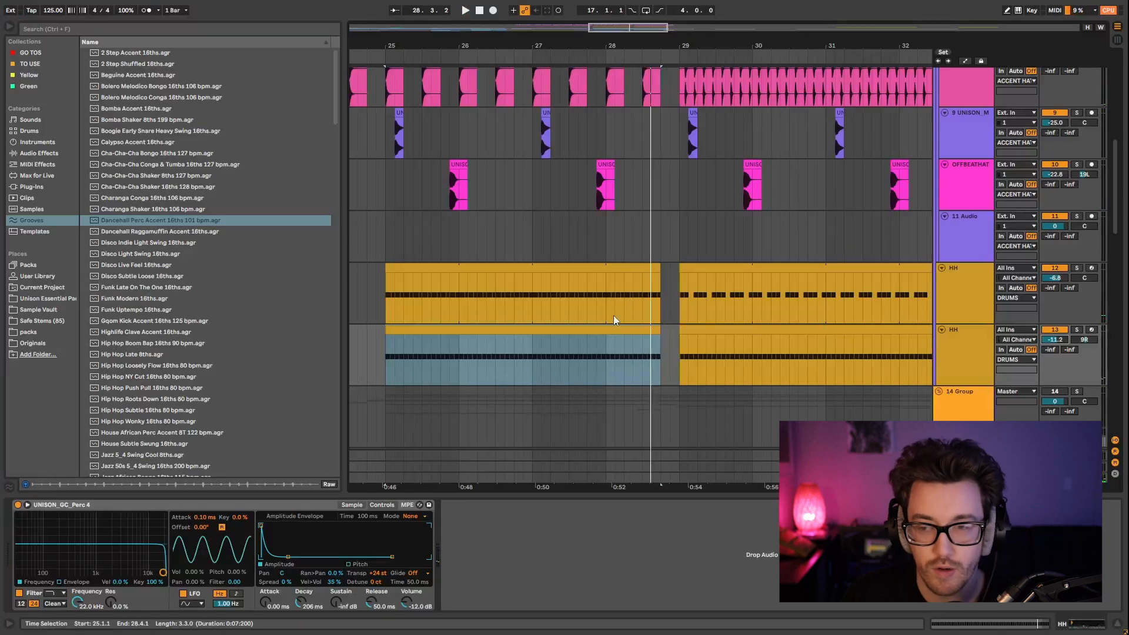
Select the first clip on each HH track in turn to compare them and their instruments.
click(445, 329)
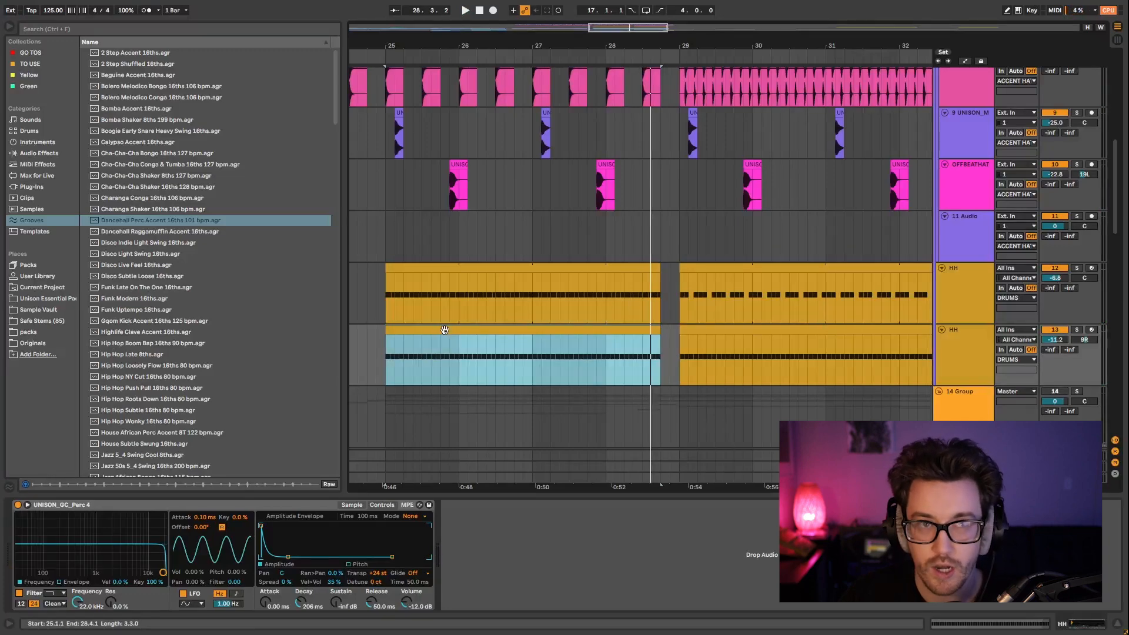
click(449, 276)
scroll(667, 355, up, 3)
scroll(668, 352, up, 8)
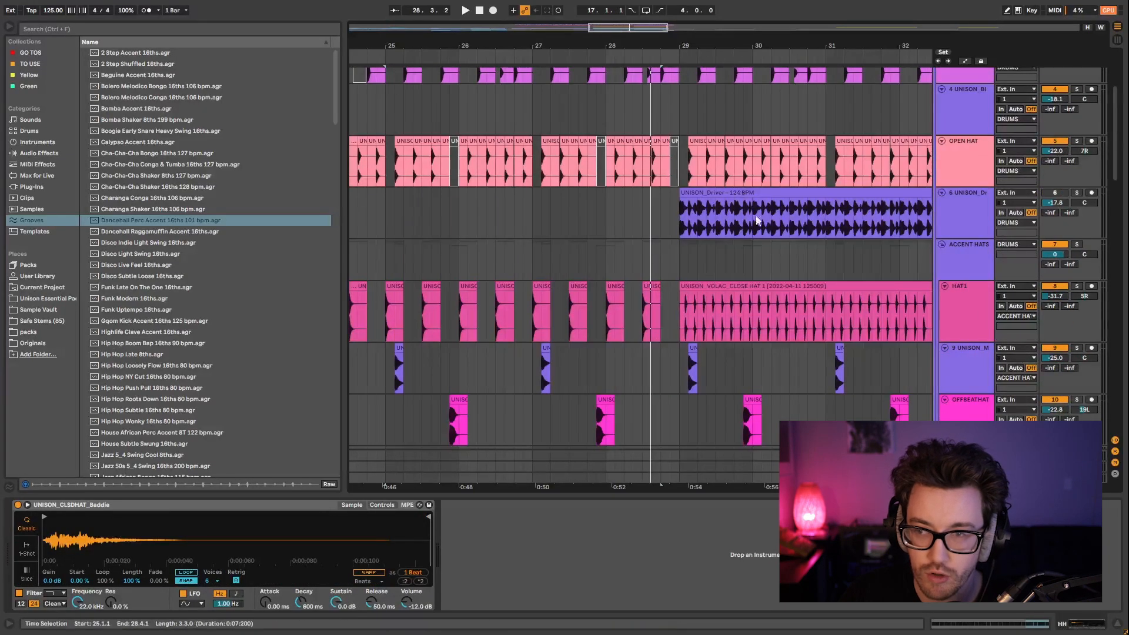
Examine the KICK and CLAP clips between bars 29 and 32 and place the insert marker on the KICK track at bar 29.
scroll(750, 203, up, 4)
drag(674, 42, 410, 61)
scroll(519, 259, up, 2)
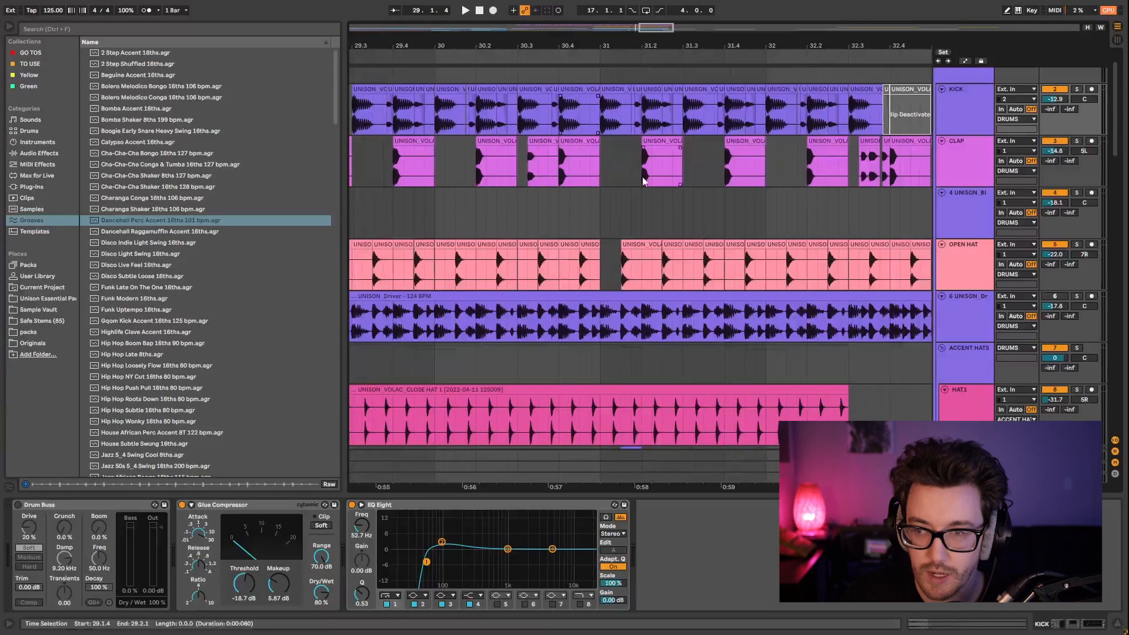
click(535, 141)
click(866, 142)
drag(369, 50, 510, 46)
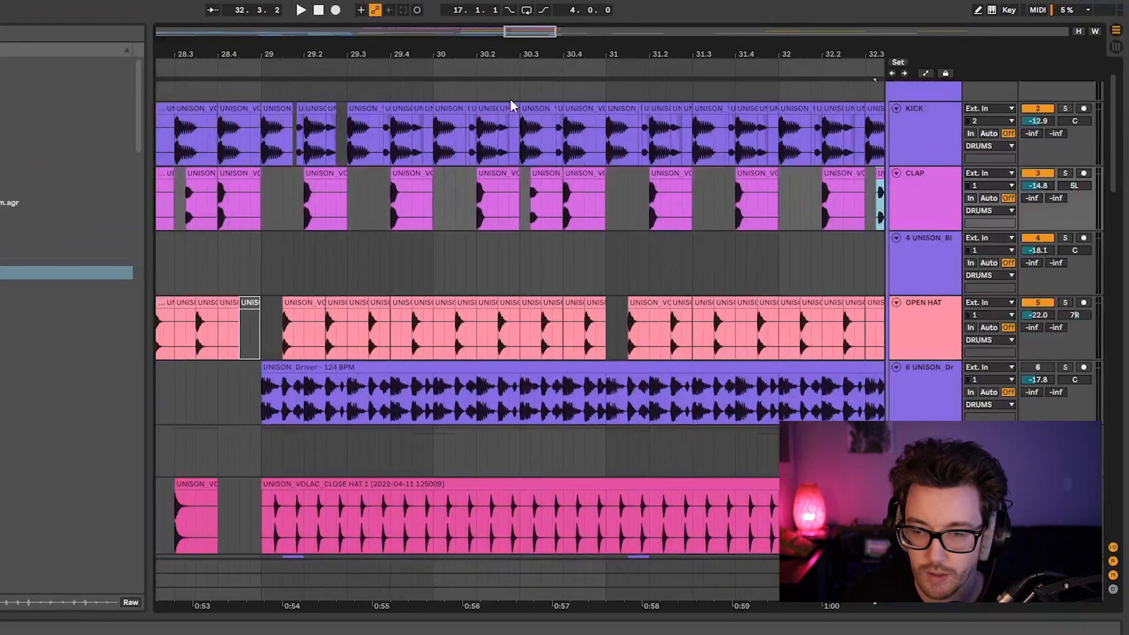
click(262, 148)
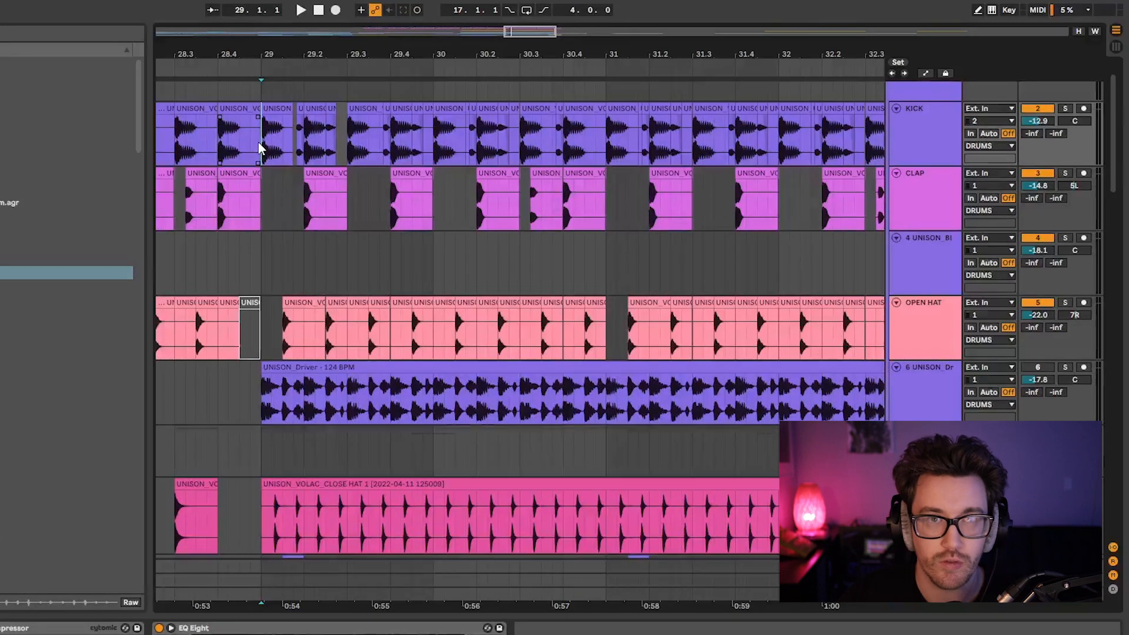
Select the KICK clips across bar 29 and look over the other drum and hat tracks in that section.
drag(263, 149, 436, 151)
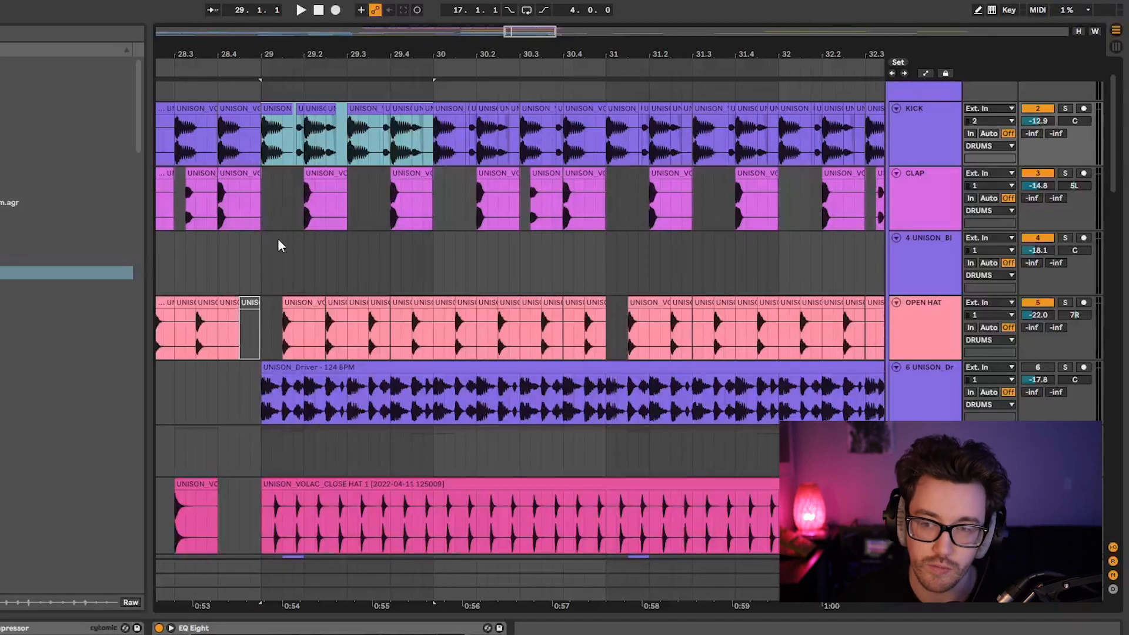
scroll(412, 365, down, 10)
scroll(380, 448, down, 5)
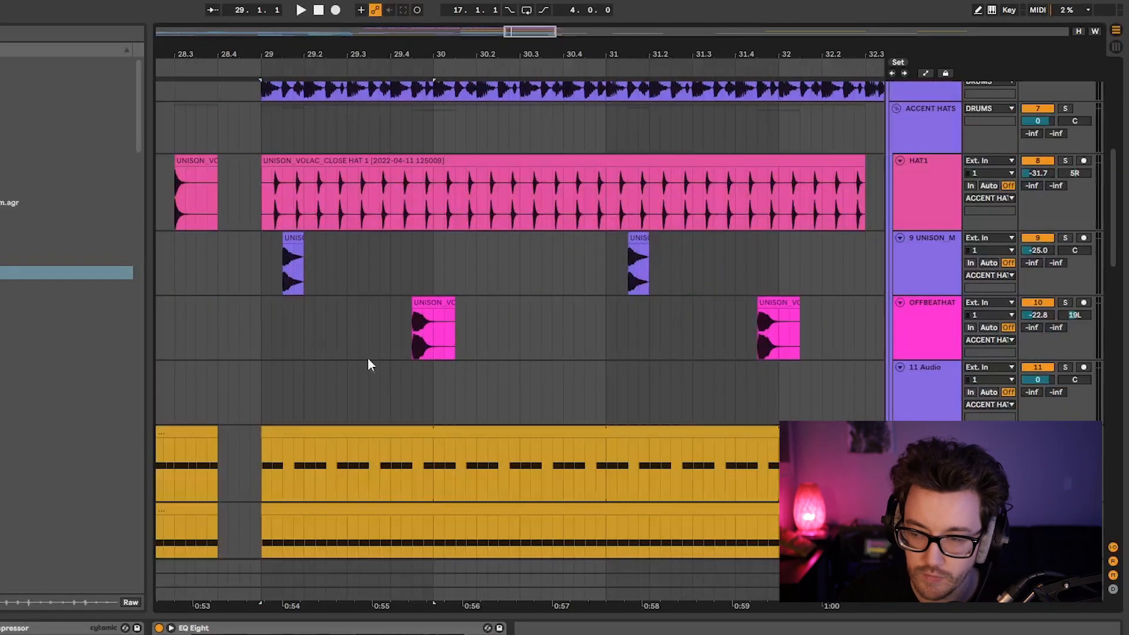
scroll(531, 395, up, 17)
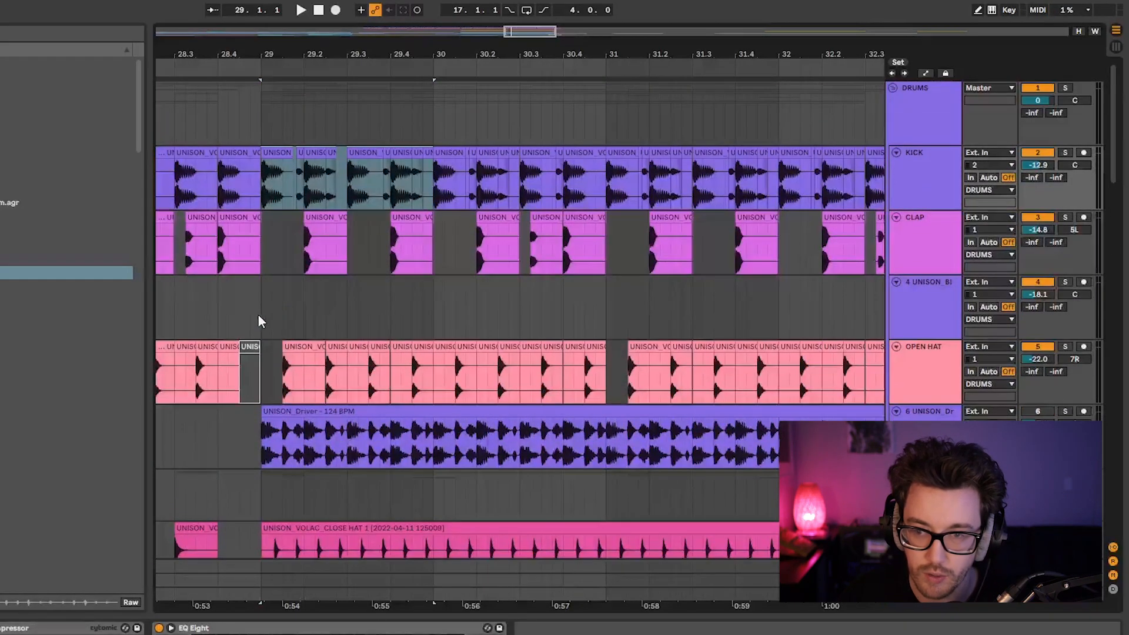
Place the insert marker at bar 29 on the empty track 4 and play the drum section from there.
click(261, 315)
drag(340, 62, 275, 35)
scroll(328, 312, down, 5)
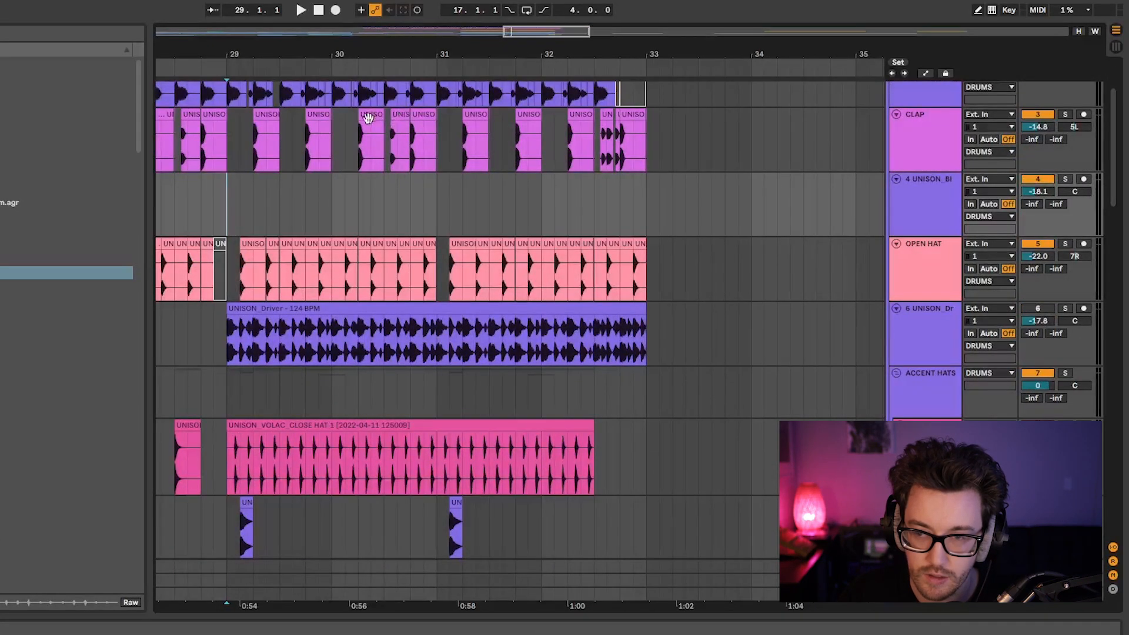
scroll(248, 466, down, 6)
scroll(301, 345, up, 6)
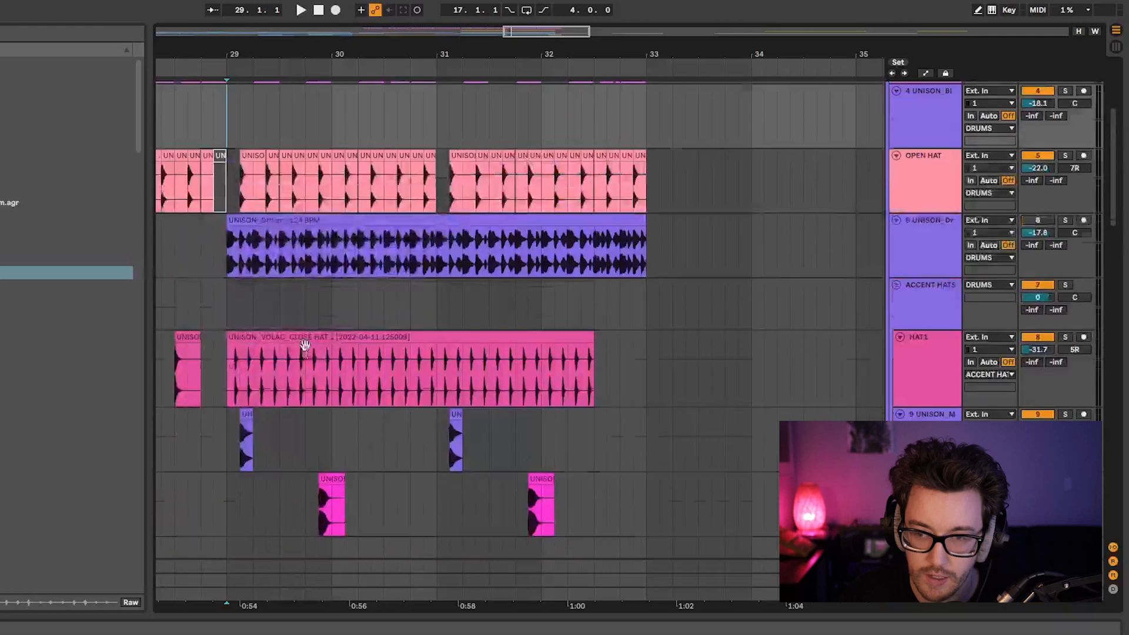
key(space)
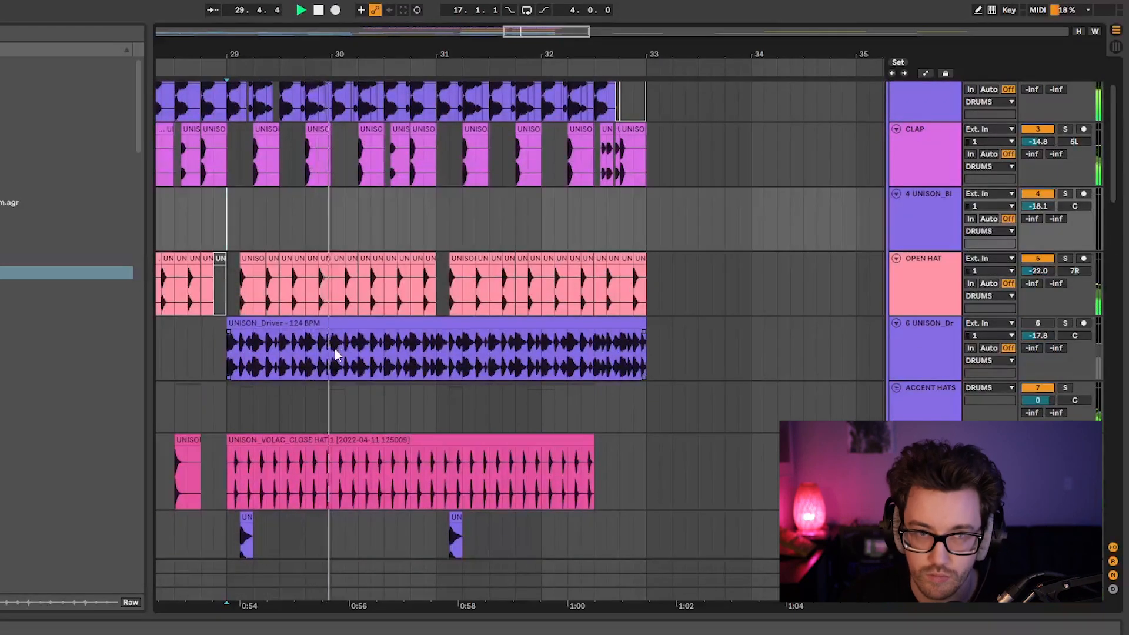
Select bars 29 to 33 on the empty track 4 and loop that four-bar range.
scroll(438, 365, up, 4)
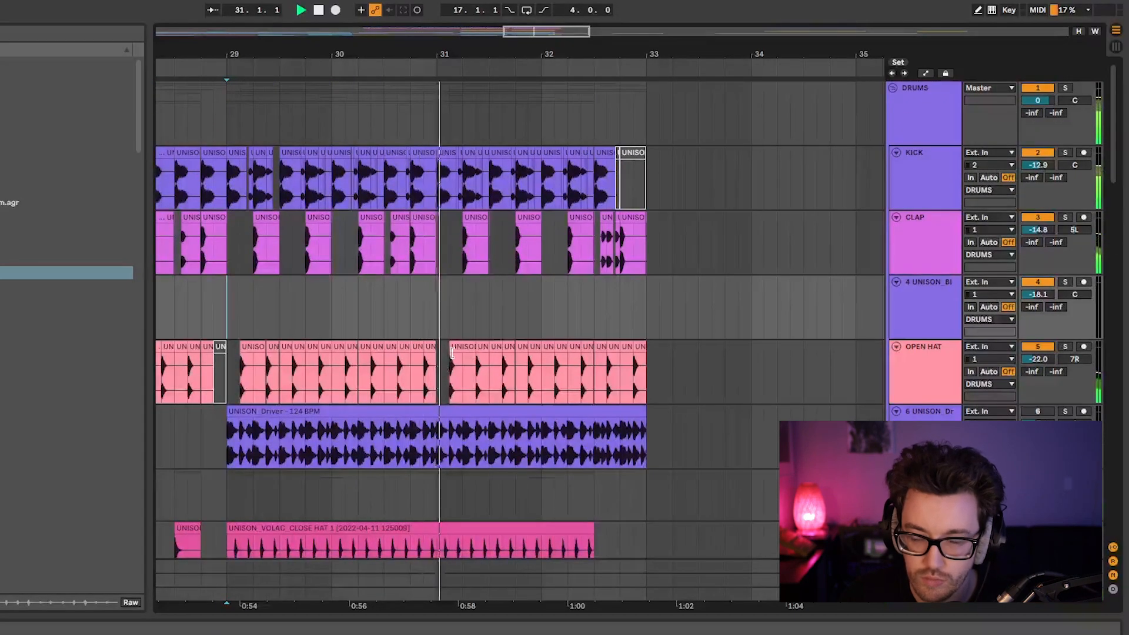
shift+click(647, 316)
key(super+l)
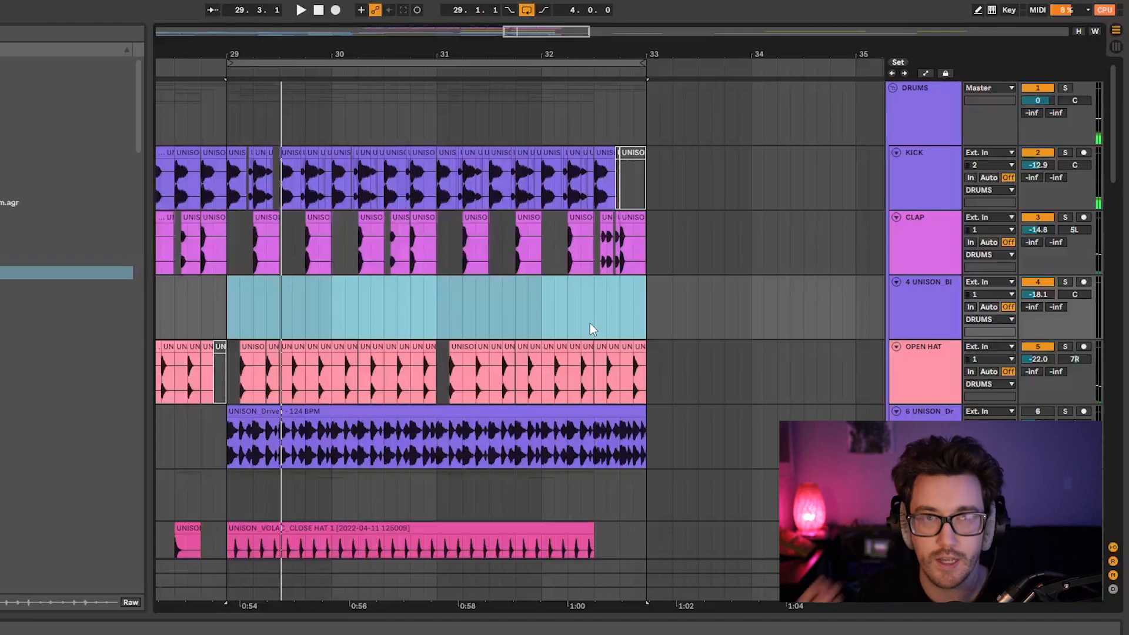
Examine the start of bar 29 by selecting the empty first CLAP beat, the first kick and the short kick before 29.2.
drag(243, 50, 324, 133)
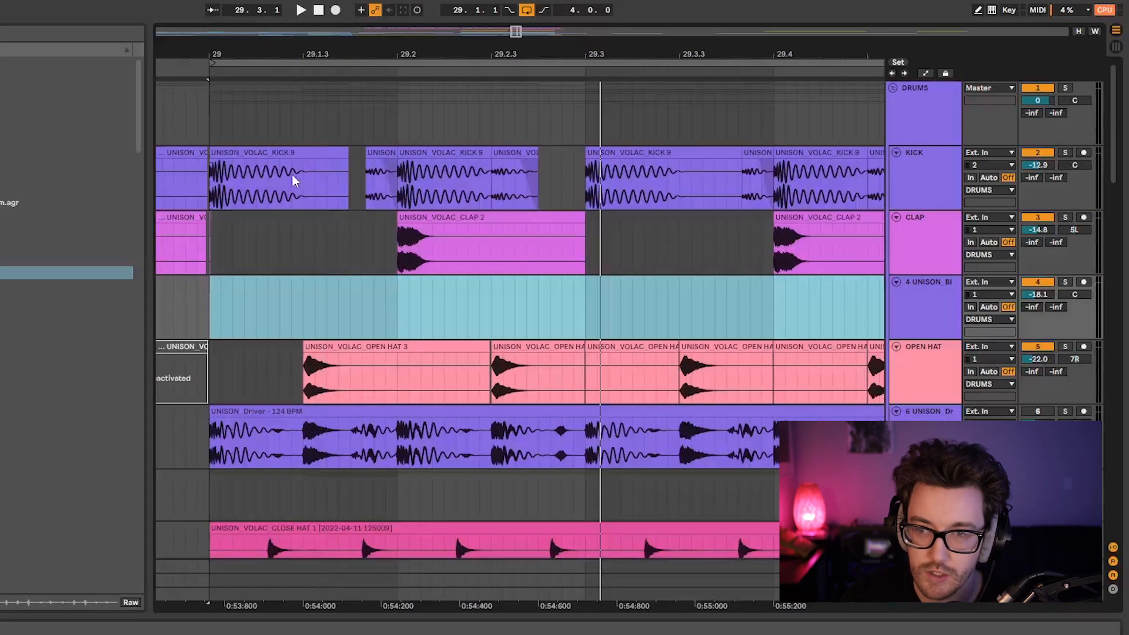
drag(213, 244, 390, 246)
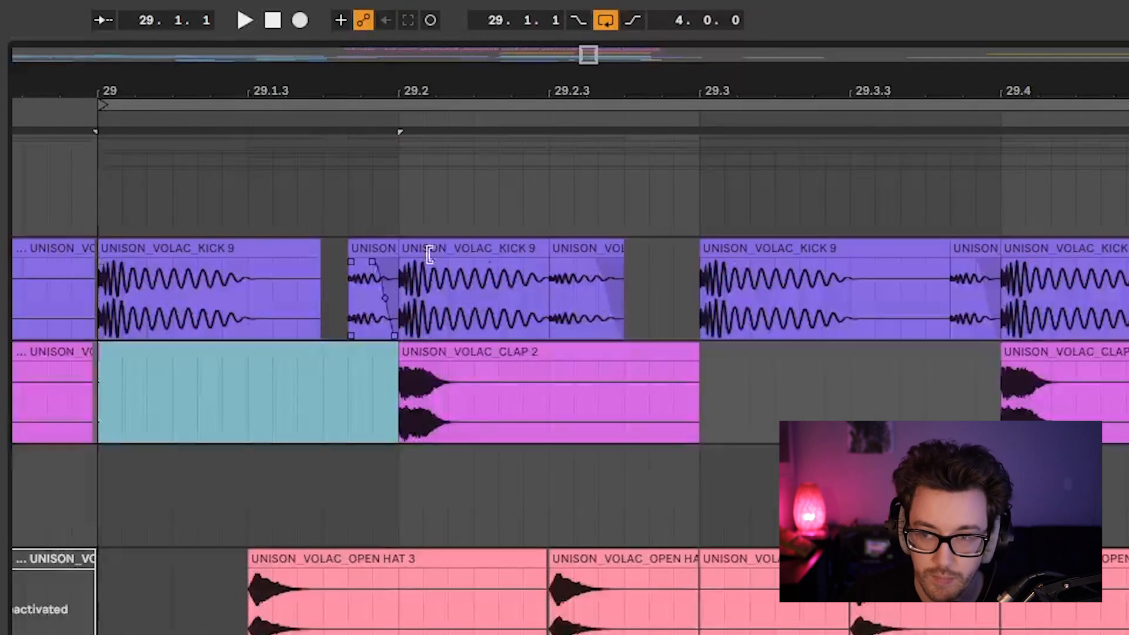
ctrl+click(370, 247)
ctrl+click(378, 252)
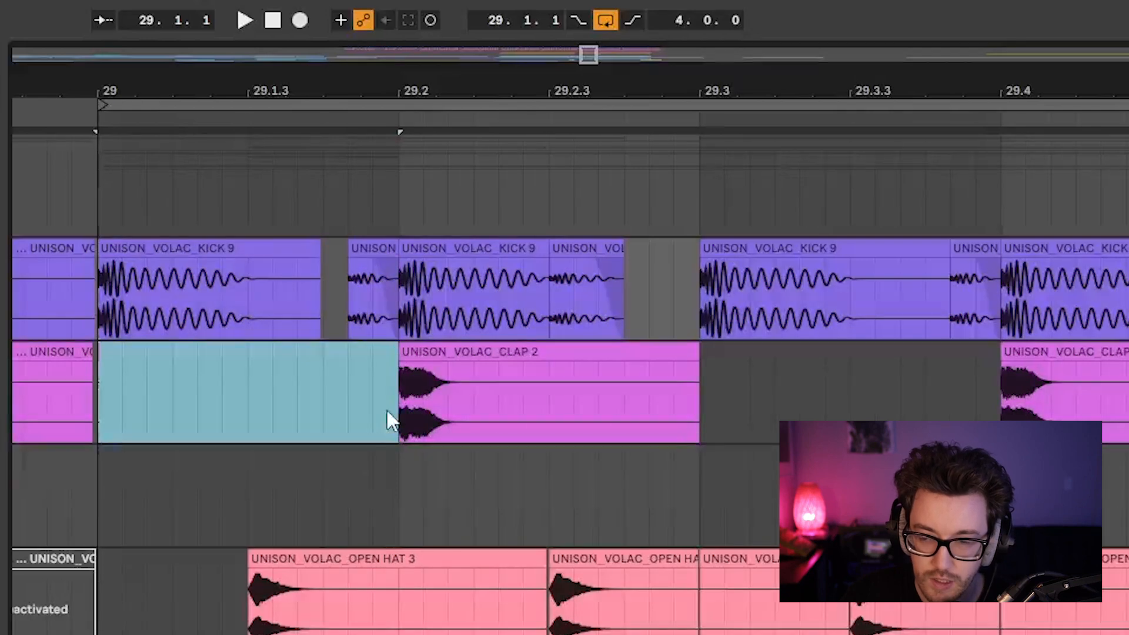
click(206, 247)
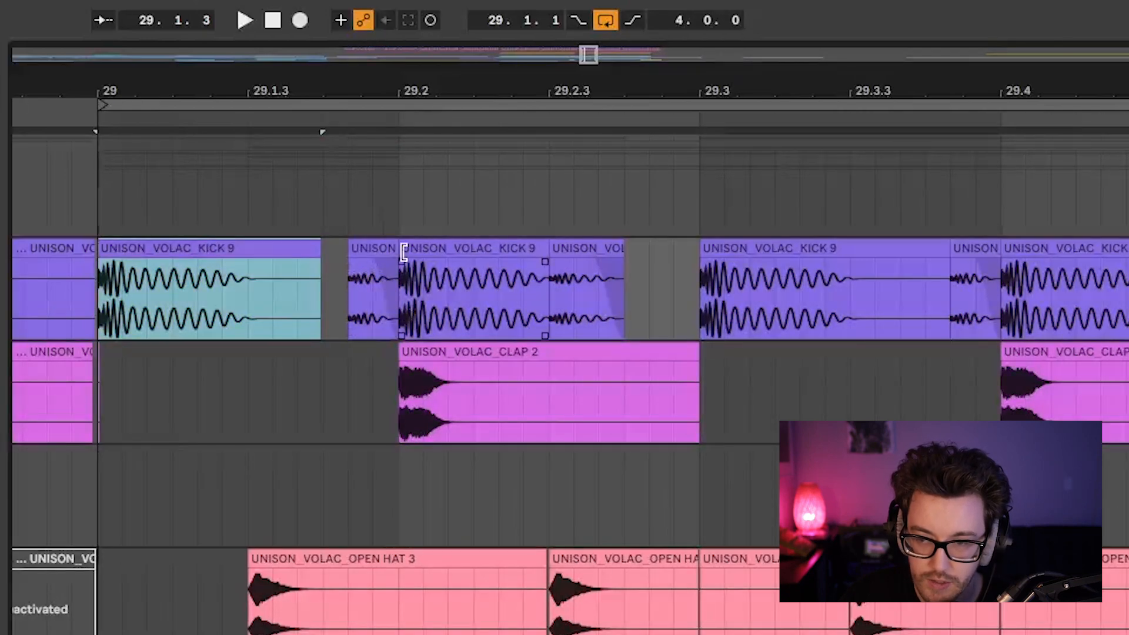
click(369, 247)
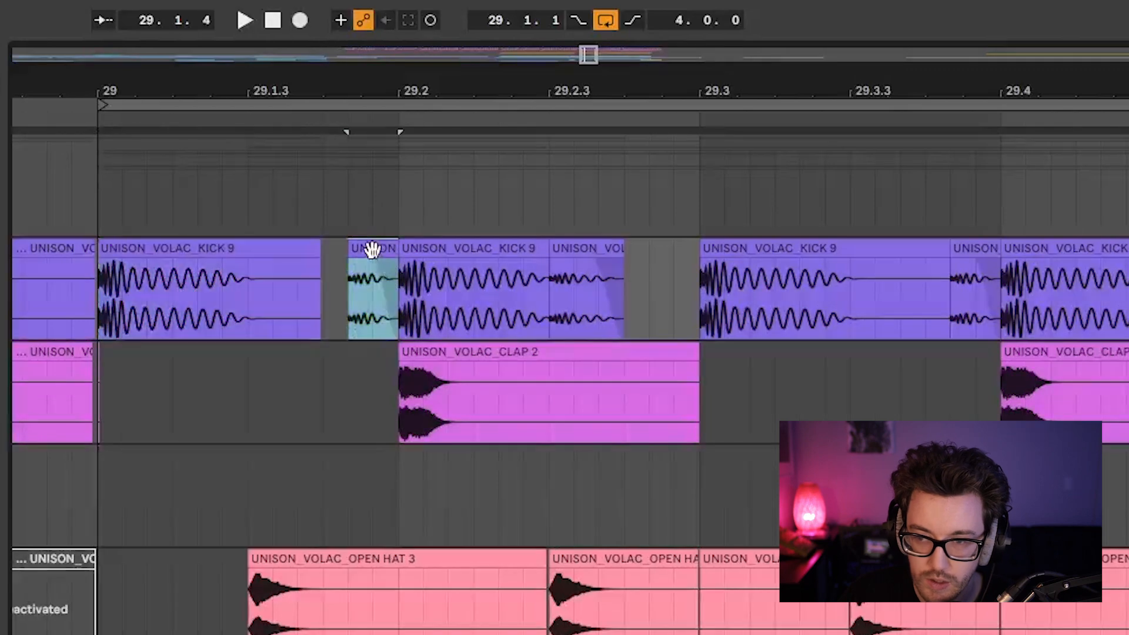
Shorten the end of bar 29's first kick clip slightly and select the DRUMS and KICK range from 29.2.3 to 29.3.
drag(393, 64, 275, 119)
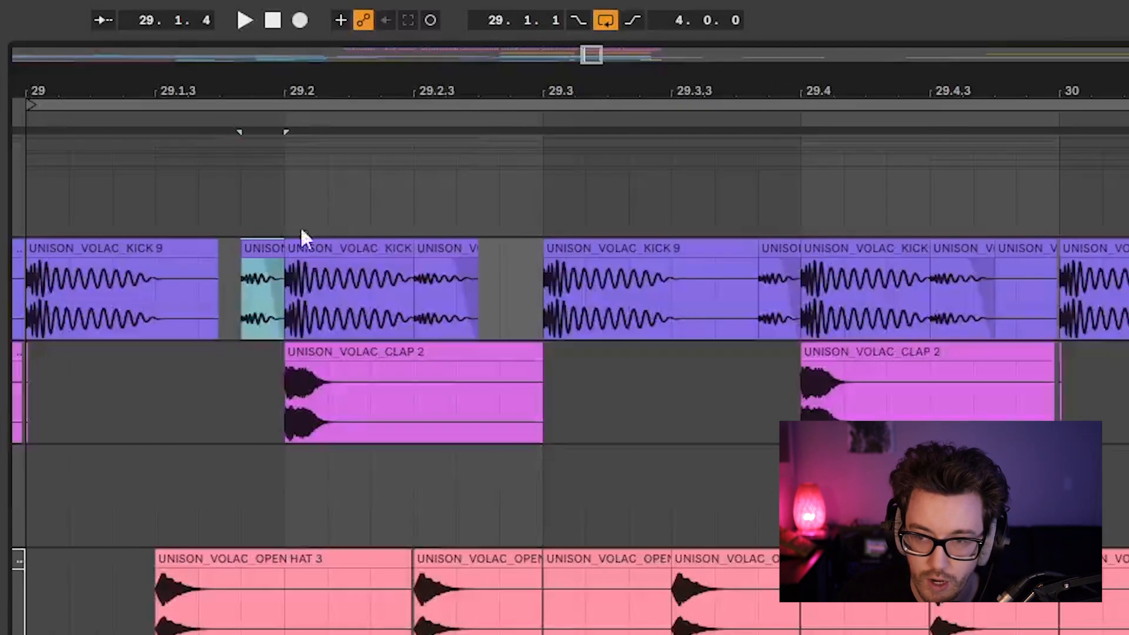
click(109, 247)
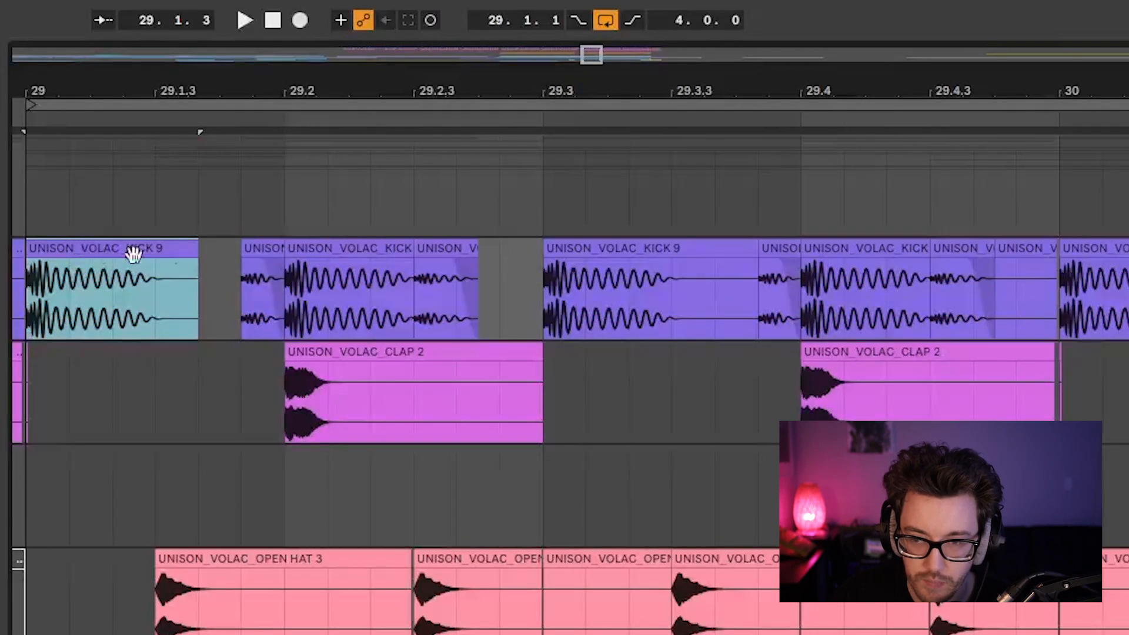
click(248, 251)
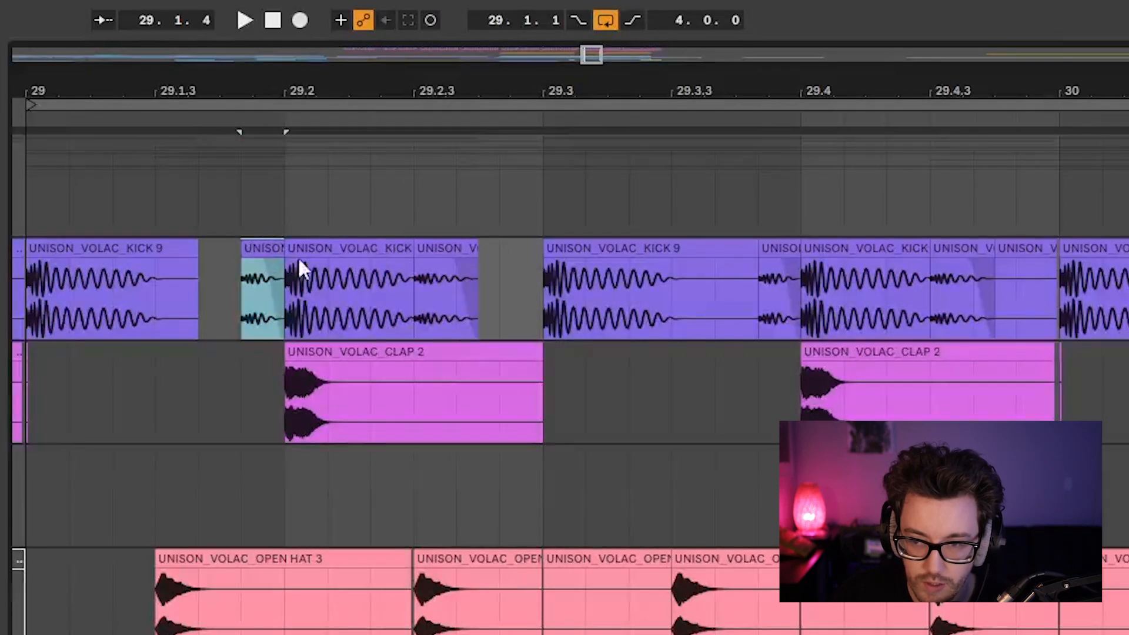
click(439, 244)
click(373, 250)
click(439, 248)
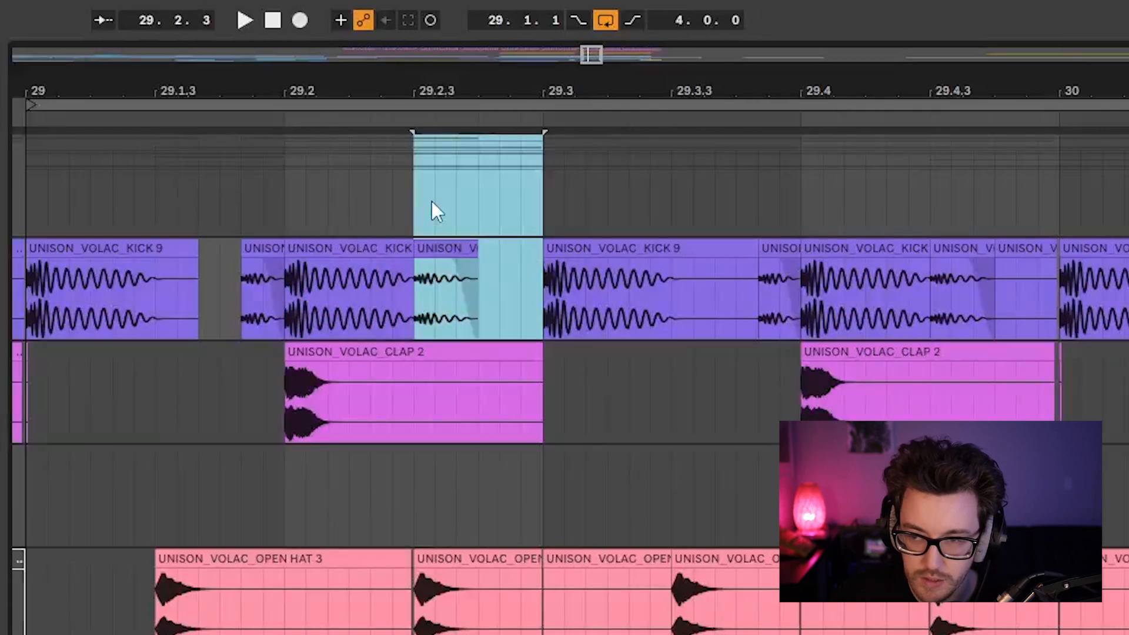
drag(423, 213, 538, 269)
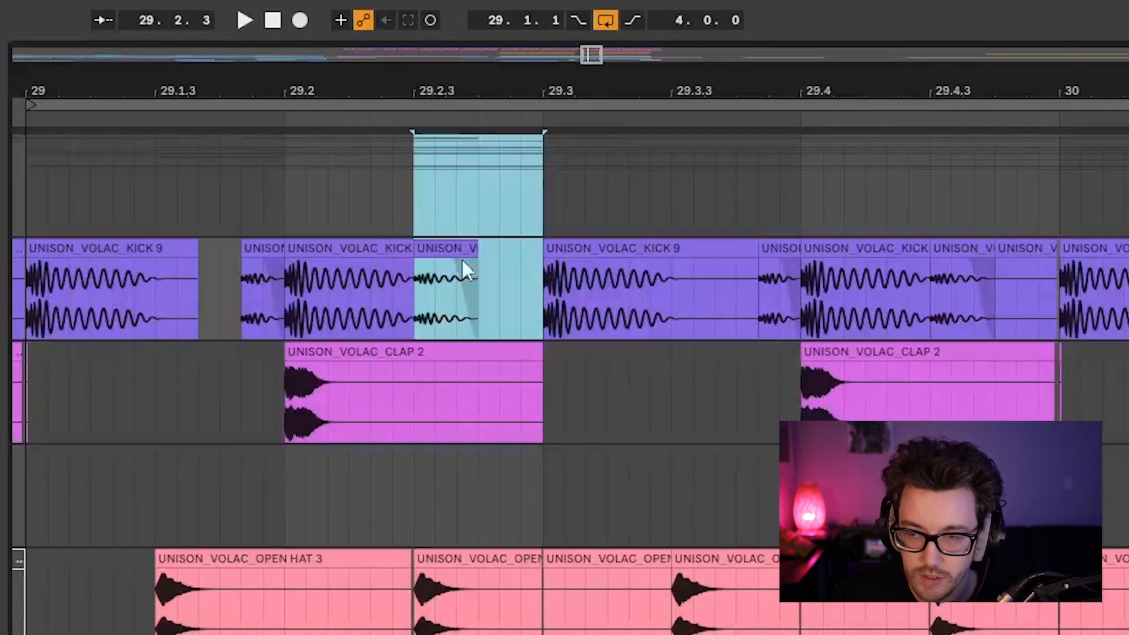
Change the fixed grid to 1/8 and place the insert marker at 29.3 on the KICK track.
right_click(488, 281)
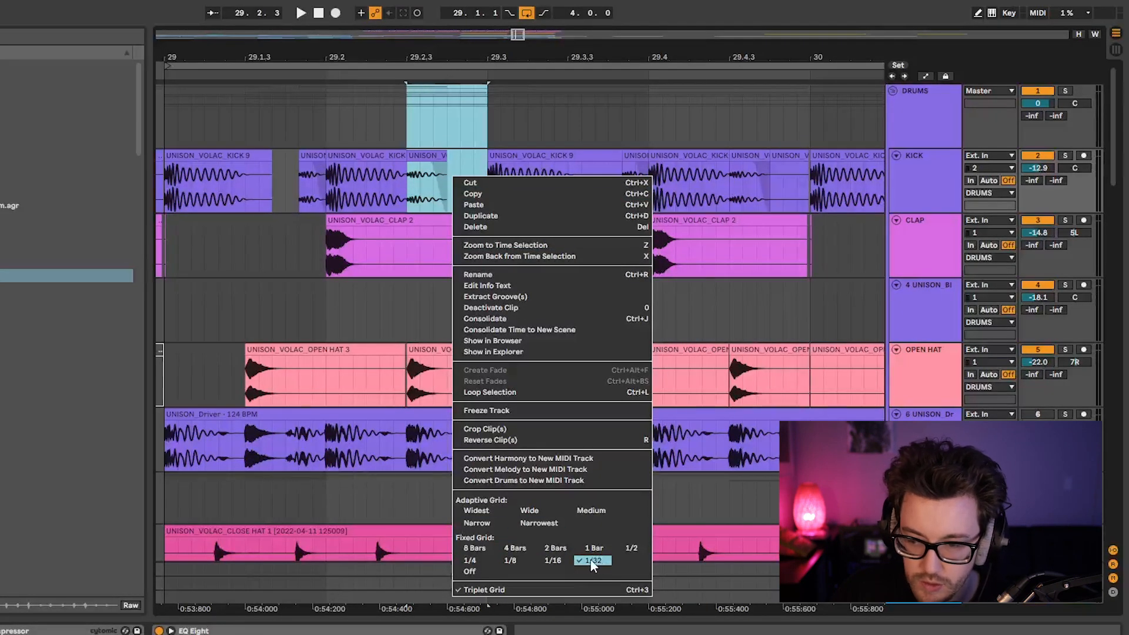
click(517, 562)
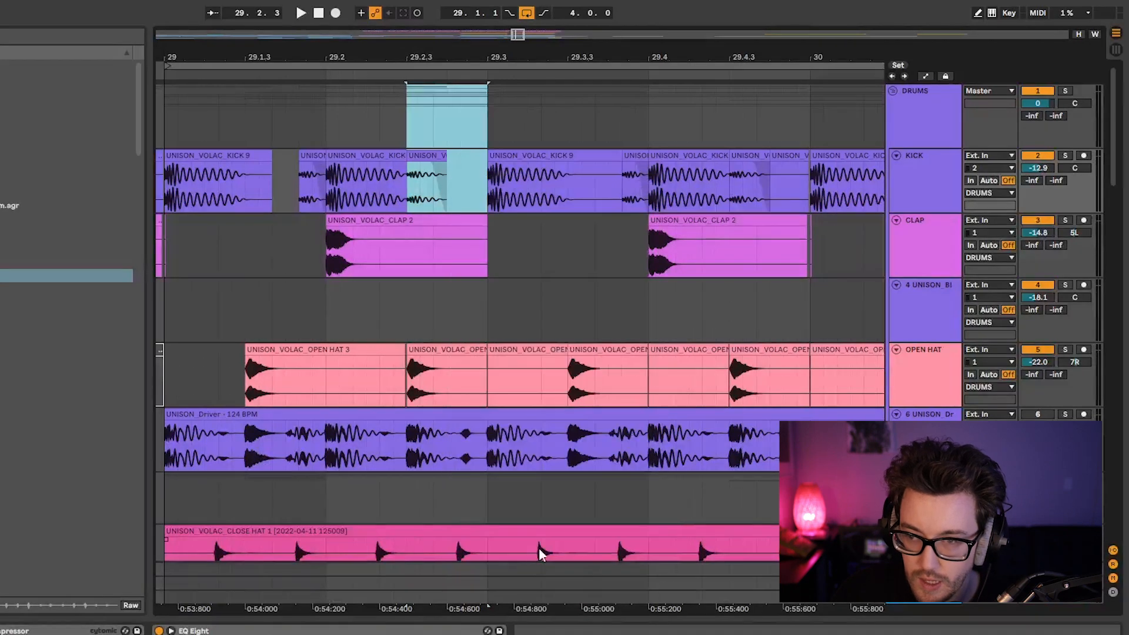
click(468, 202)
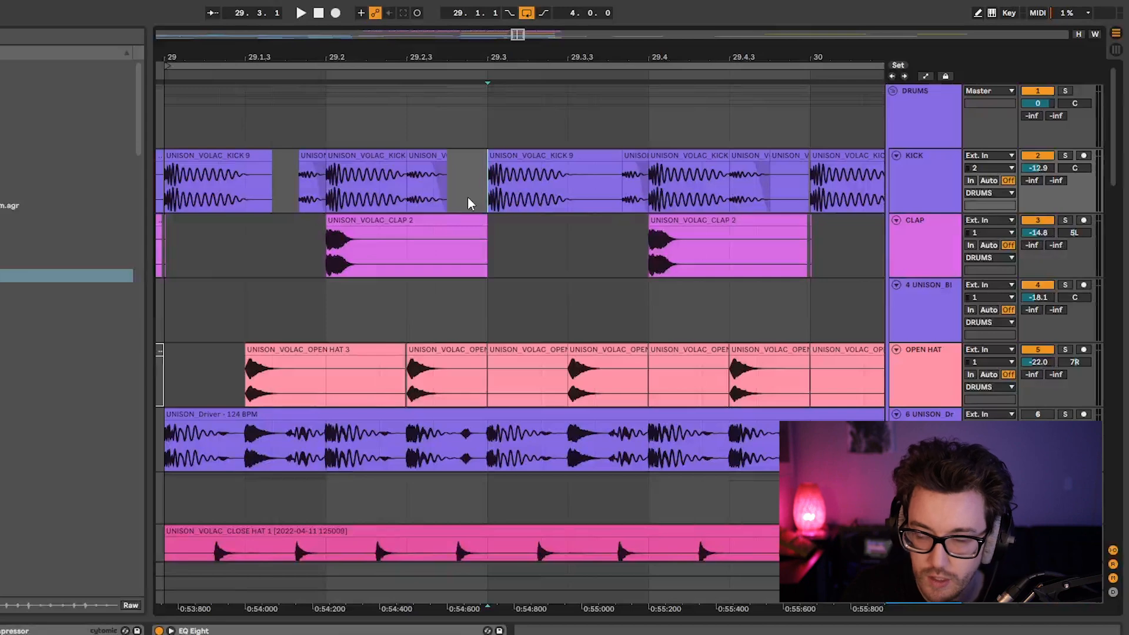
Select the KICK beat from 29.2 to 29.3 and set a fixed 1/32 grid with the triplet grid off.
drag(327, 186, 474, 187)
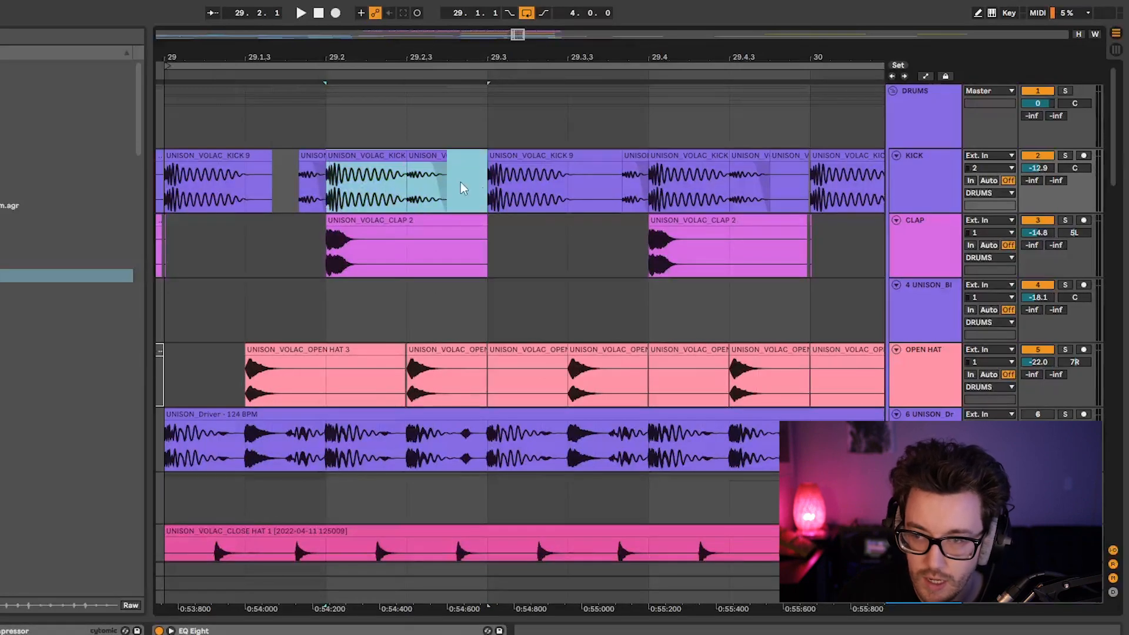
right_click(462, 183)
click(562, 494)
right_click(465, 179)
click(597, 500)
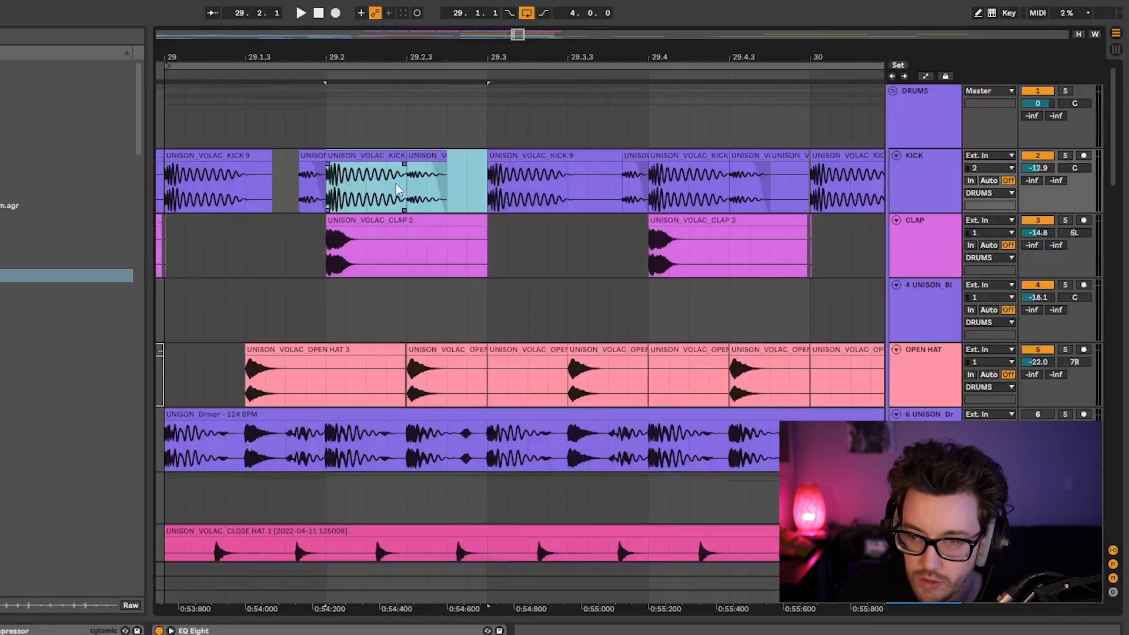
Turn on the triplet grid for the fixed 1/32 grid.
right_click(364, 189)
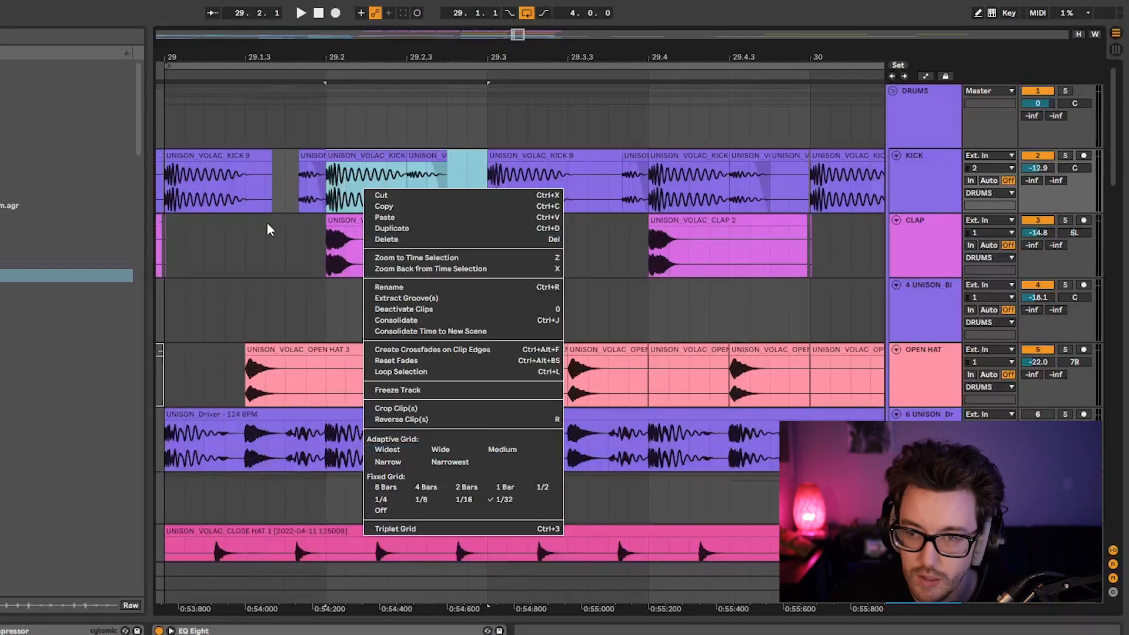
right_click(298, 191)
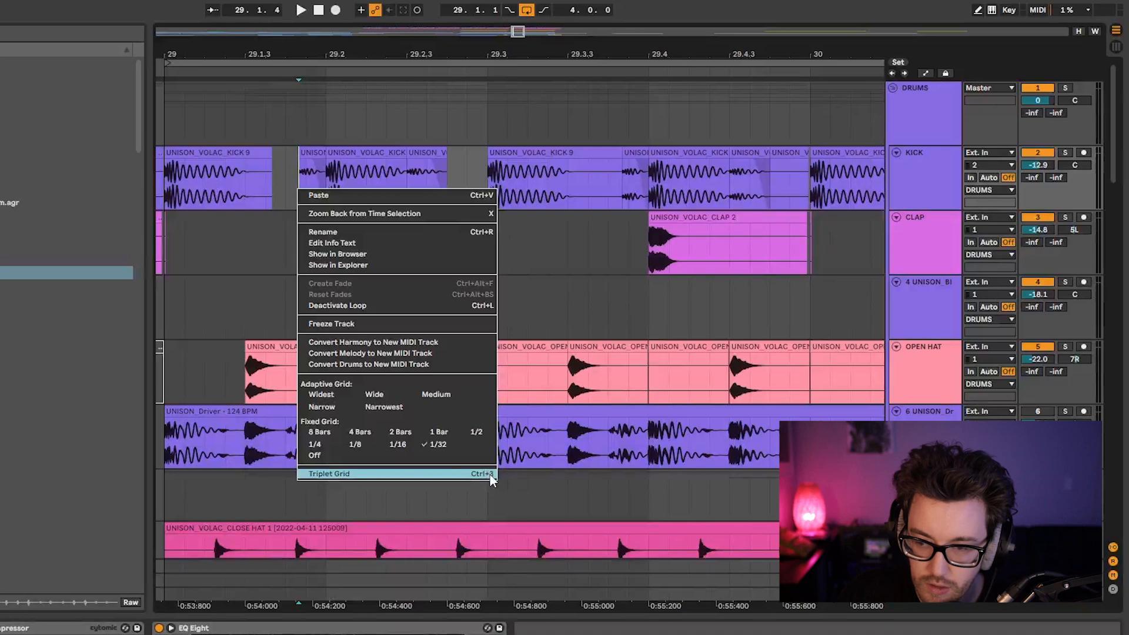
click(327, 474)
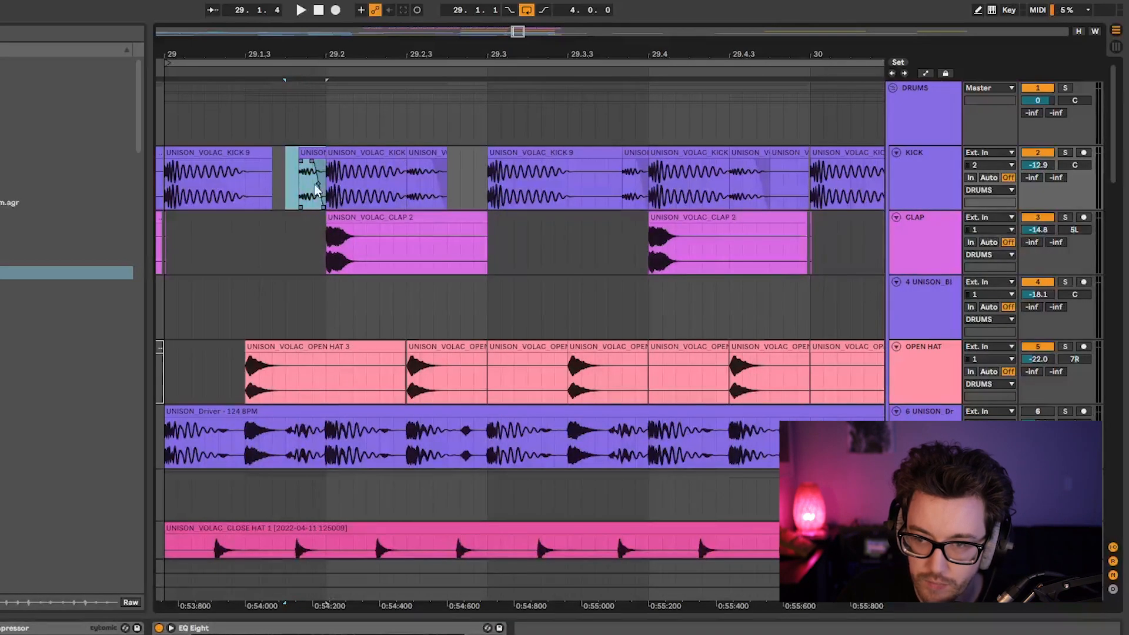
Select the short and full kick clips in bar 29 in turn to compare their placement.
click(310, 154)
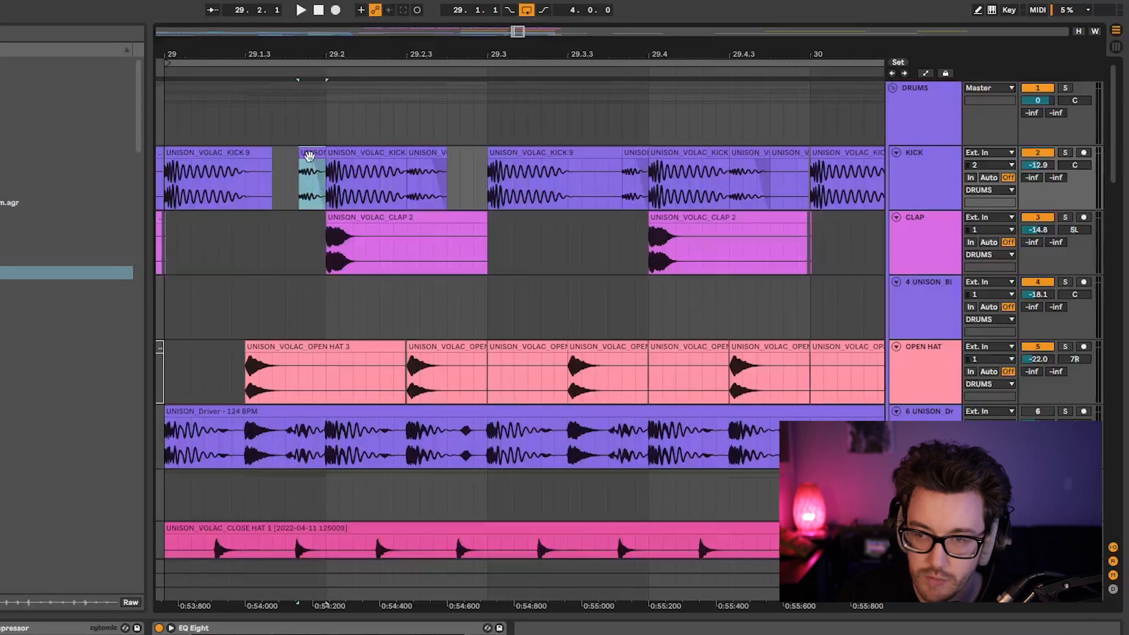
click(431, 154)
click(207, 164)
click(554, 157)
click(644, 160)
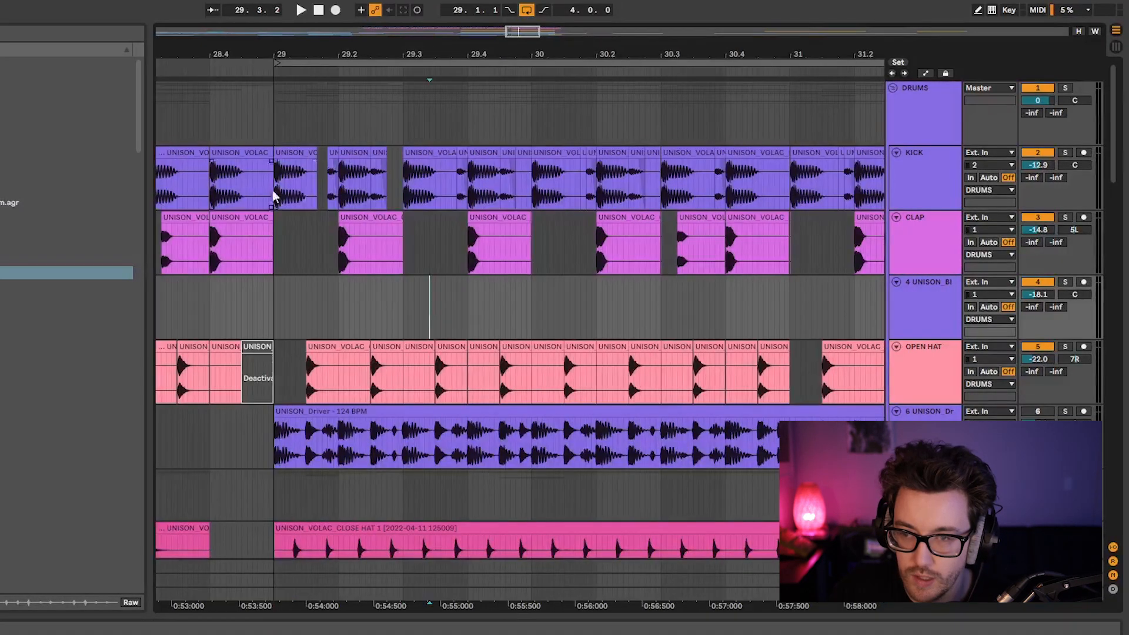
Compare the KICK clips from 29 to 29.3 with the claps at 29.2 and 29.4, and play from bar 29.
drag(274, 190, 404, 189)
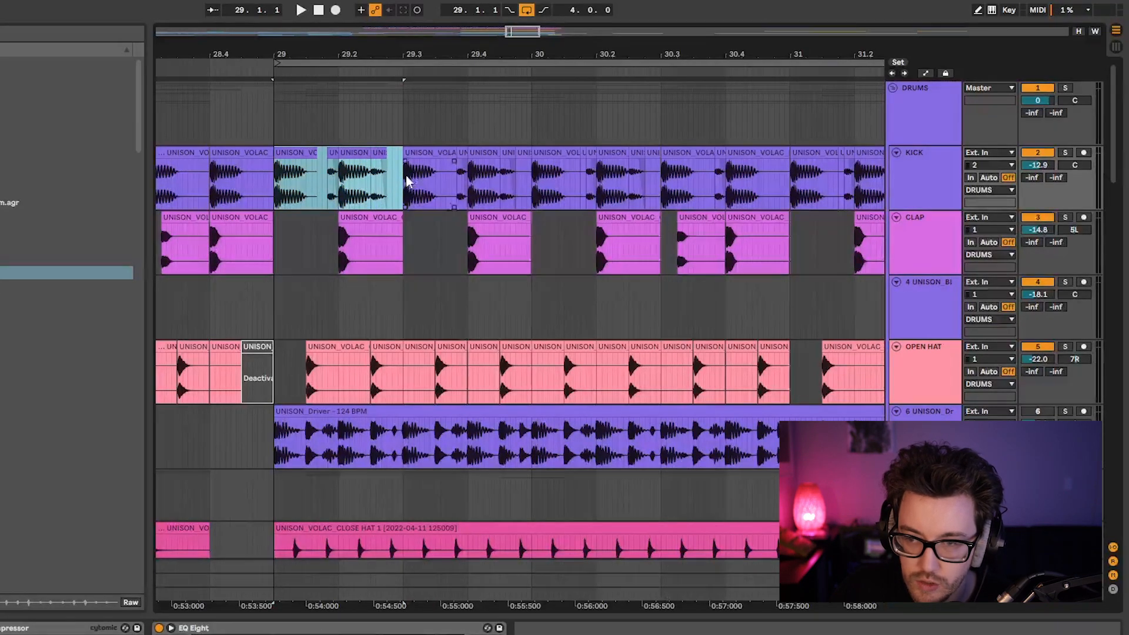
click(353, 225)
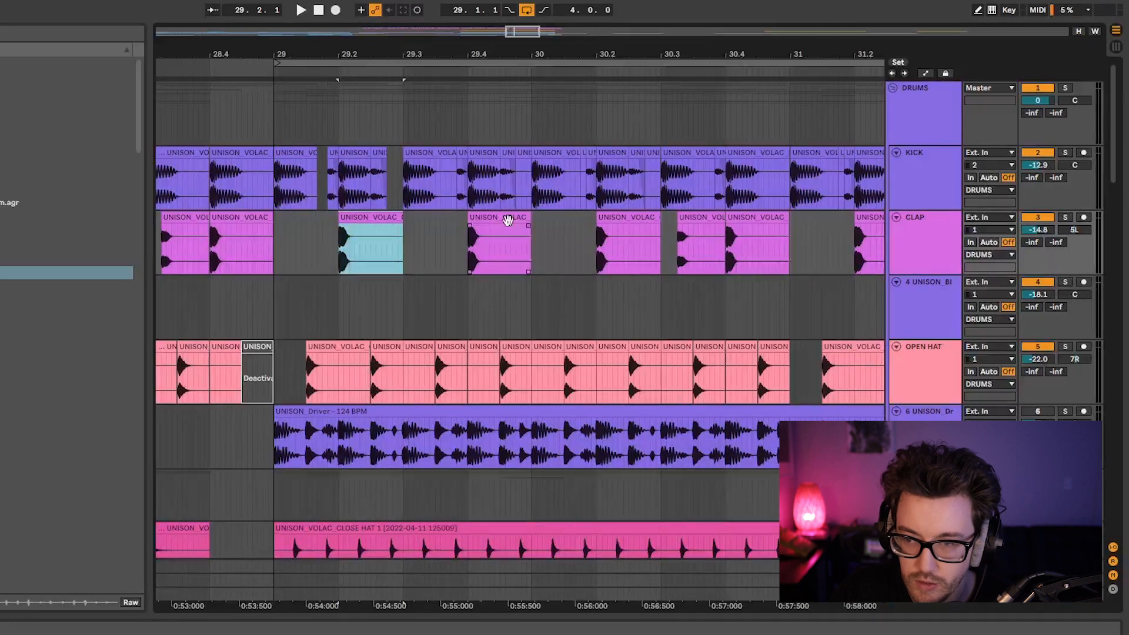
click(505, 217)
click(273, 191)
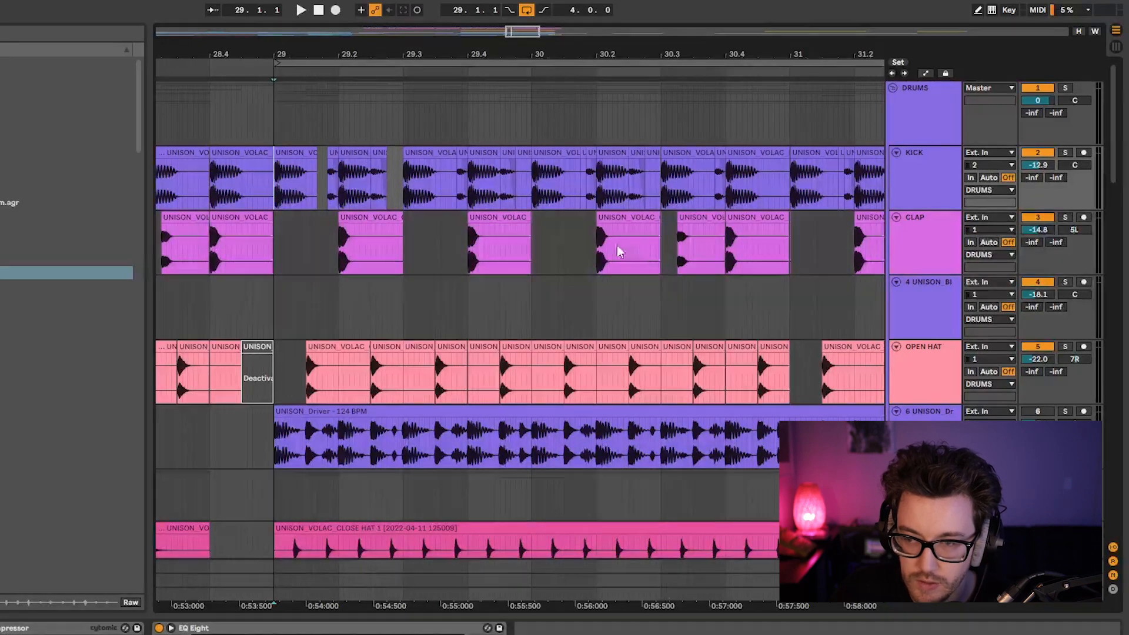
key(space)
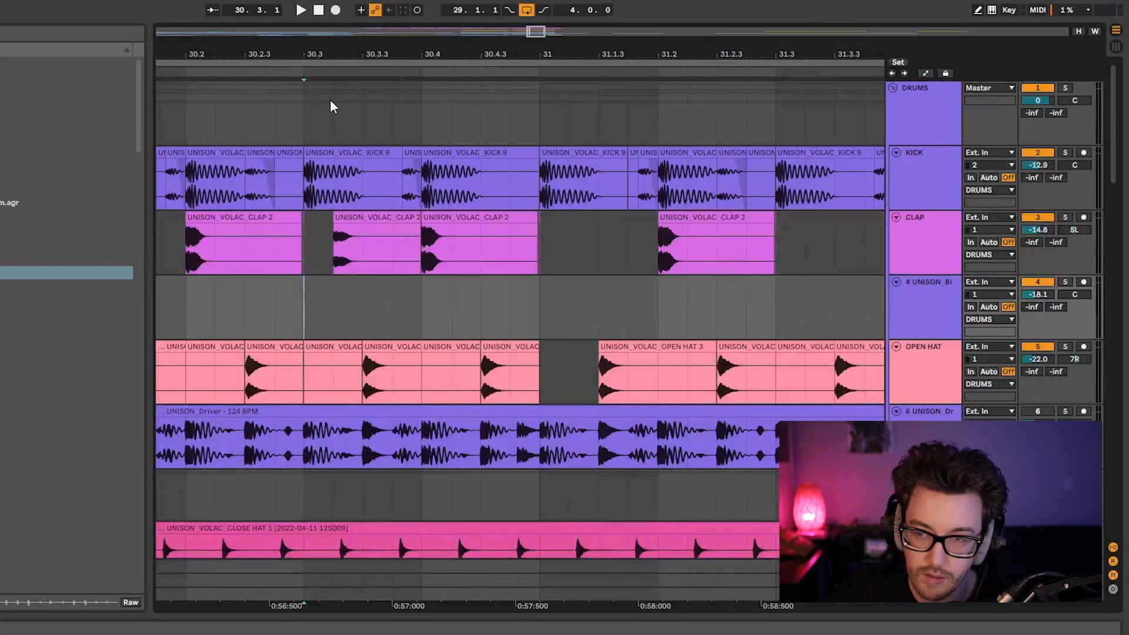
Examine the quieter extra clap between 30.3 and 30.4 by selecting that CLAP beat and its clip.
drag(338, 51, 337, 39)
drag(214, 188, 311, 187)
drag(320, 241, 406, 254)
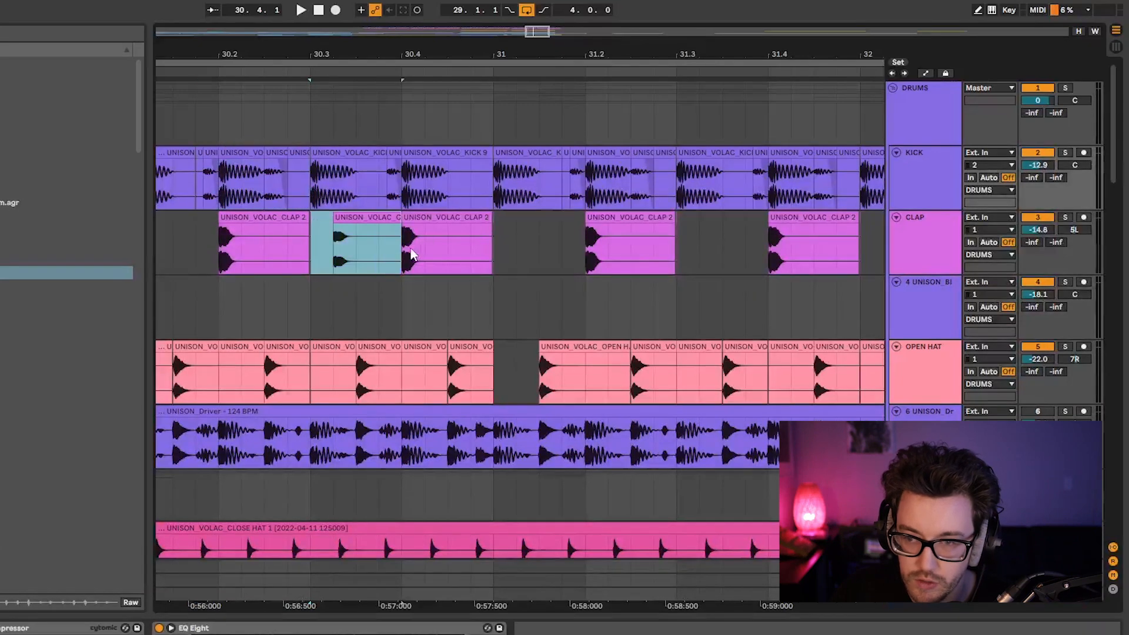
click(365, 221)
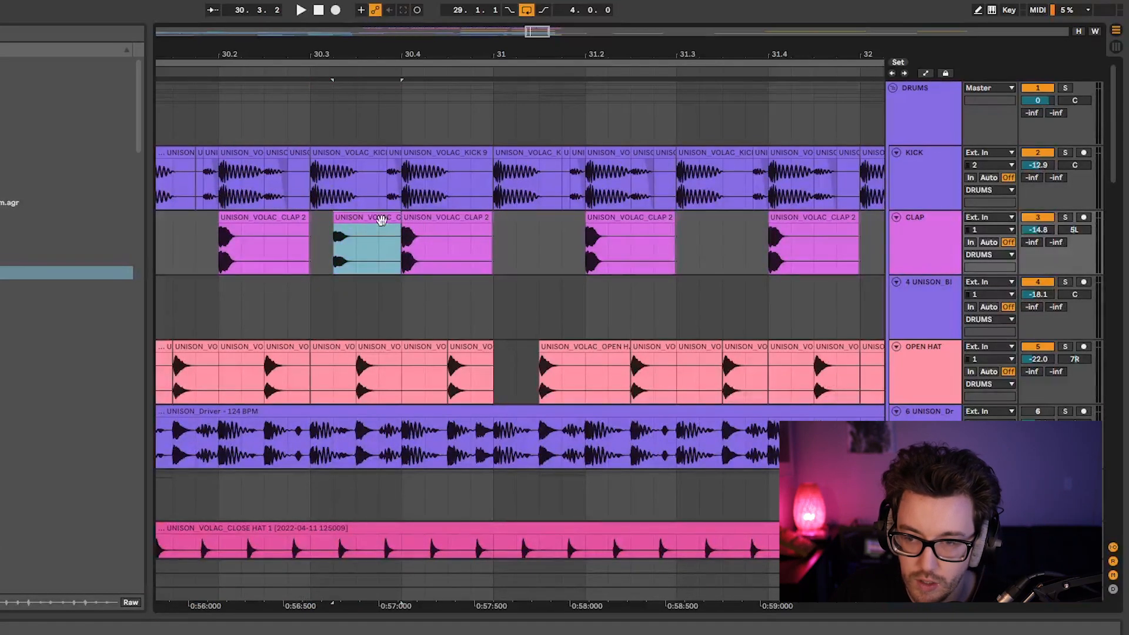
drag(312, 249, 401, 263)
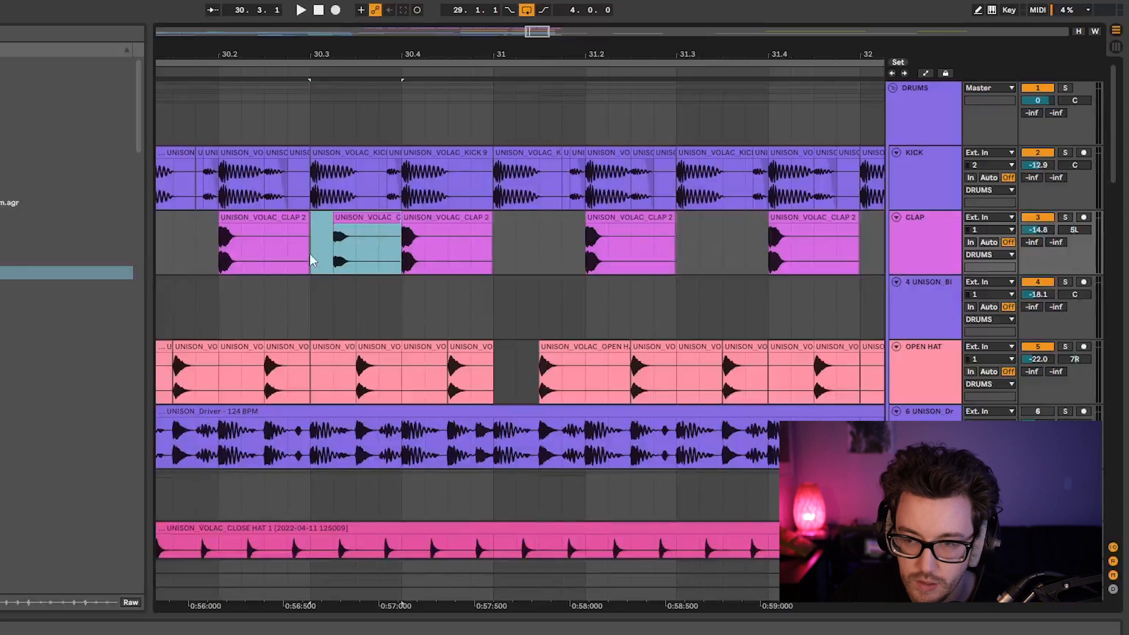
click(347, 238)
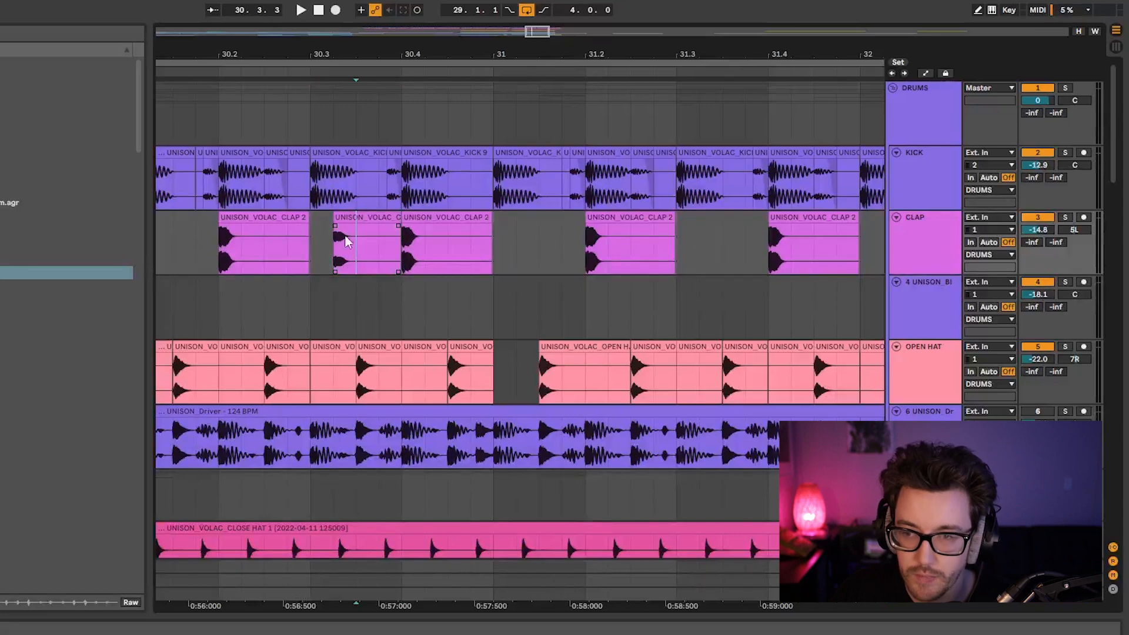
Copy a shortened version of the quiet CLAP clip to halfway between 30.4 and 31, and play from 30.3.
click(369, 221)
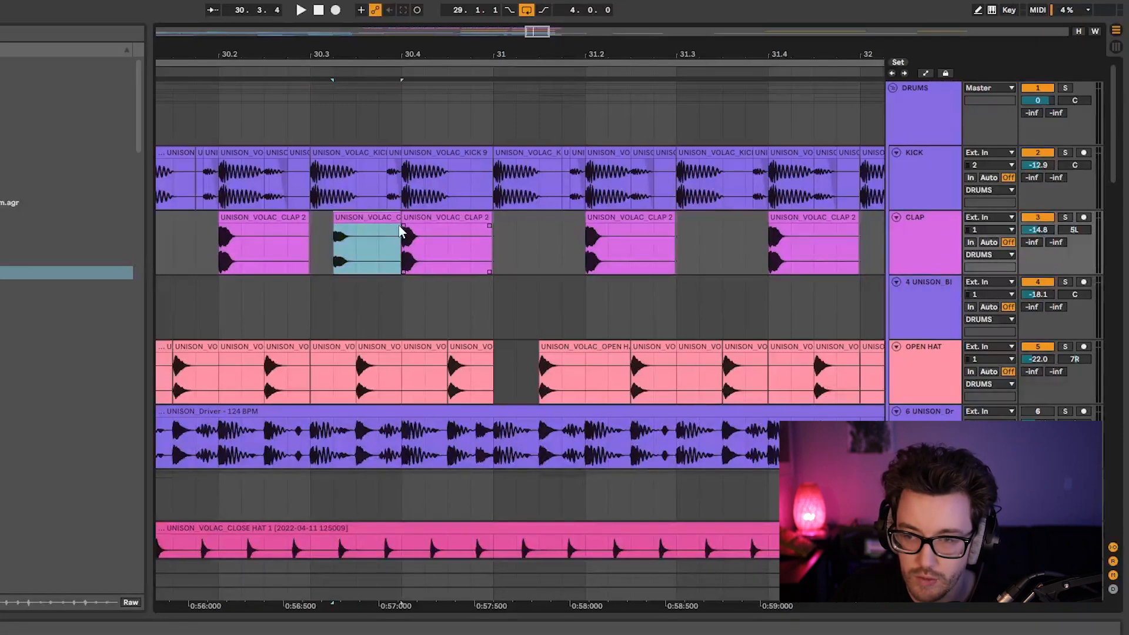
mouse_move(399, 219)
mouse_down()
mouse_move(379, 219)
mouse_move(469, 223)
mouse_up()
click(312, 248)
key(space)
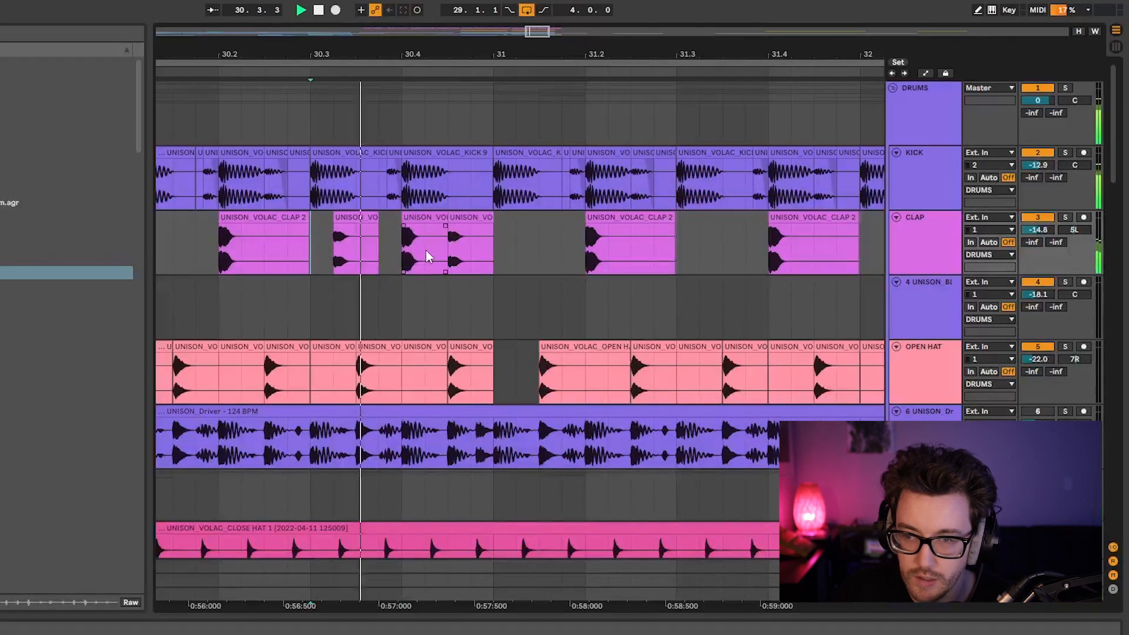
Move the copied quiet clap to a quarter beat before 31, playing from 30.3 to audition its placement.
click(465, 219)
key(space)
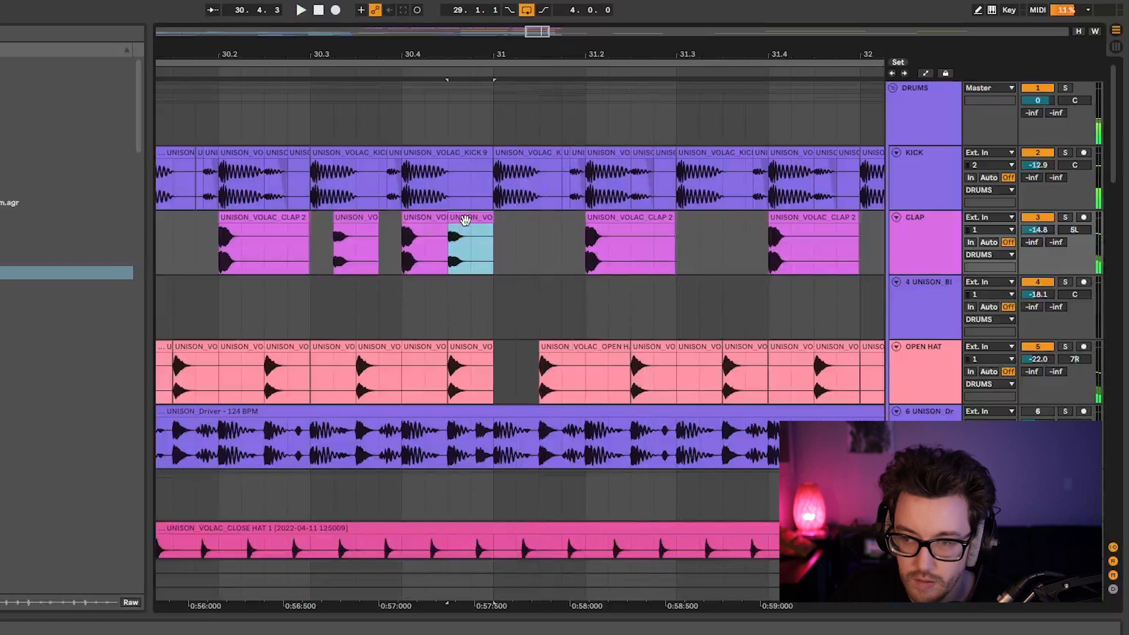
mouse_move(471, 221)
mouse_down()
mouse_move(448, 221)
mouse_move(499, 223)
mouse_move(484, 224)
mouse_up()
click(305, 242)
key(space)
key(space)
click(316, 260)
key(space)
click(504, 218)
key(space)
mouse_move(504, 219)
mouse_down()
mouse_move(481, 235)
mouse_move(486, 219)
mouse_move(496, 227)
mouse_move(462, 226)
mouse_move(482, 220)
mouse_up()
Examine the clap spacing between 30.3 and 31 by selecting that CLAP range and the copied quiet clap.
drag(476, 58, 408, 44)
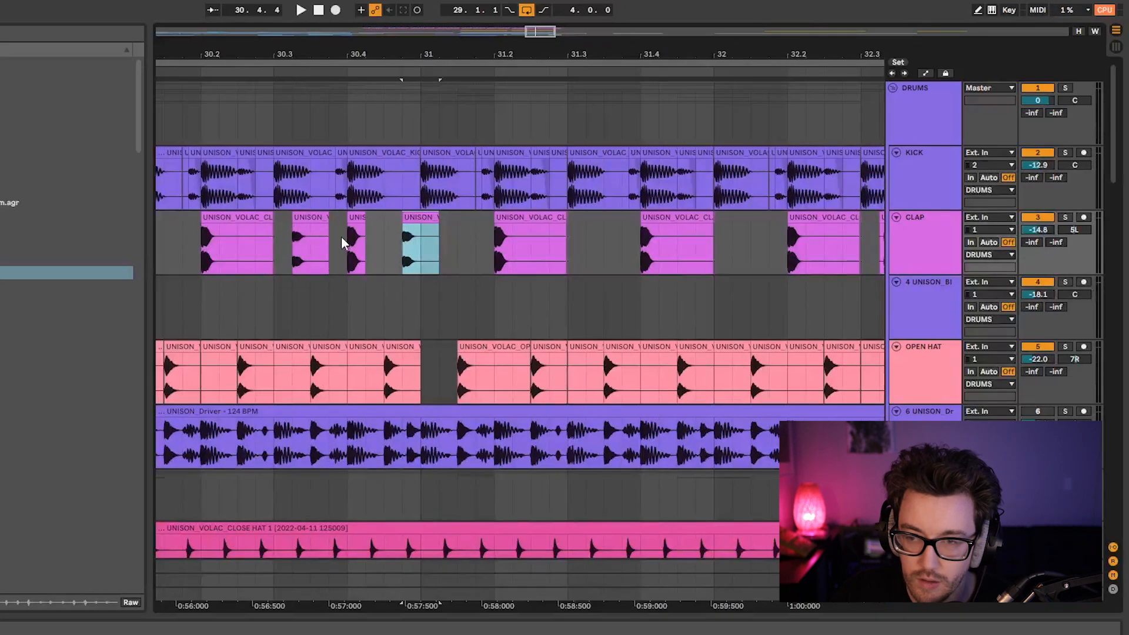
drag(280, 250, 418, 248)
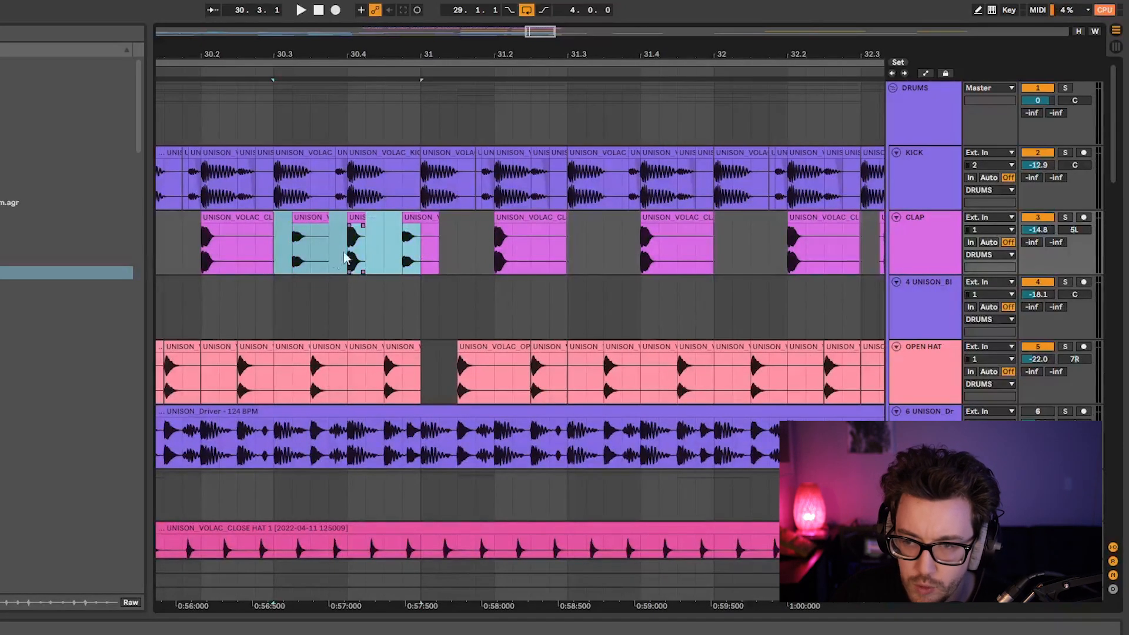
click(280, 245)
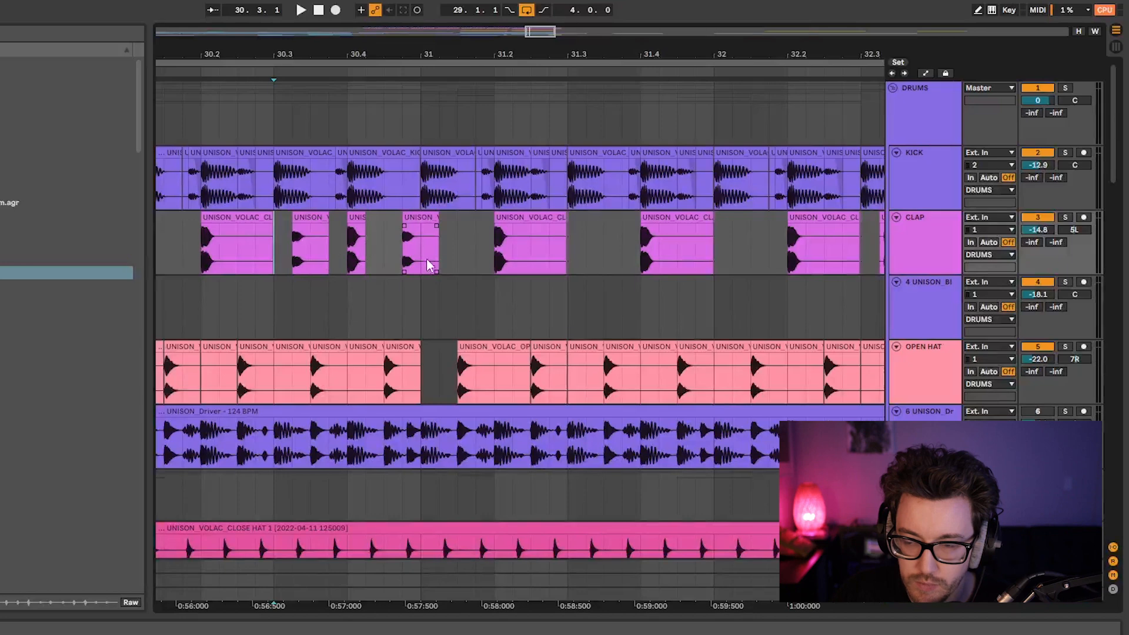
drag(388, 39, 394, 74)
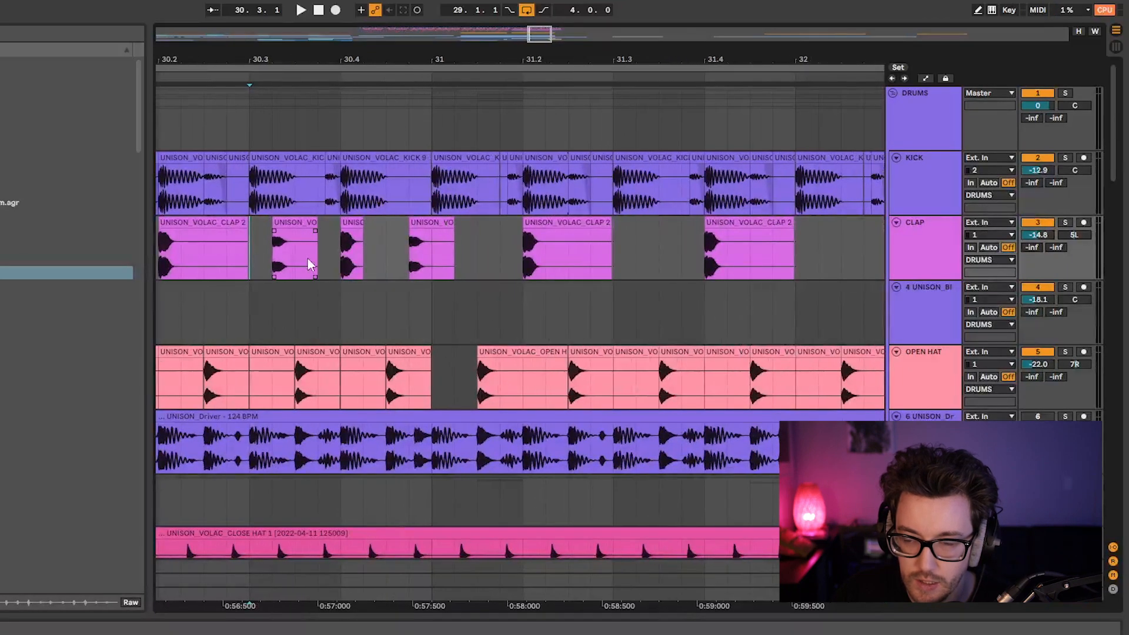
mouse_move(426, 222)
mouse_down()
mouse_move(414, 226)
mouse_move(444, 226)
mouse_up()
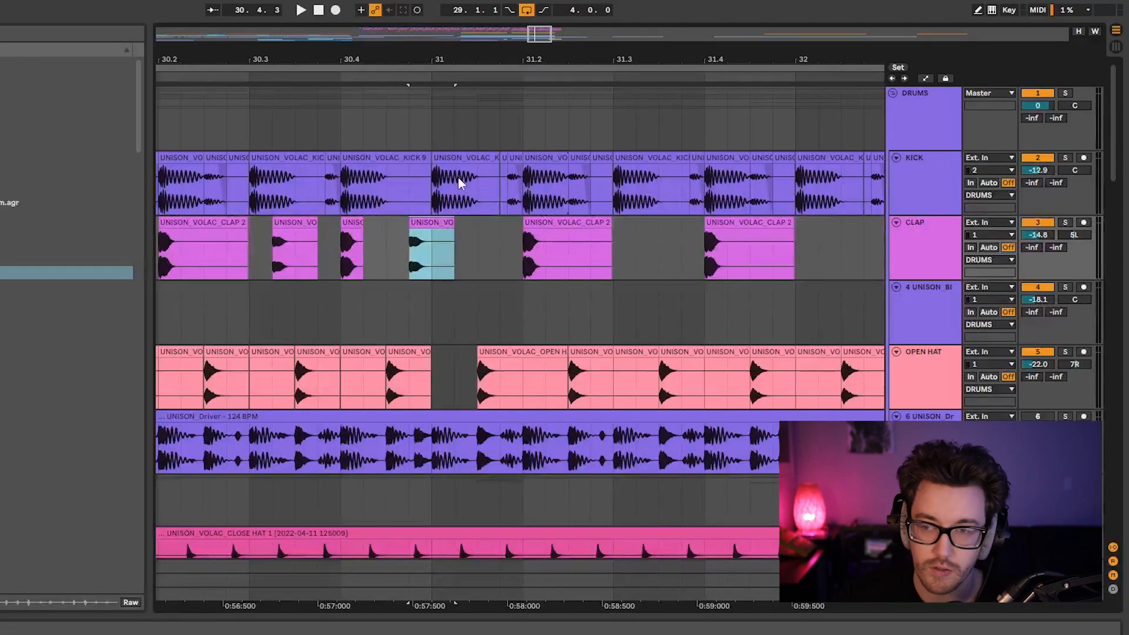
Move the copied quiet clap earlier, to the triplet position one third of a beat after 30.4.
drag(397, 56, 507, 85)
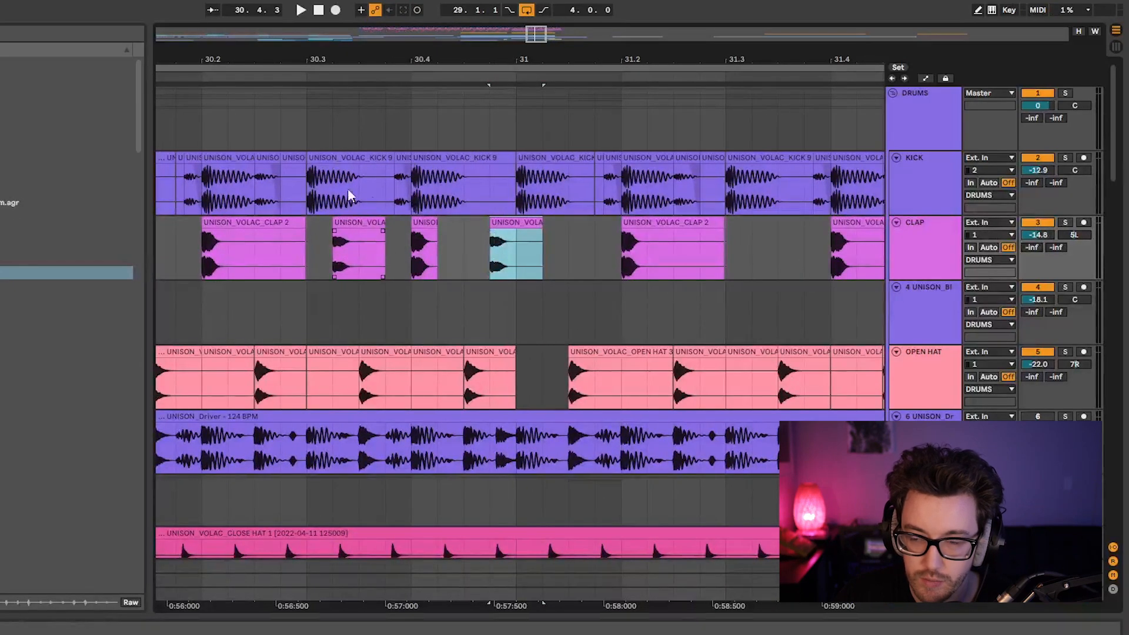
drag(445, 66, 375, 116)
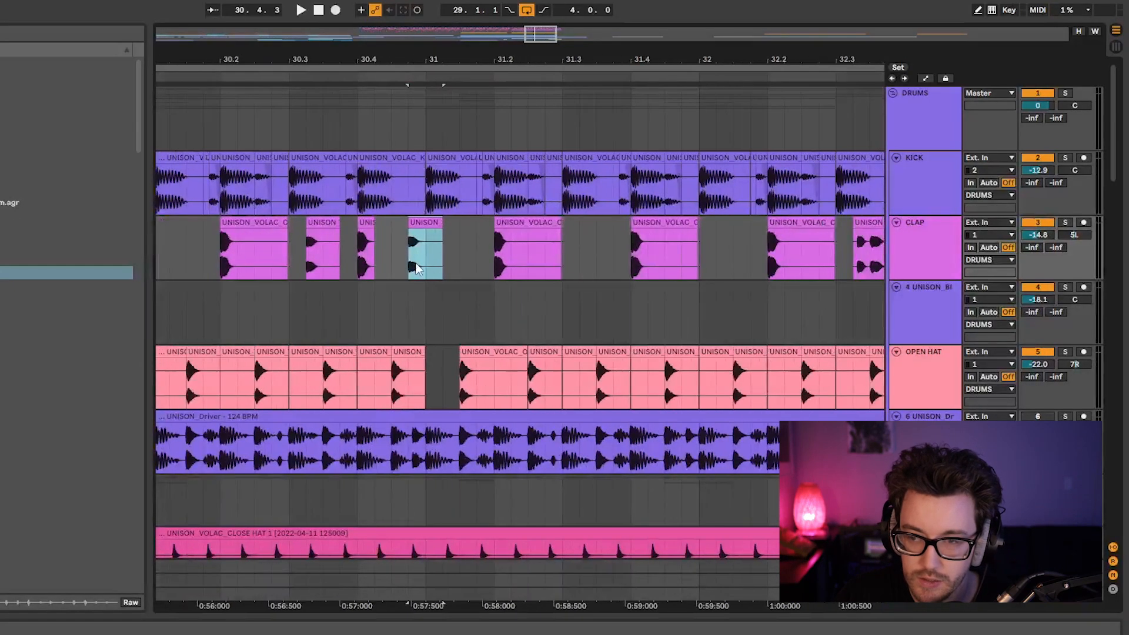
mouse_move(418, 58)
mouse_down()
mouse_move(419, 82)
mouse_move(418, 57)
mouse_up()
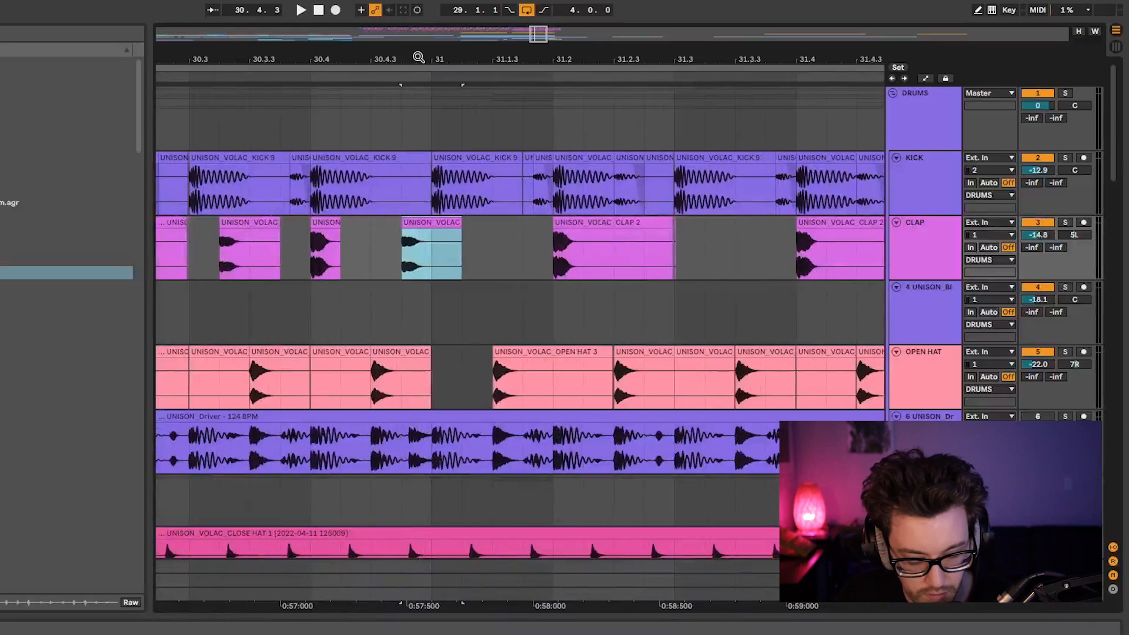
drag(424, 224, 351, 243)
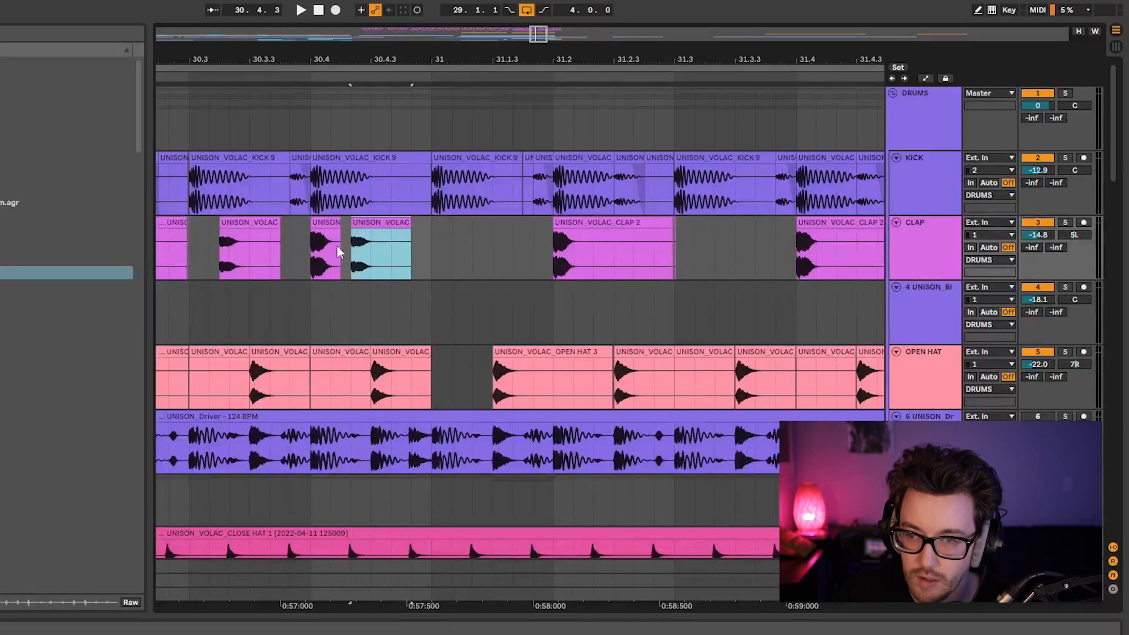
Play the arrangement repeatedly from 30.3 to hear the quiet claps on either side of the main clap at 30.4.
click(200, 259)
key(space)
click(195, 262)
key(space)
key(space)
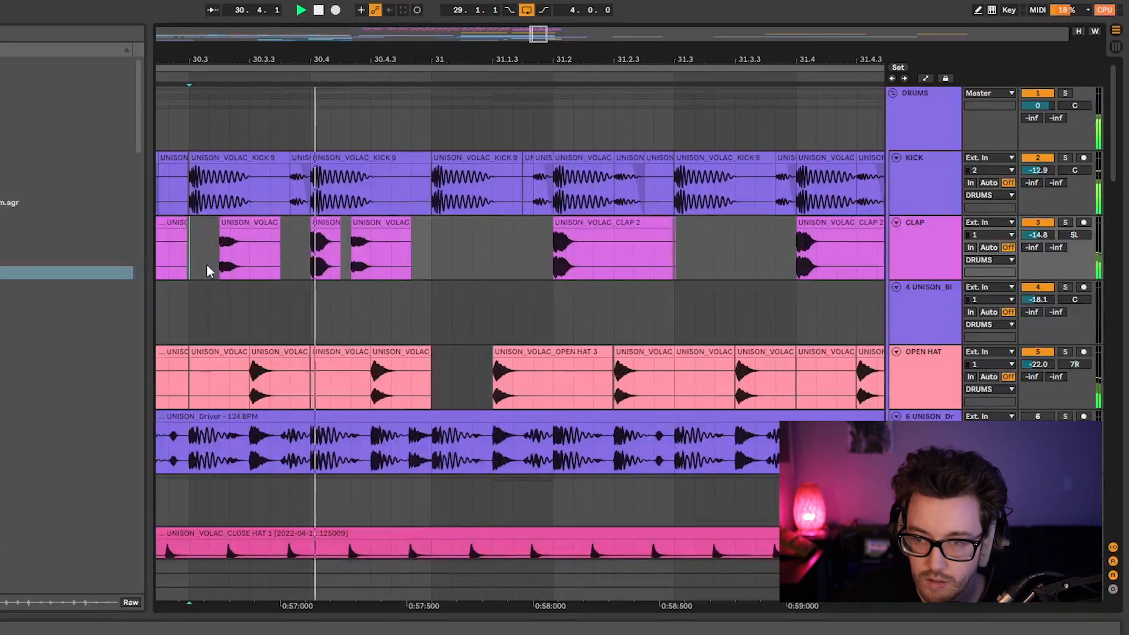
key(space)
drag(345, 58, 277, 32)
scroll(494, 329, right, 5)
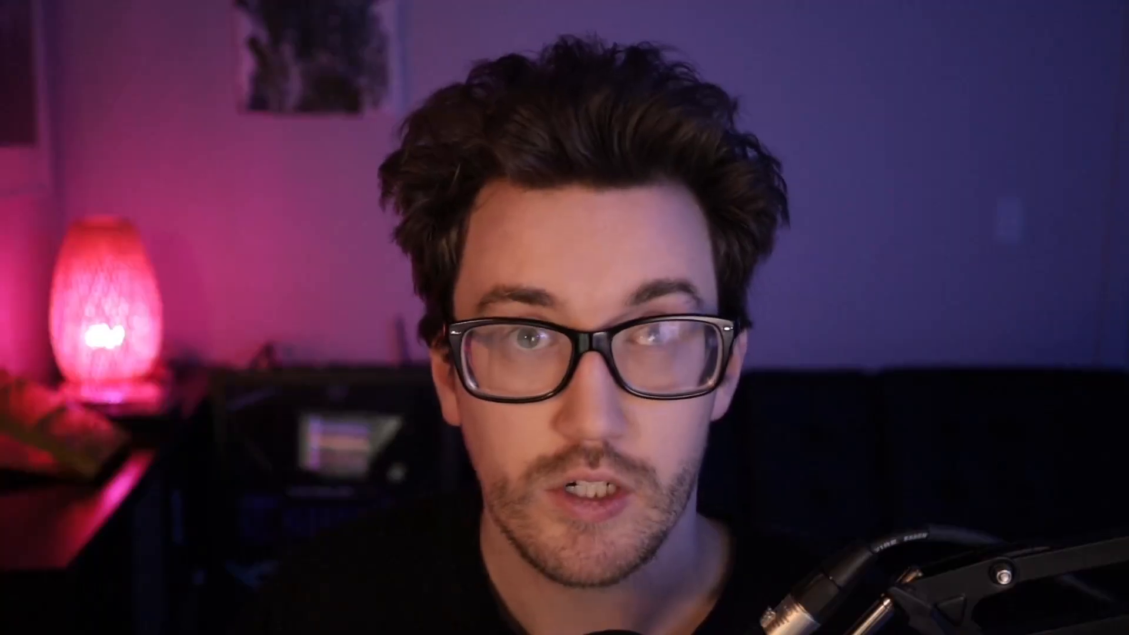
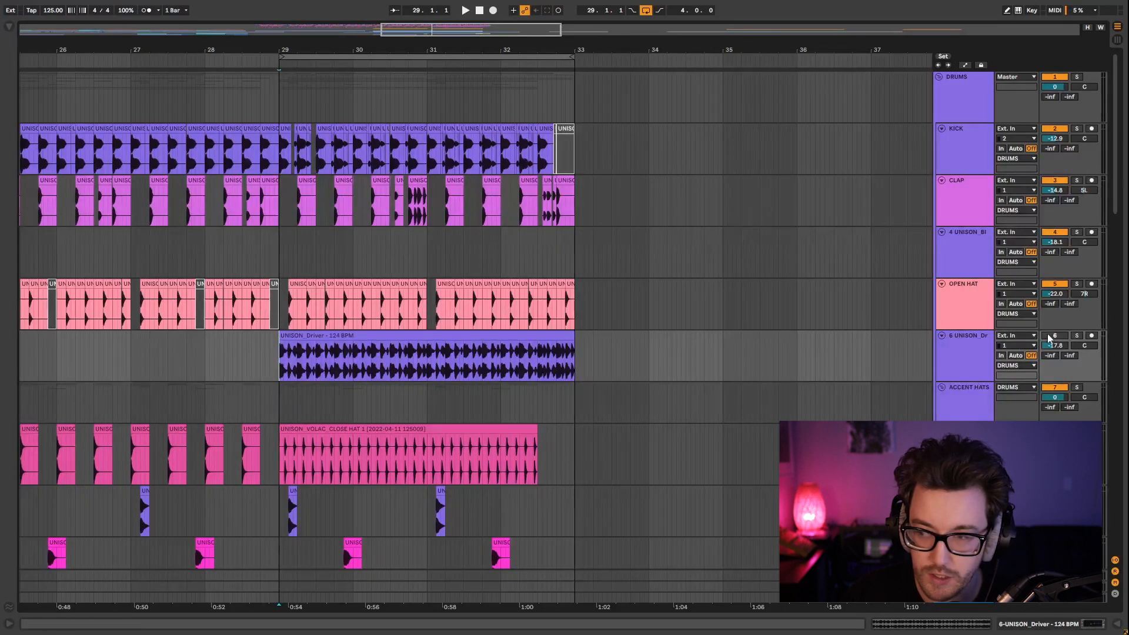
Activate and solo the UNISON_Driver loop track, playing it from bar 29 with its EQ Eight bypassed.
click(421, 359)
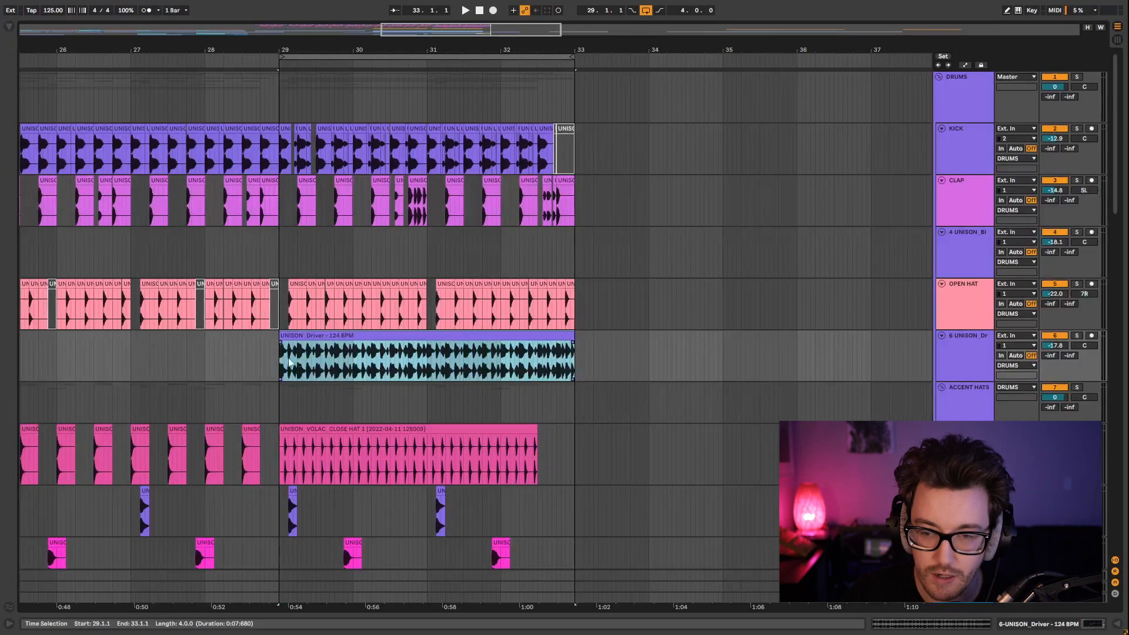
click(1078, 336)
click(1026, 624)
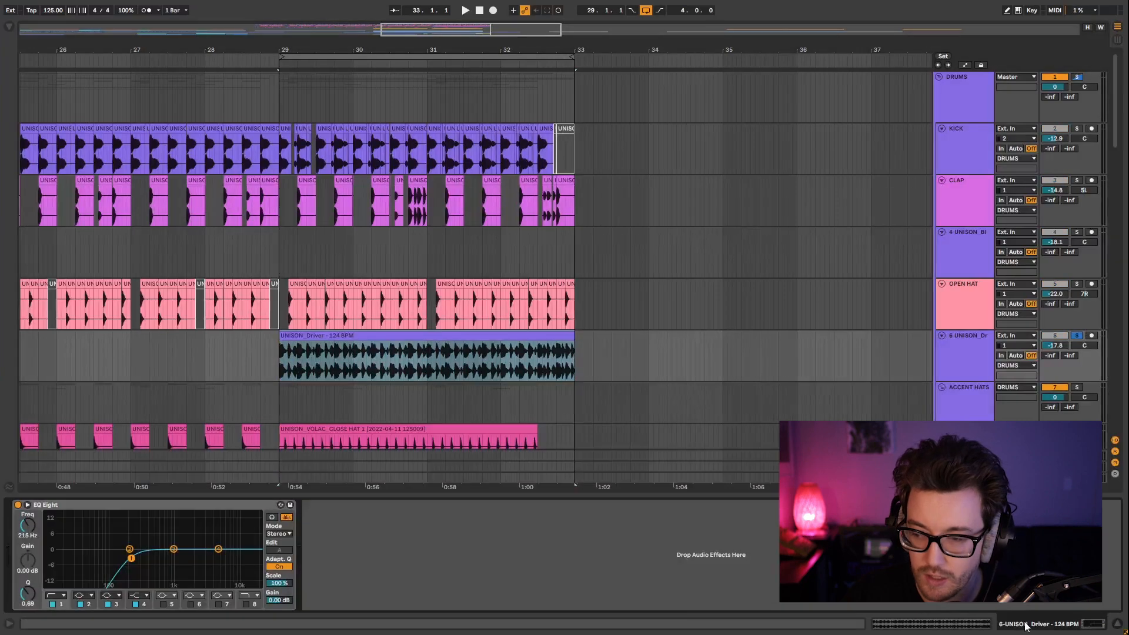
click(18, 505)
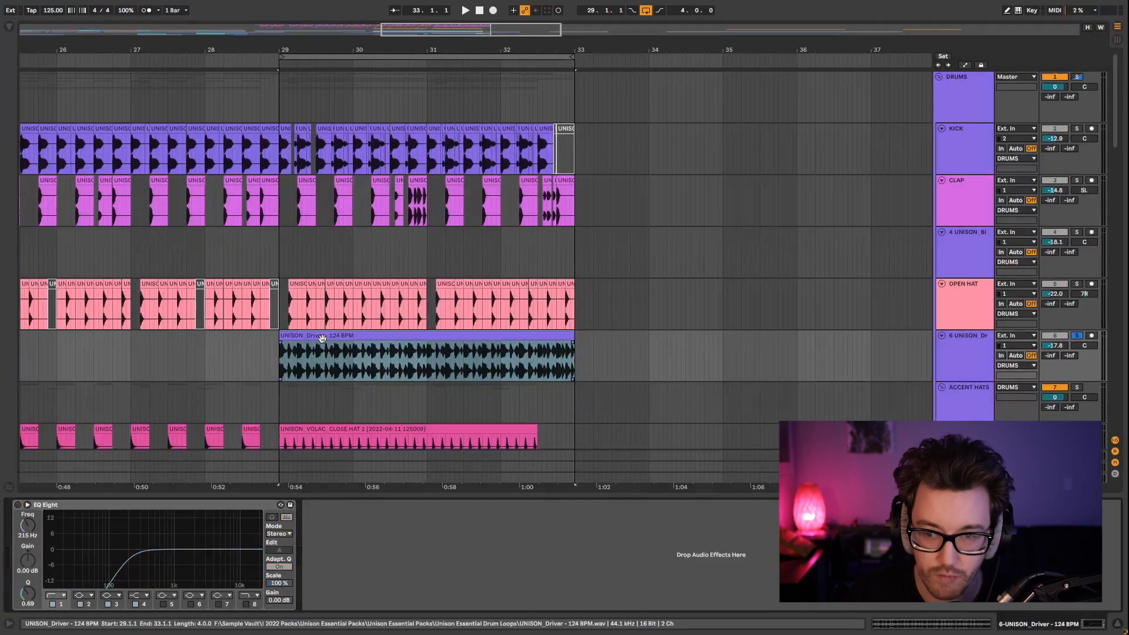
click(396, 336)
key(space)
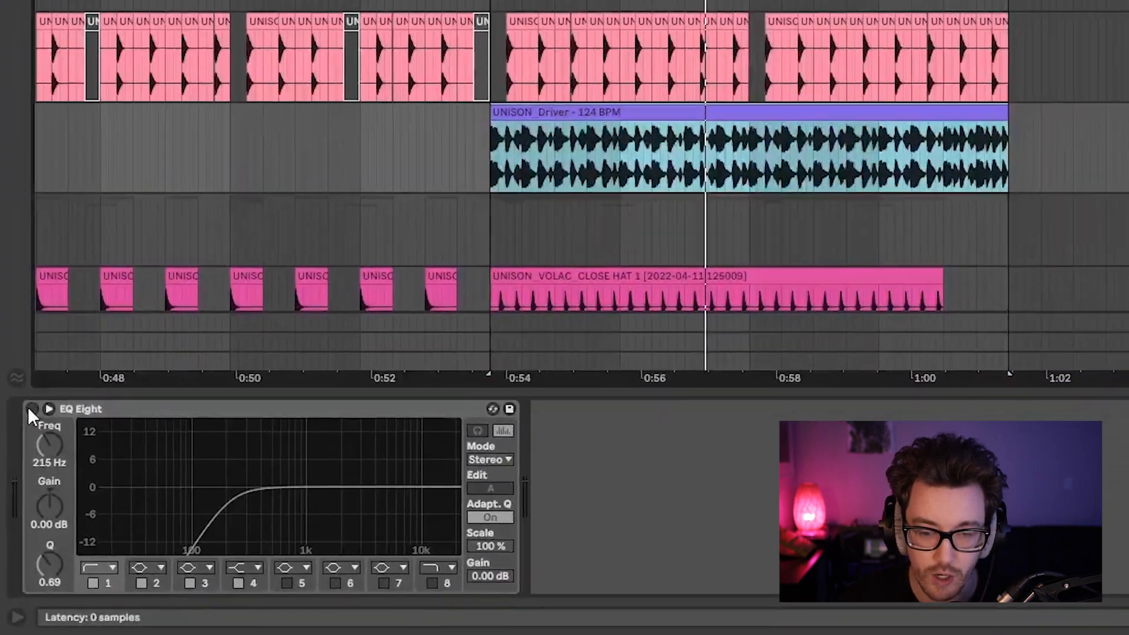
Re-enable the Driver track's EQ Eight and raise its low cut to 297 Hz with Q 0.75 while auditioning the loop.
click(31, 408)
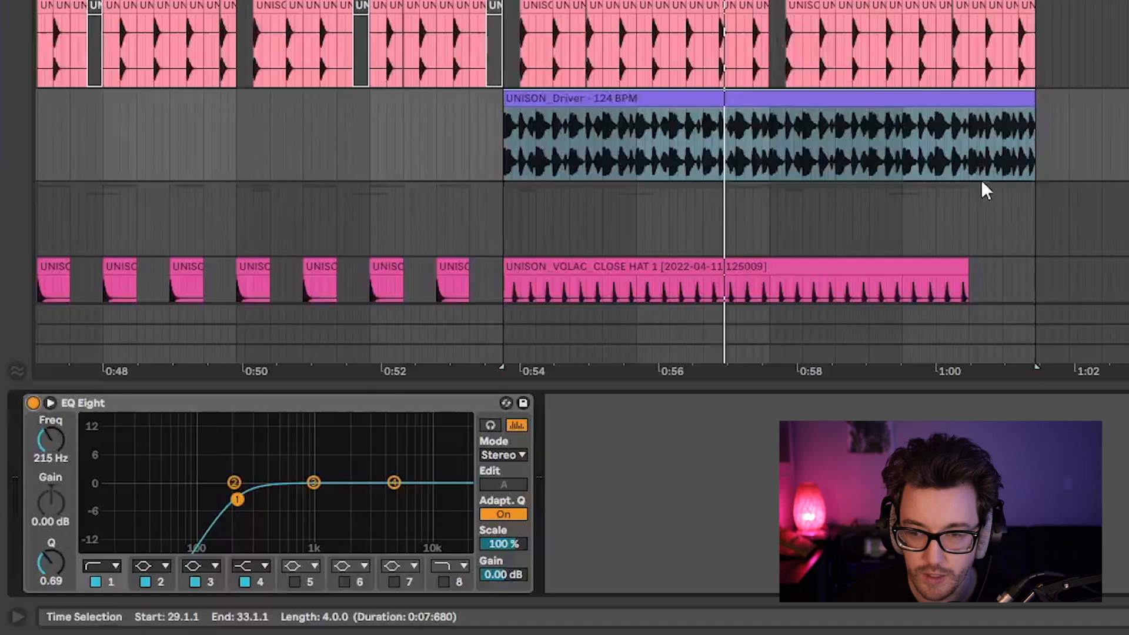
key(space)
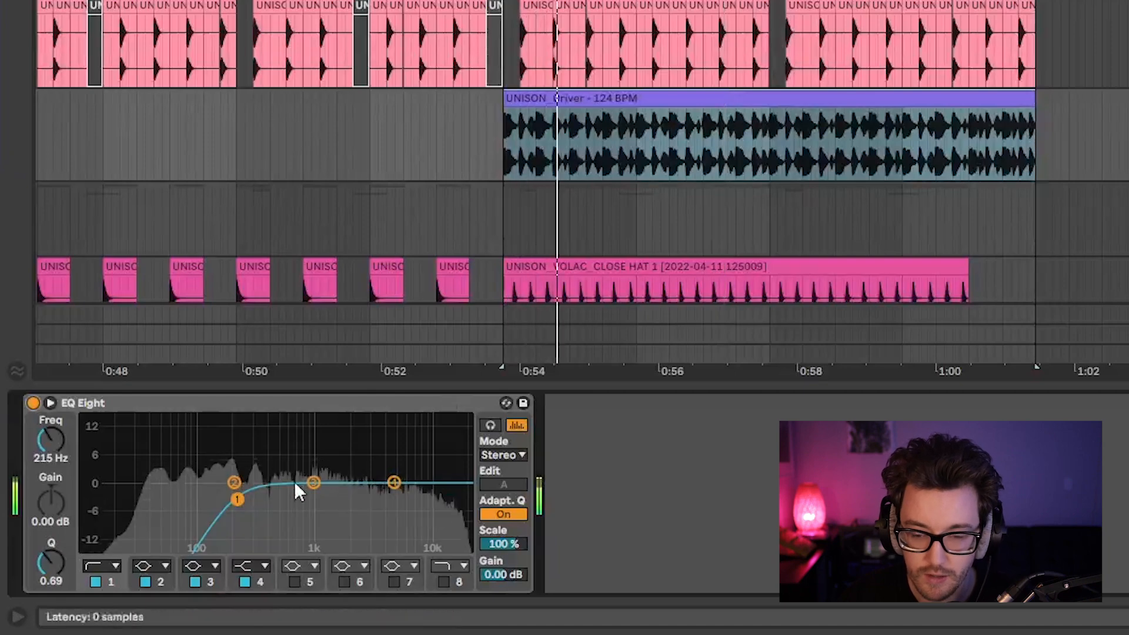
key(space)
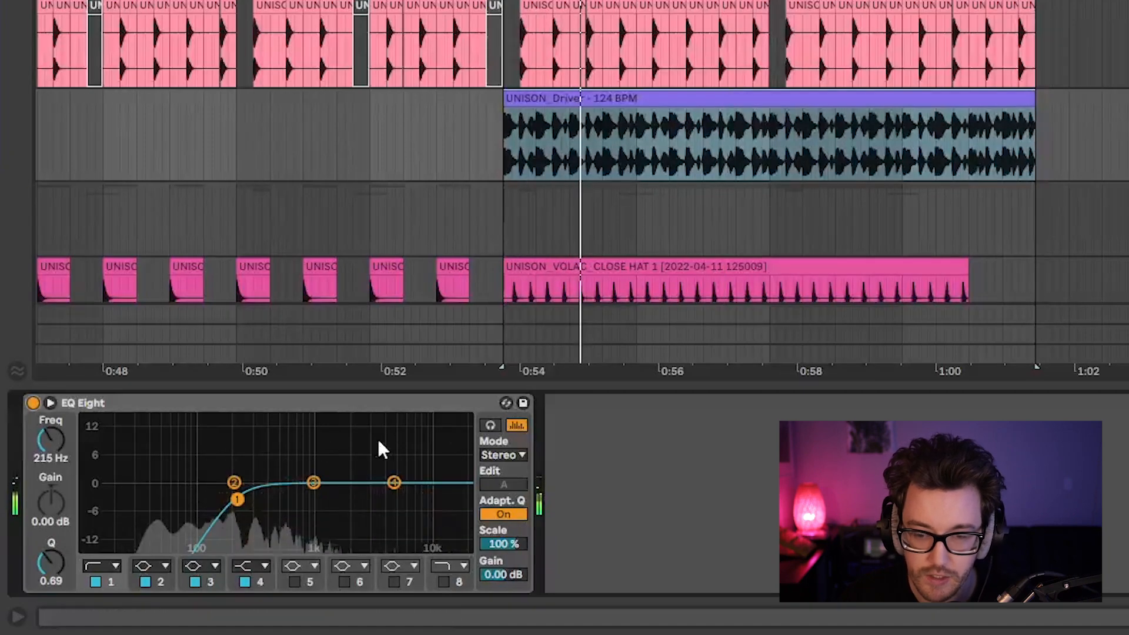
drag(238, 499, 253, 497)
Inspect the percussion and closed-hat MIDI tracks below, and play the filtered Driver loop from bar 29.
scroll(832, 83, down, 10)
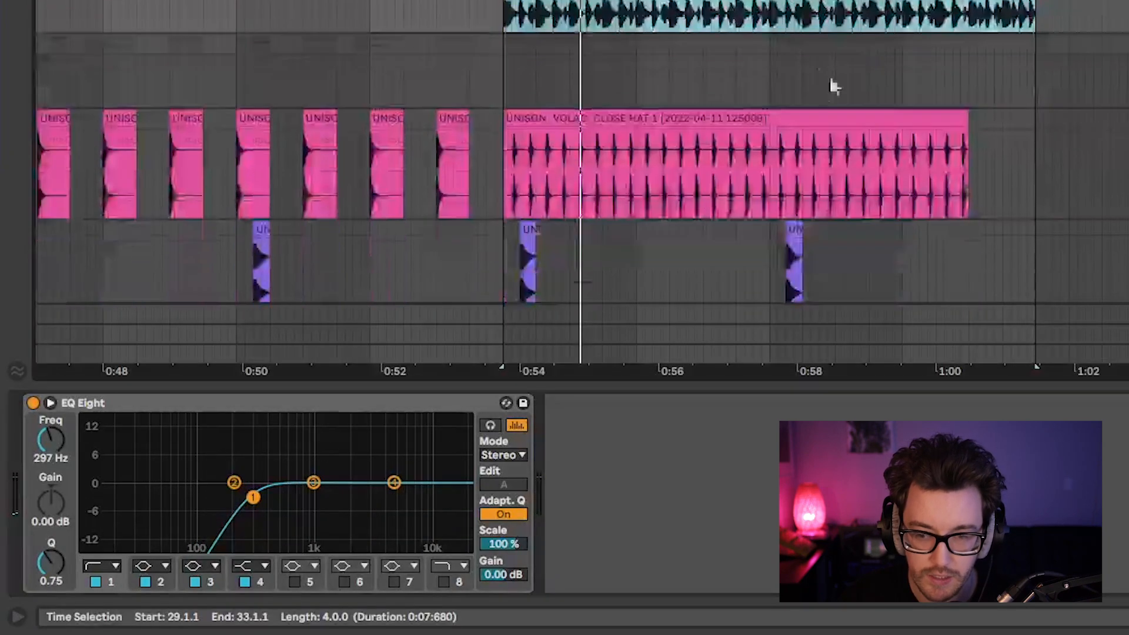
scroll(555, 185, down, 2)
click(540, 79)
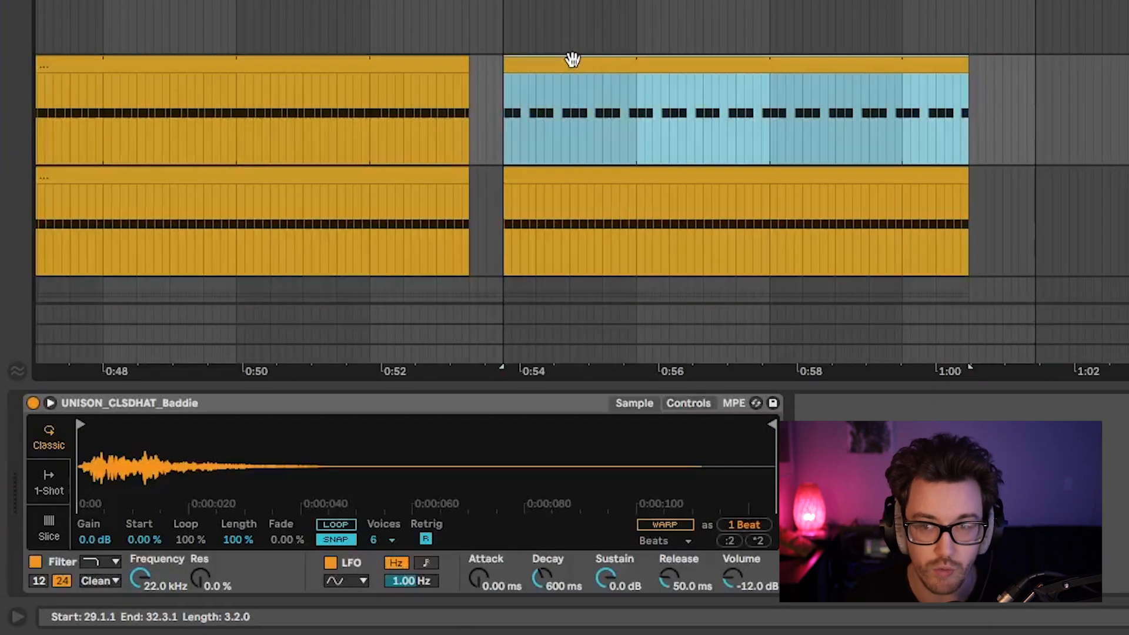
scroll(573, 59, up, 10)
click(573, 2)
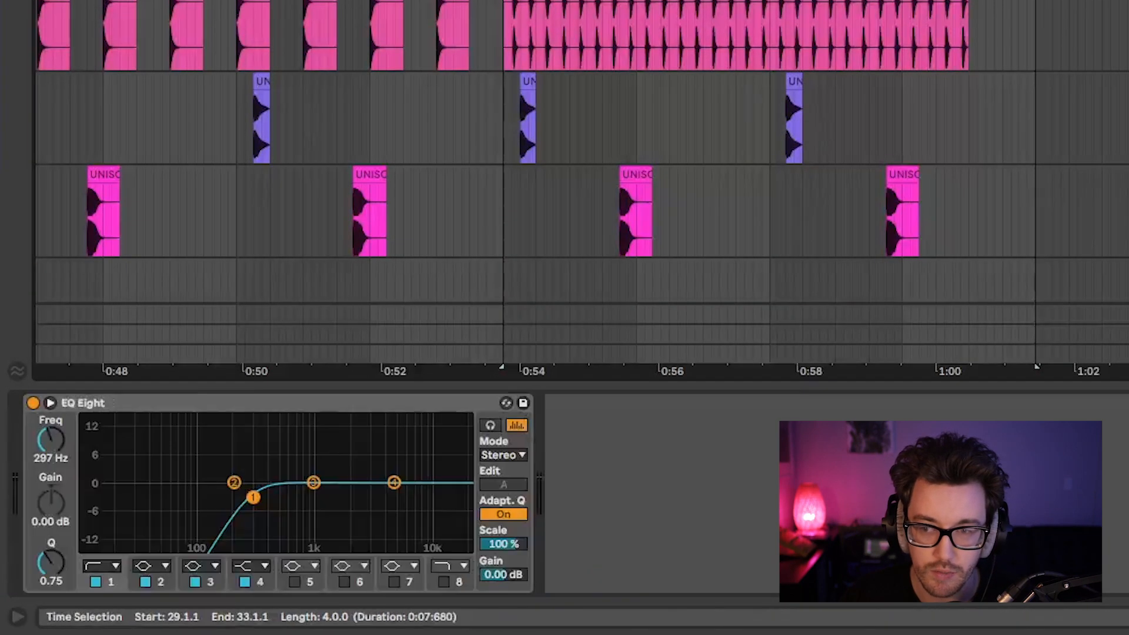
key(space)
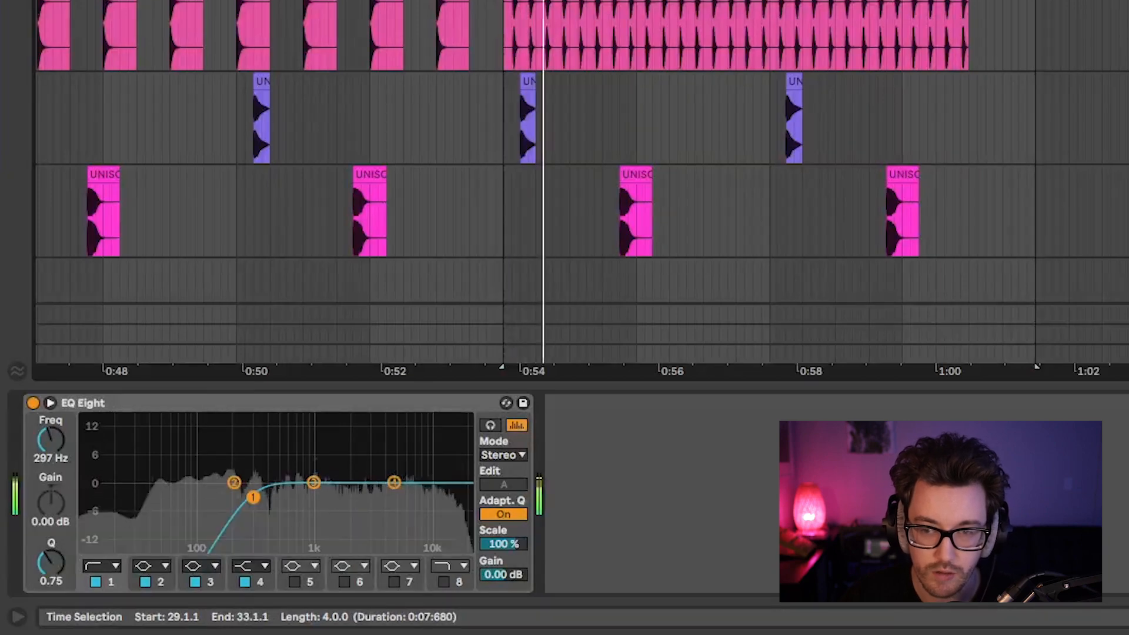
key(space)
scroll(810, 20, up, 3)
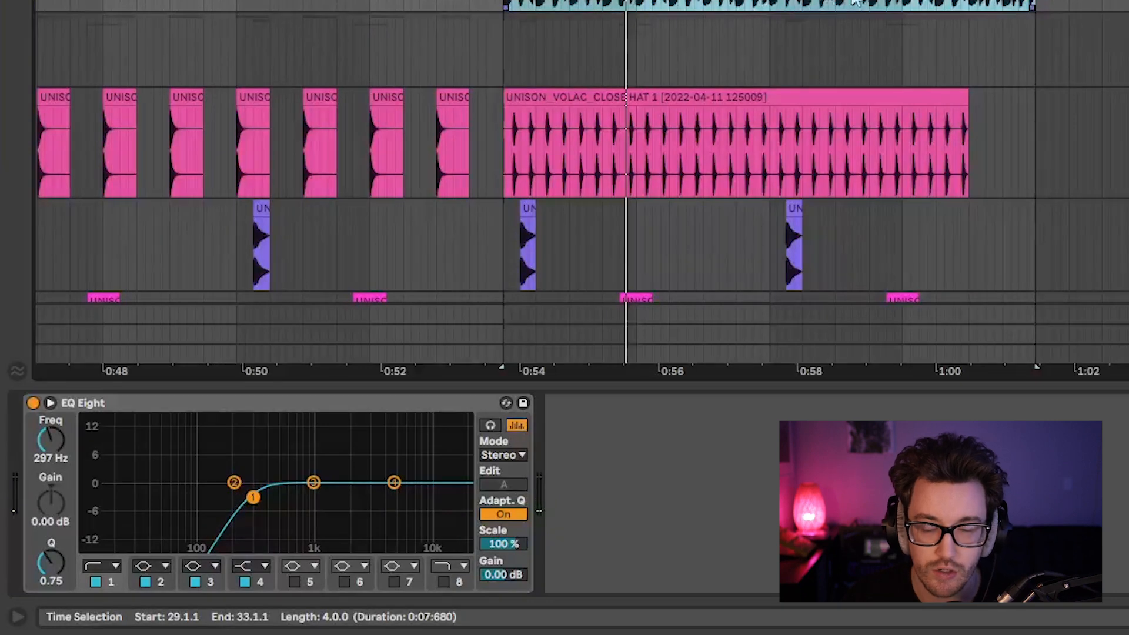
scroll(882, 12, up, 2)
scroll(900, 29, up, 3)
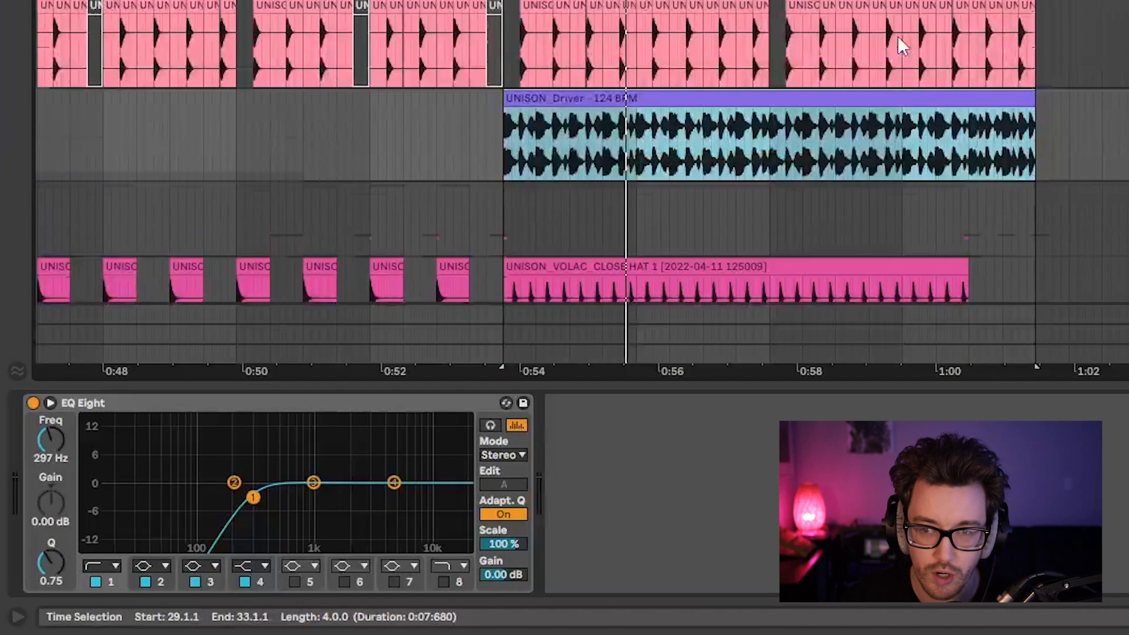
Examine the Driver loop's first beat from 29.1 to 29.2 and play the arrangement from 29.1.1.
click(503, 147)
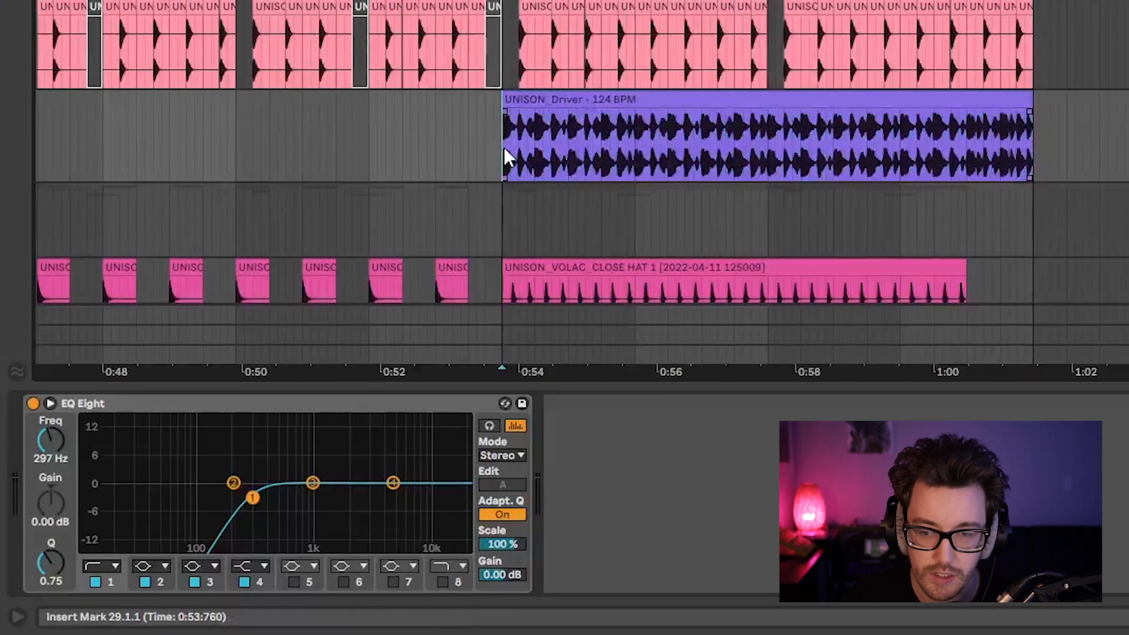
drag(503, 147, 537, 147)
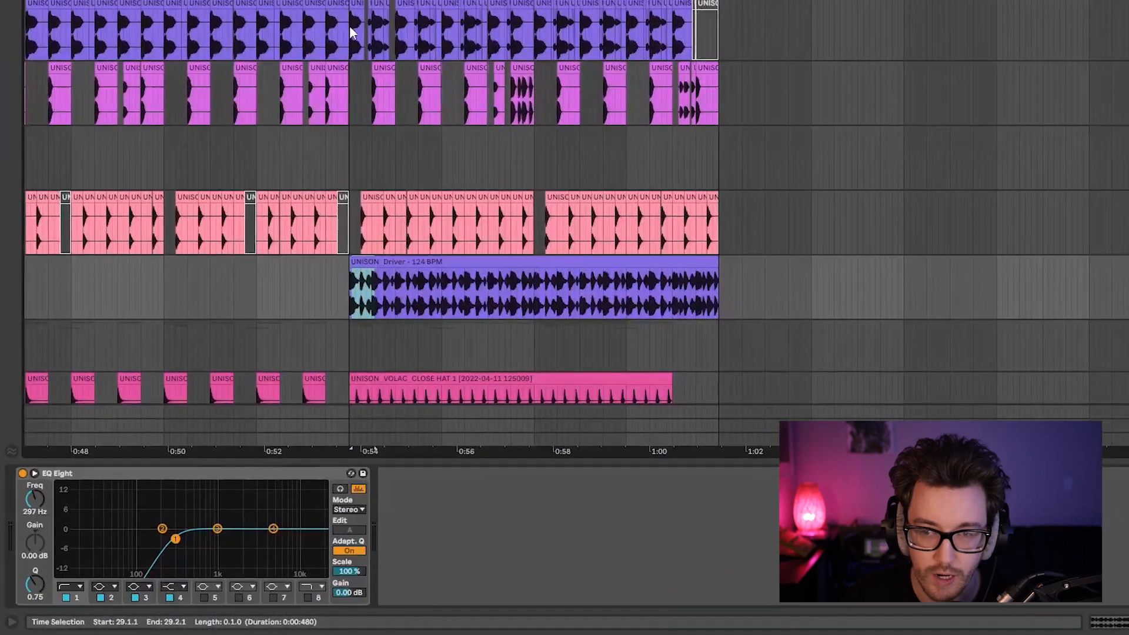
click(351, 25)
key(space)
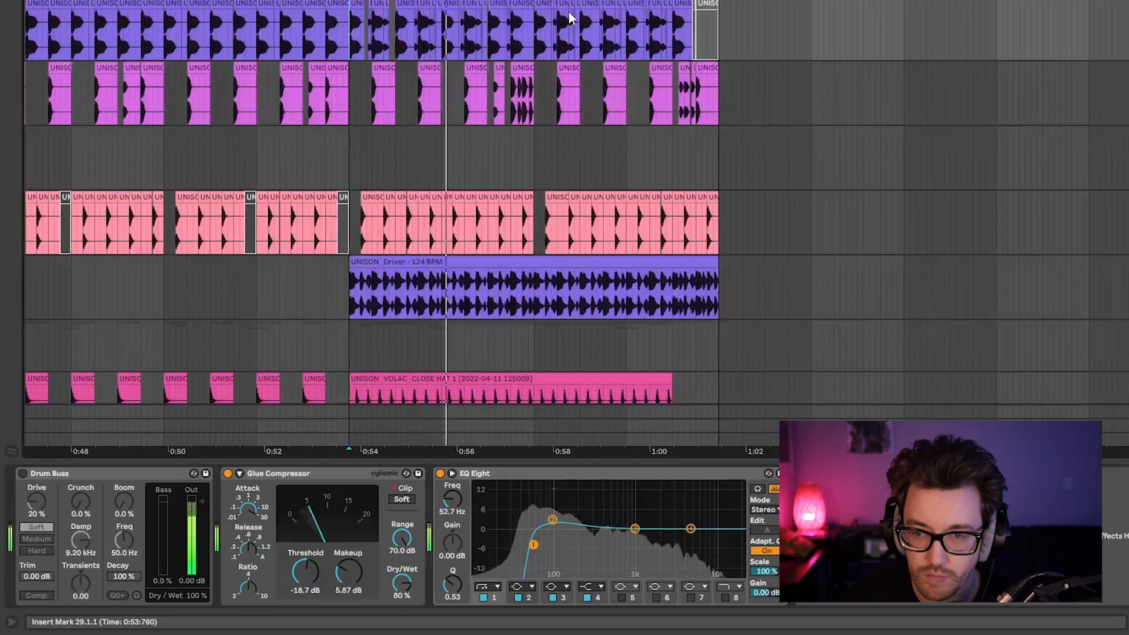
key(space)
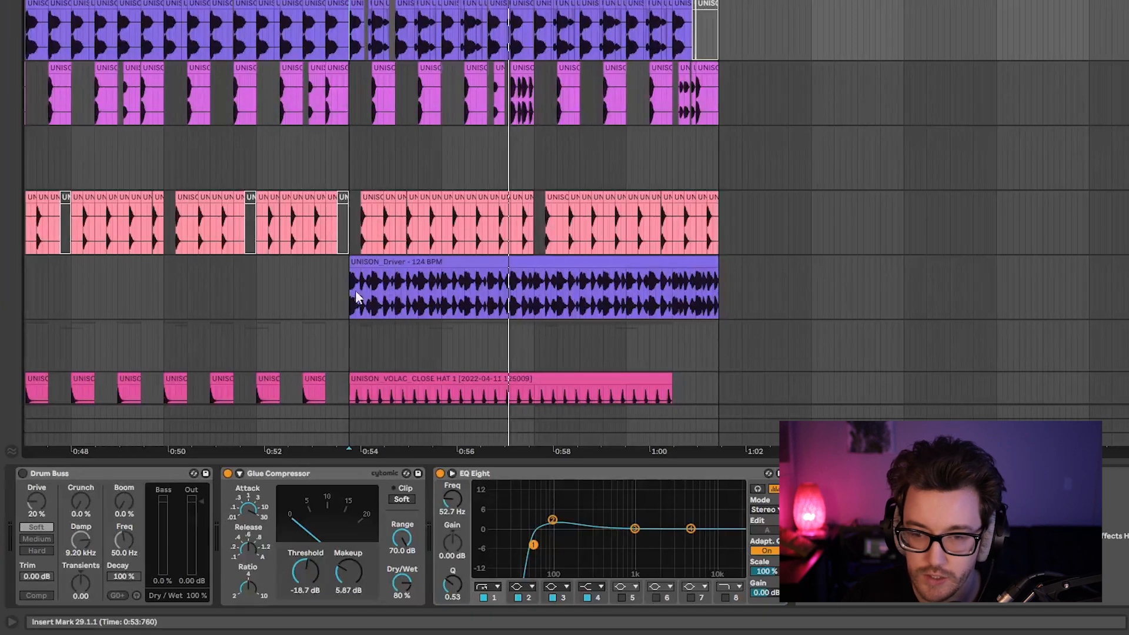
Set the Driver loop's EQ low cut to 196 Hz and its high shelf to -11.3 dB at 742 Hz, auditioning the result.
click(361, 261)
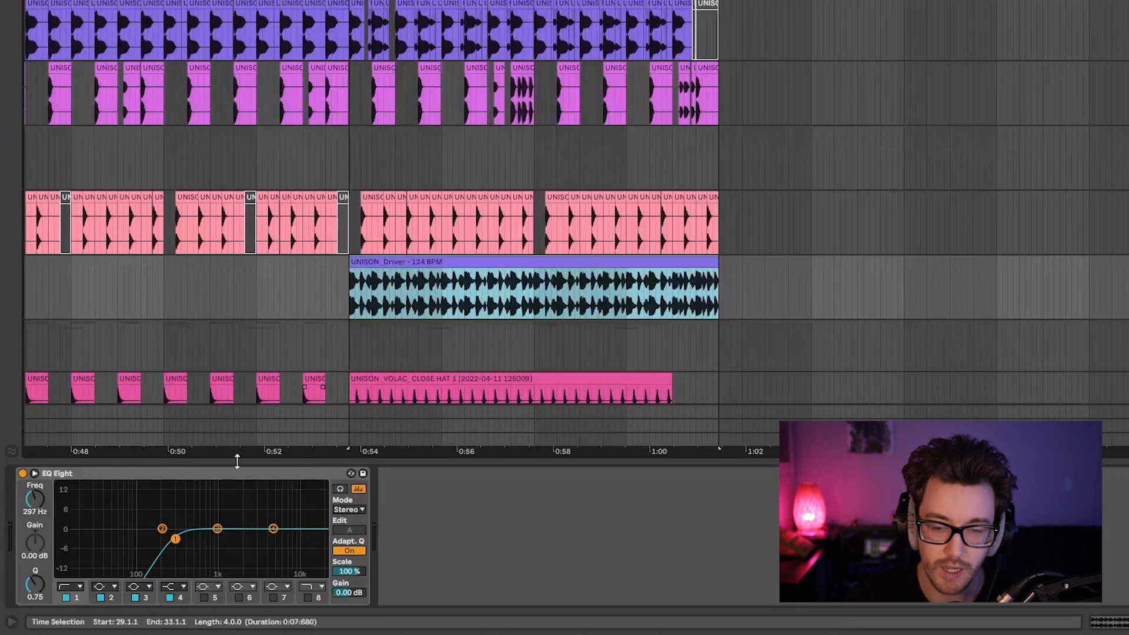
drag(175, 538, 155, 537)
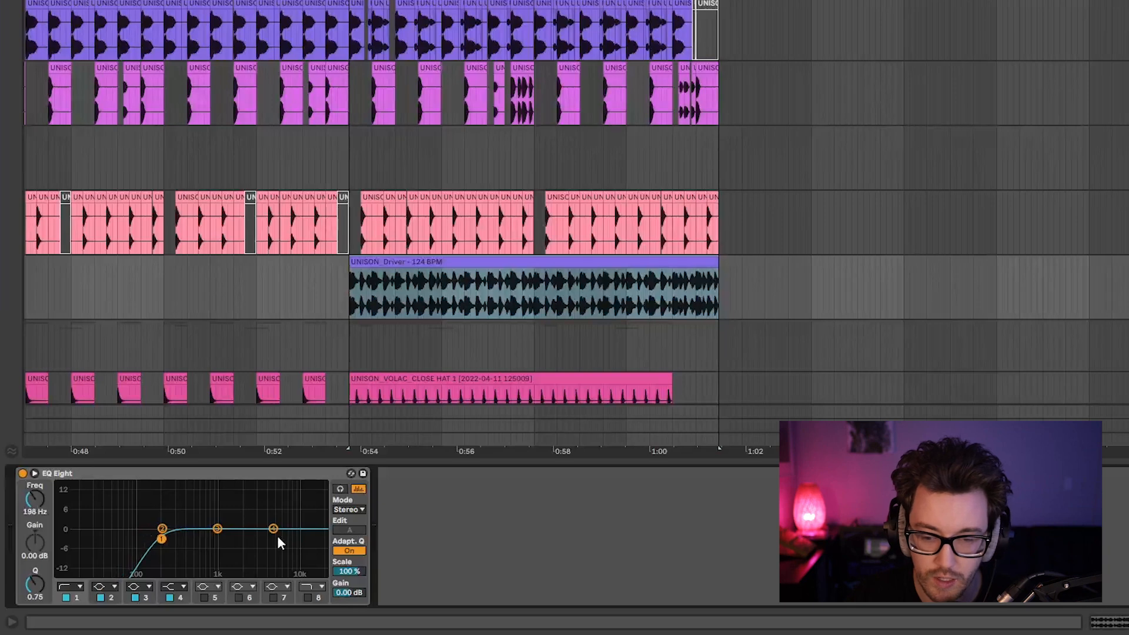
drag(273, 532, 207, 562)
click(402, 292)
key(space)
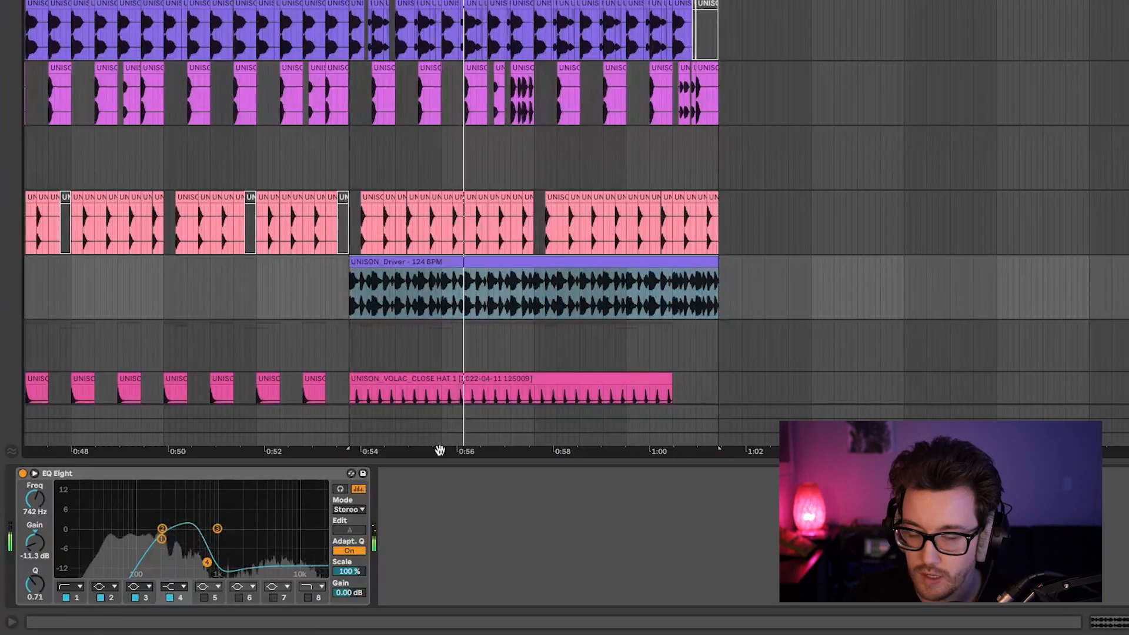
Change the Driver EQ's high shelf to a slight boost above 1 kHz and set the low cut to 225 Hz with Q 0.82.
drag(208, 563, 234, 553)
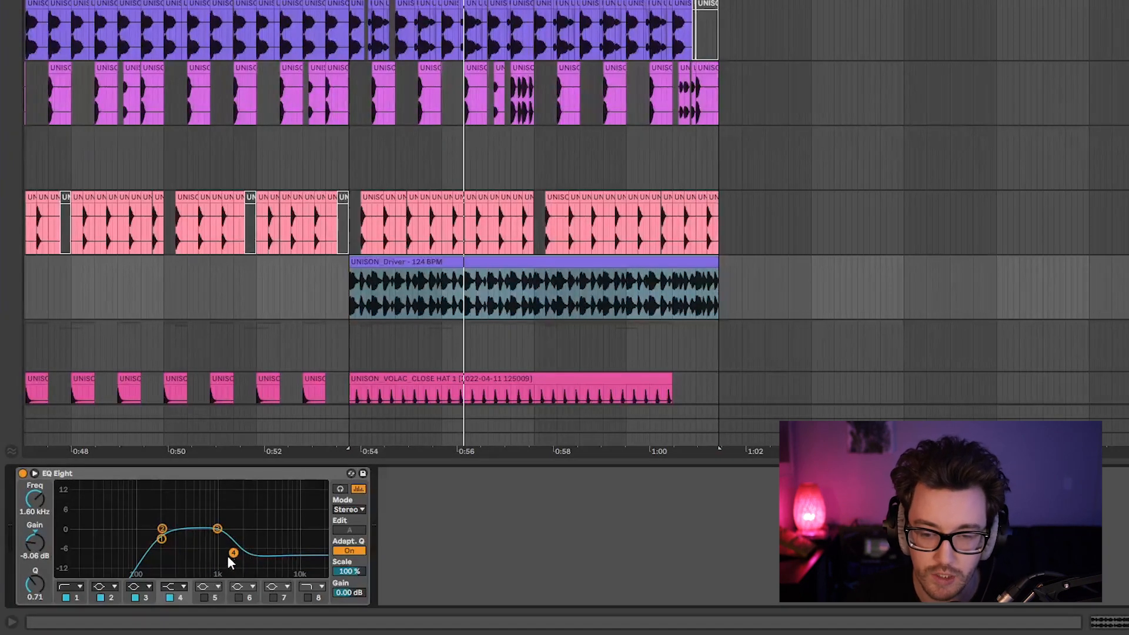
drag(228, 558, 257, 523)
drag(156, 542, 164, 537)
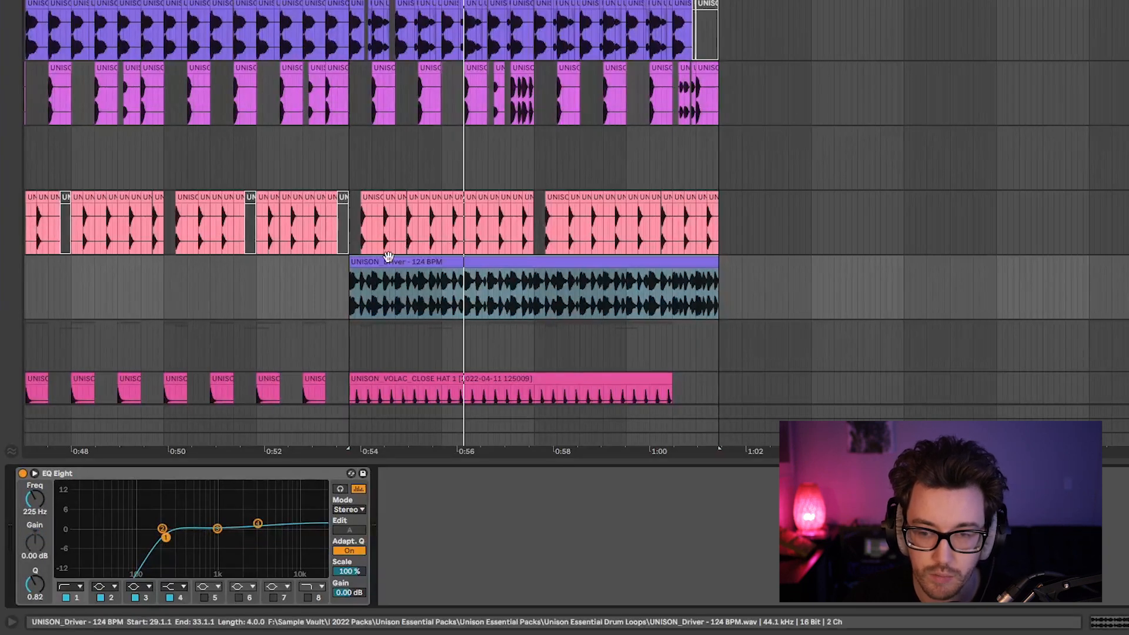
Delete the Driver loop's kick slices from 29.1.1 to 29.1.3 and from 29.2.1 to 29.2.3.
click(355, 312)
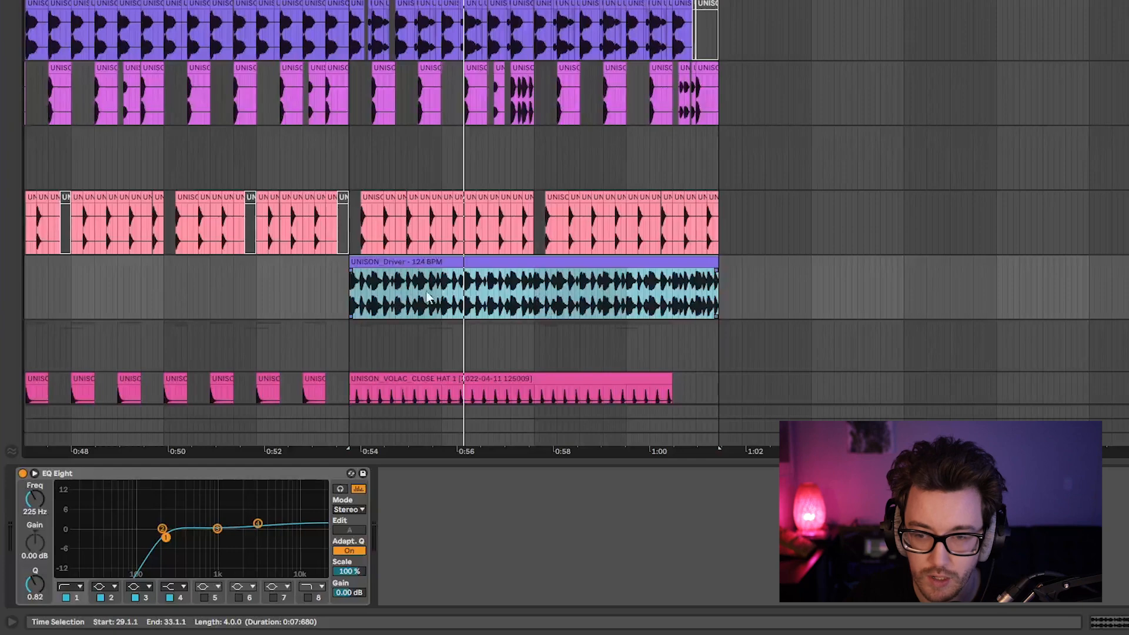
scroll(357, 324, up, 5)
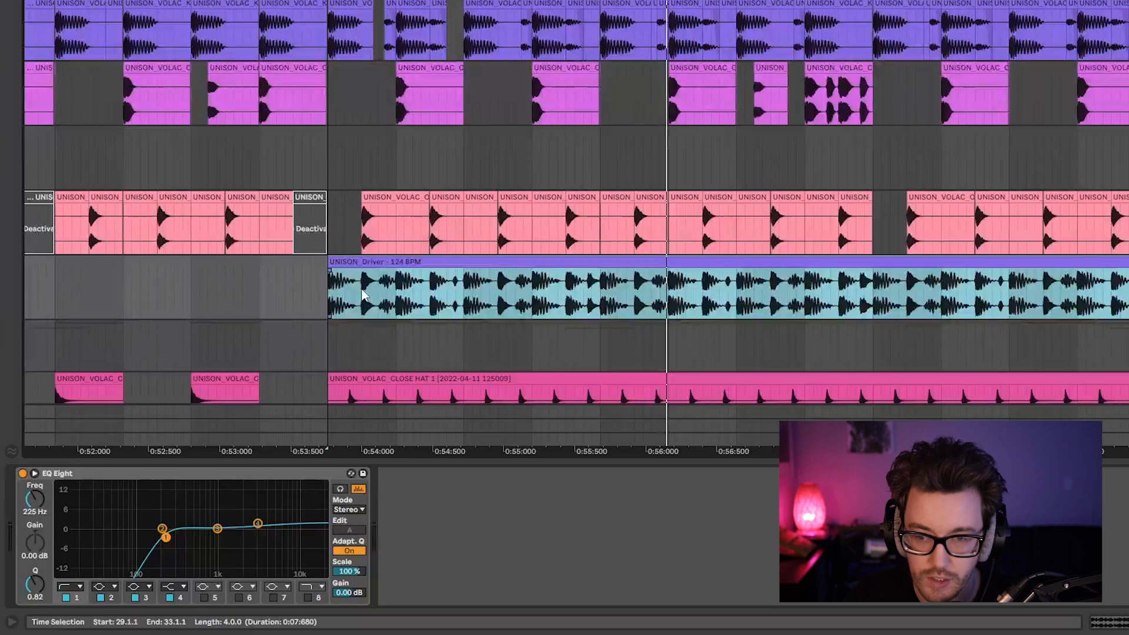
drag(362, 296, 431, 285)
key(Delete)
key(Delete)
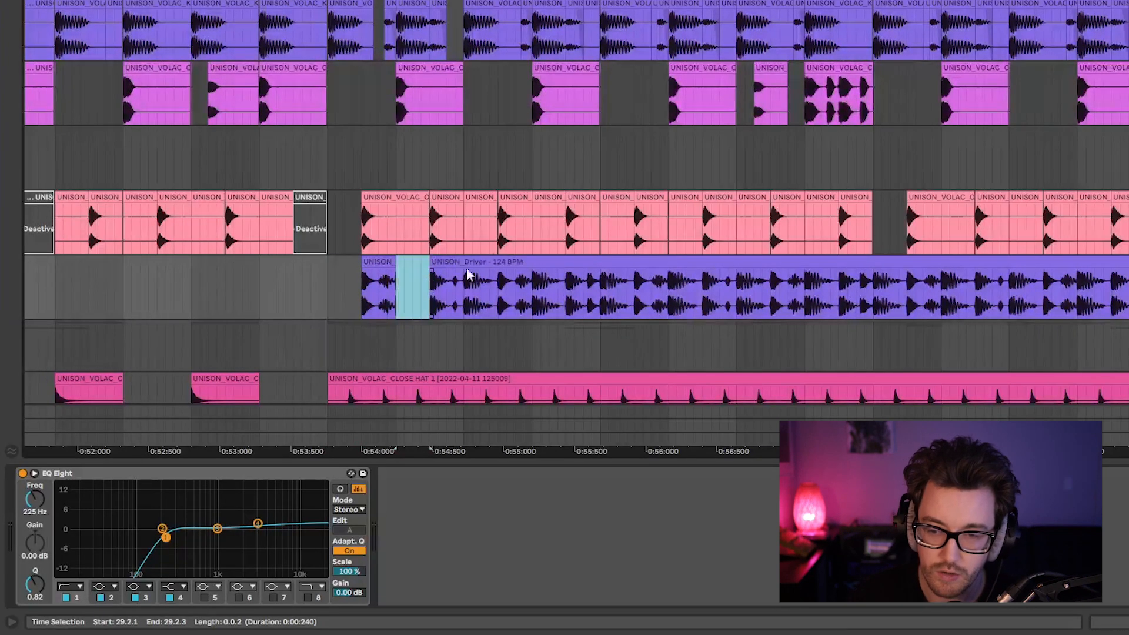
Delete the Driver loop's kick slice from 29.3.1 to 29.3.3 and play the arrangement from 29.1.1.
click(467, 287)
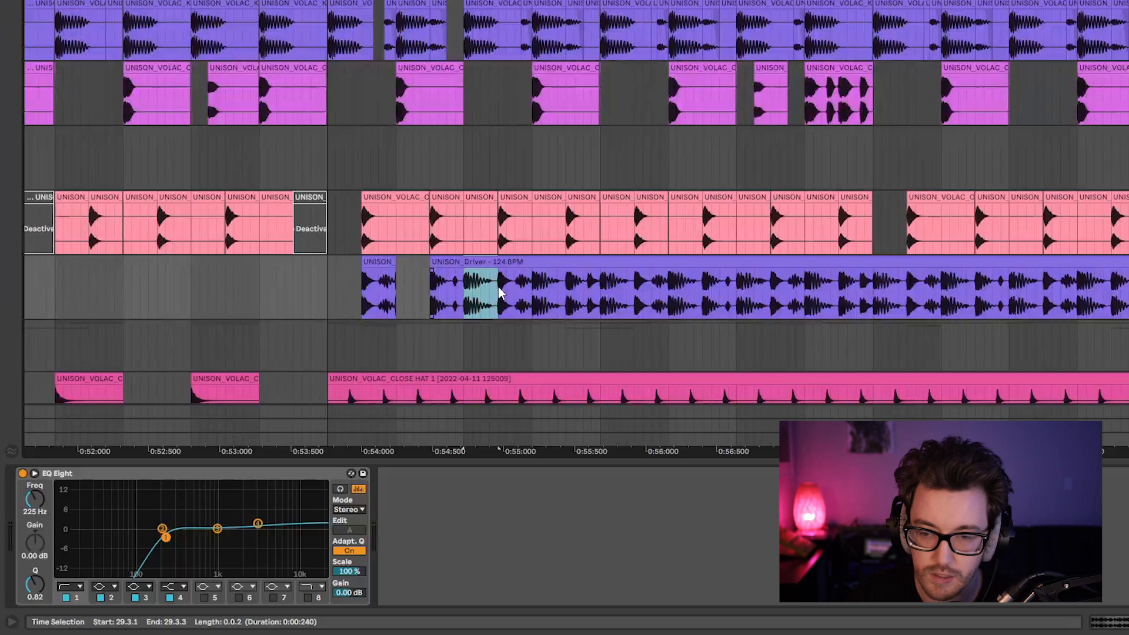
key(Delete)
click(327, 287)
key(space)
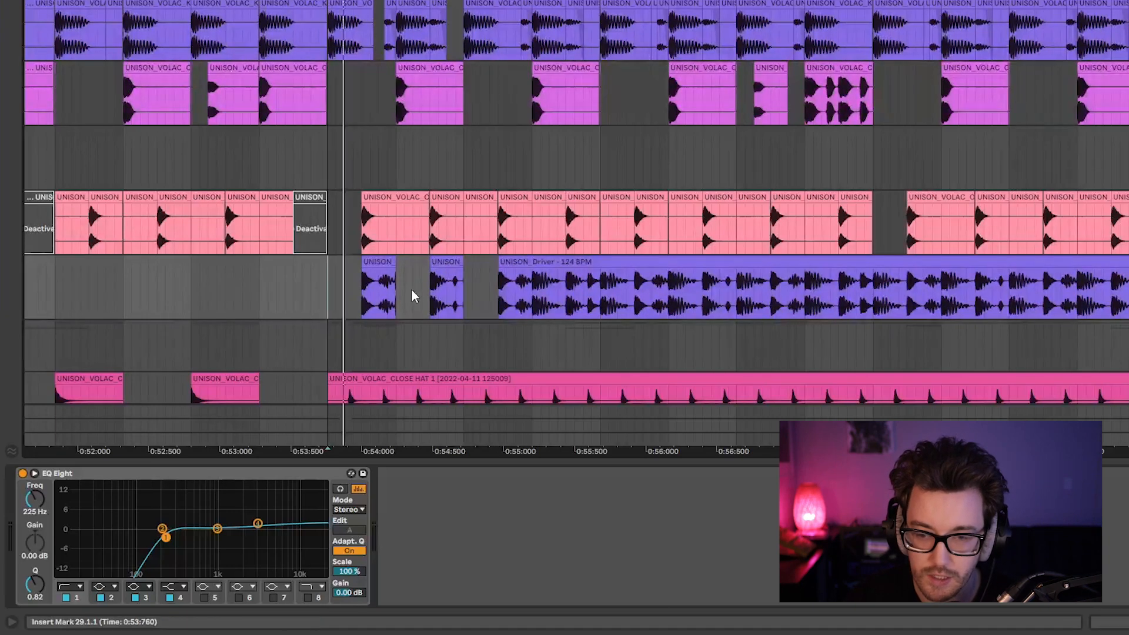
key(space)
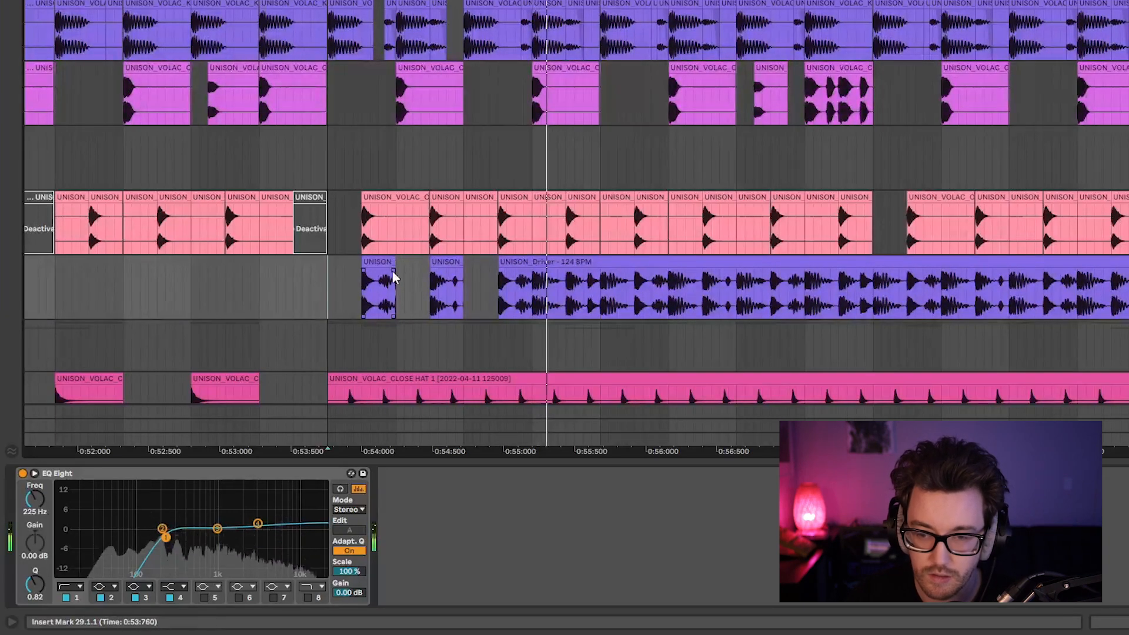
Add a short fade-out to the first remaining Driver slice at 29.1.3 and audition it from 29.1.1.
drag(392, 271, 382, 272)
click(328, 288)
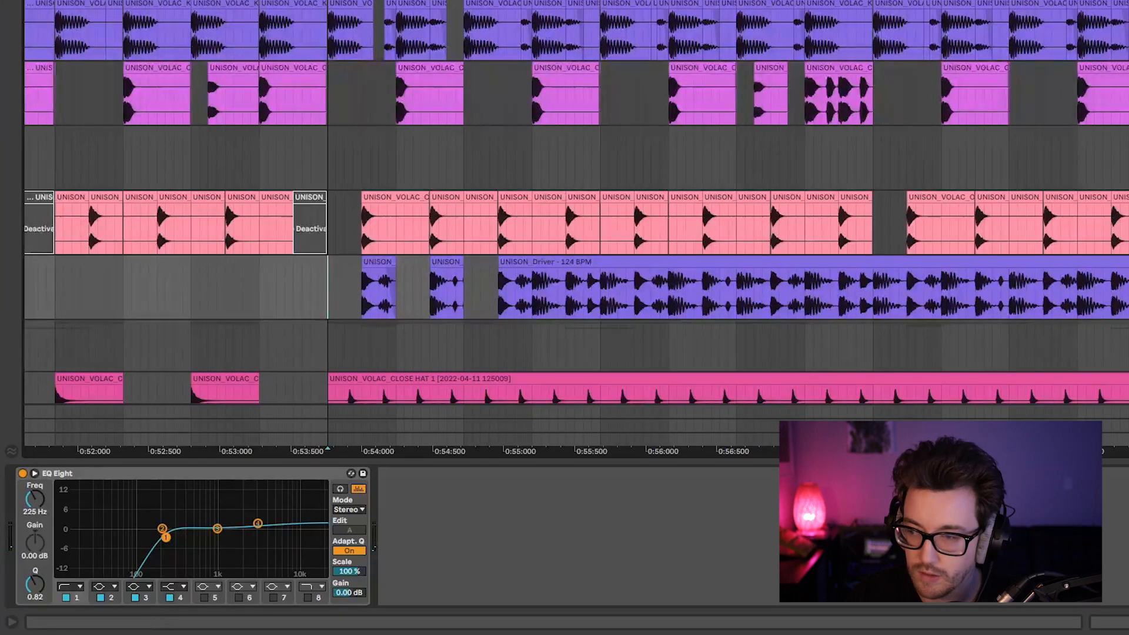
key(space)
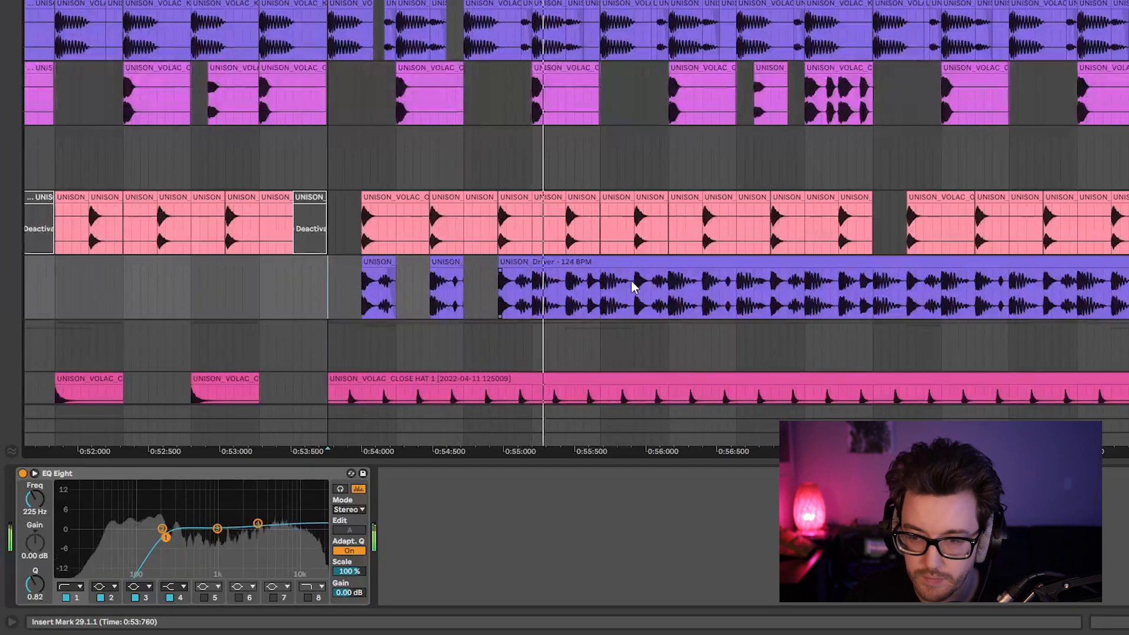
key(space)
Delete the Driver loop's kick slices from 29.4.1 to 29.4.3 and from 30.1.1 to 30.1.3.
drag(532, 286, 627, 288)
key(ctrl+e)
key(Delete)
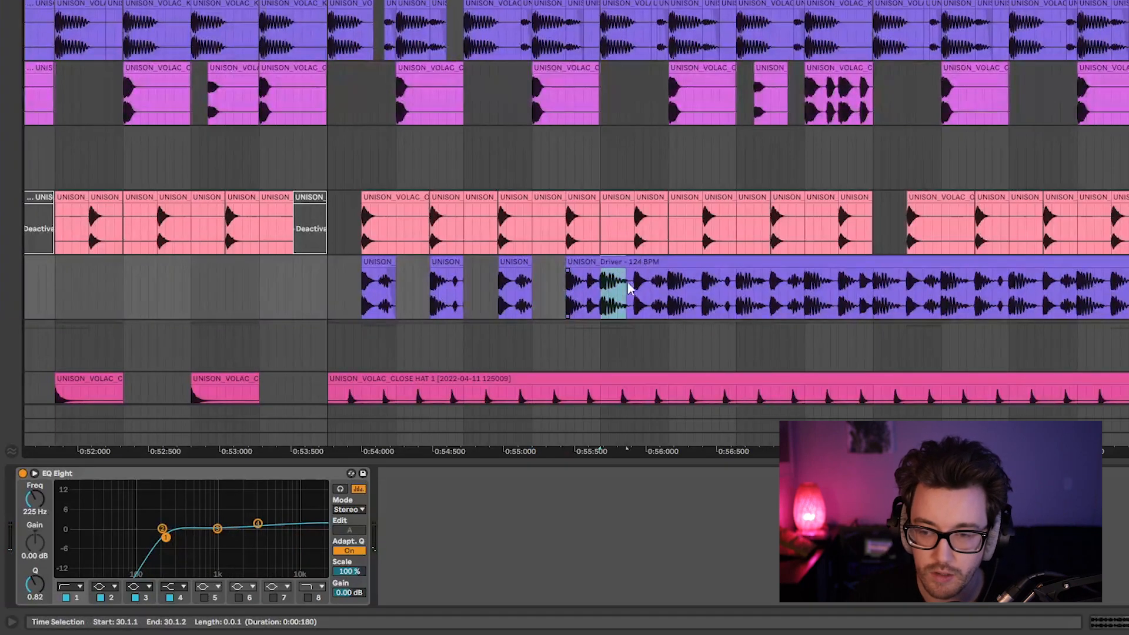
key(ctrl+e)
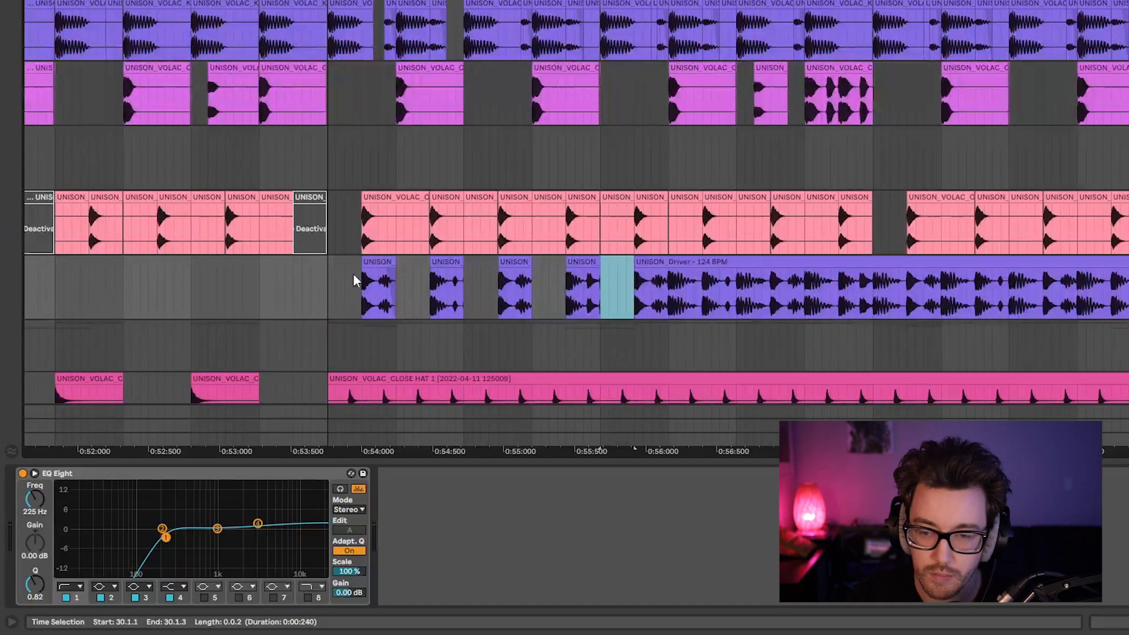
key(Delete)
click(320, 291)
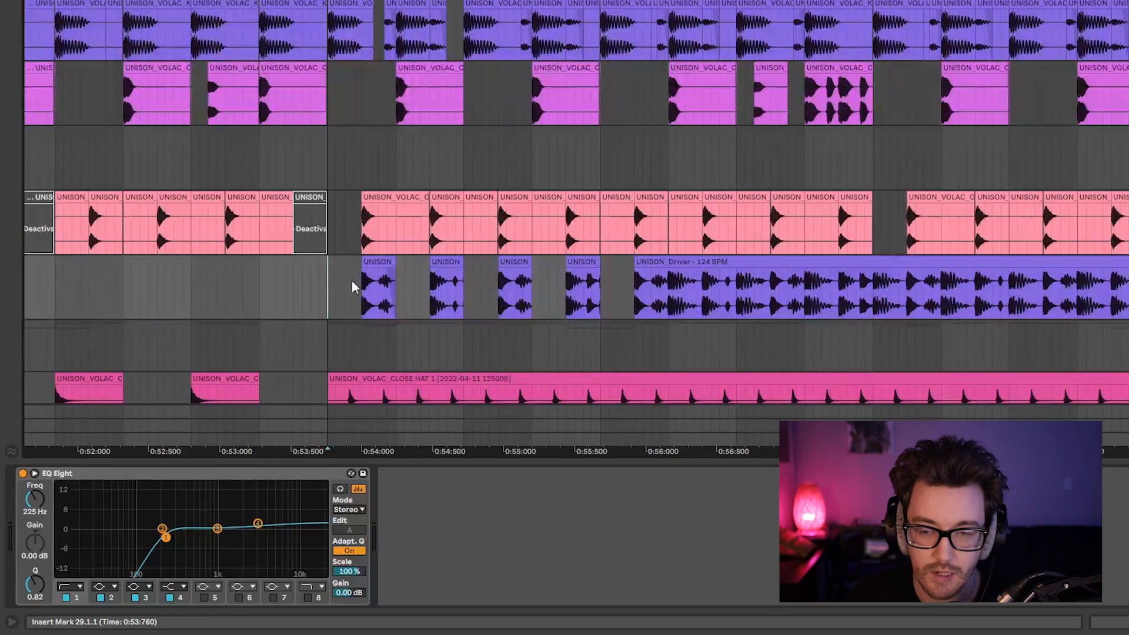
Examine the first two offbeat Driver slices by selecting the range from 29.1 to 29.3.
drag(352, 280, 464, 287)
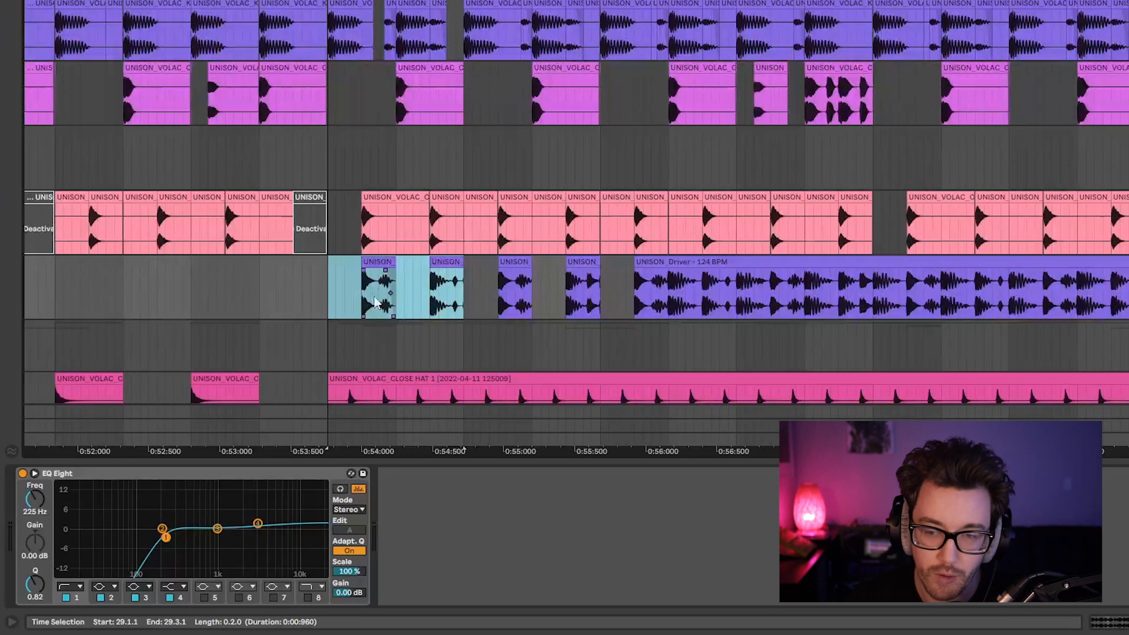
drag(332, 296, 469, 296)
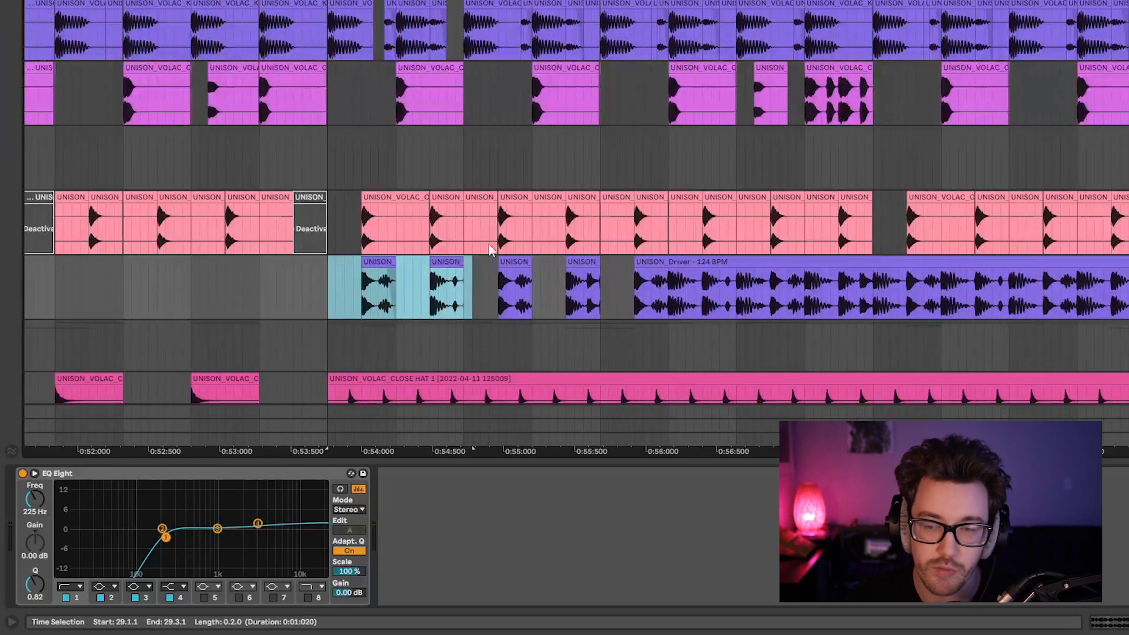
scroll(844, 109, right, 4)
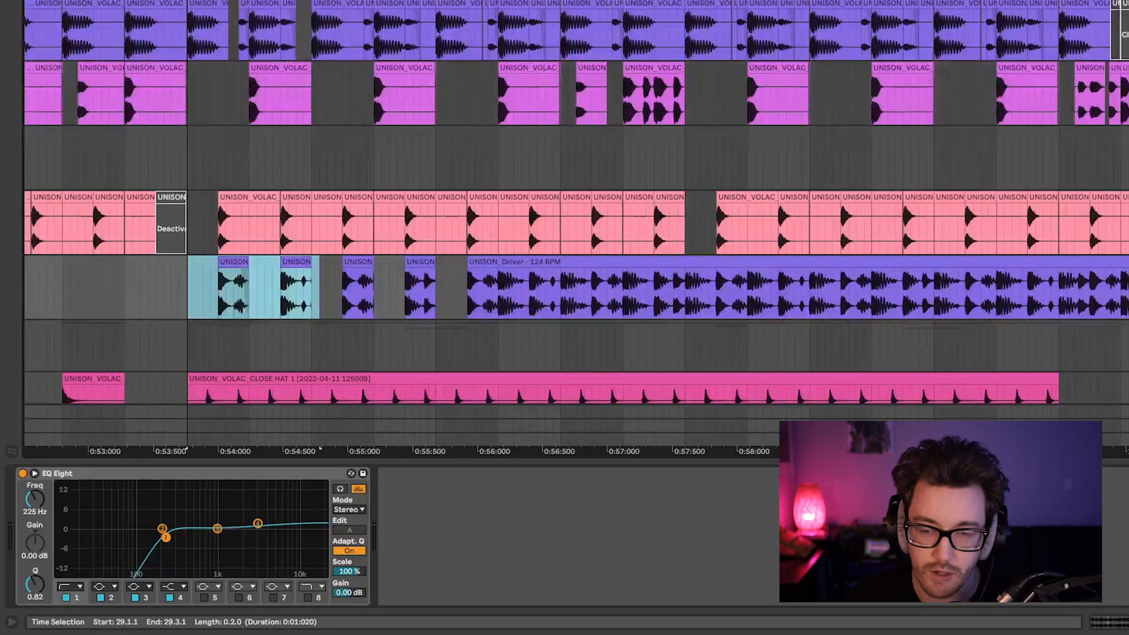
drag(313, 291, 206, 300)
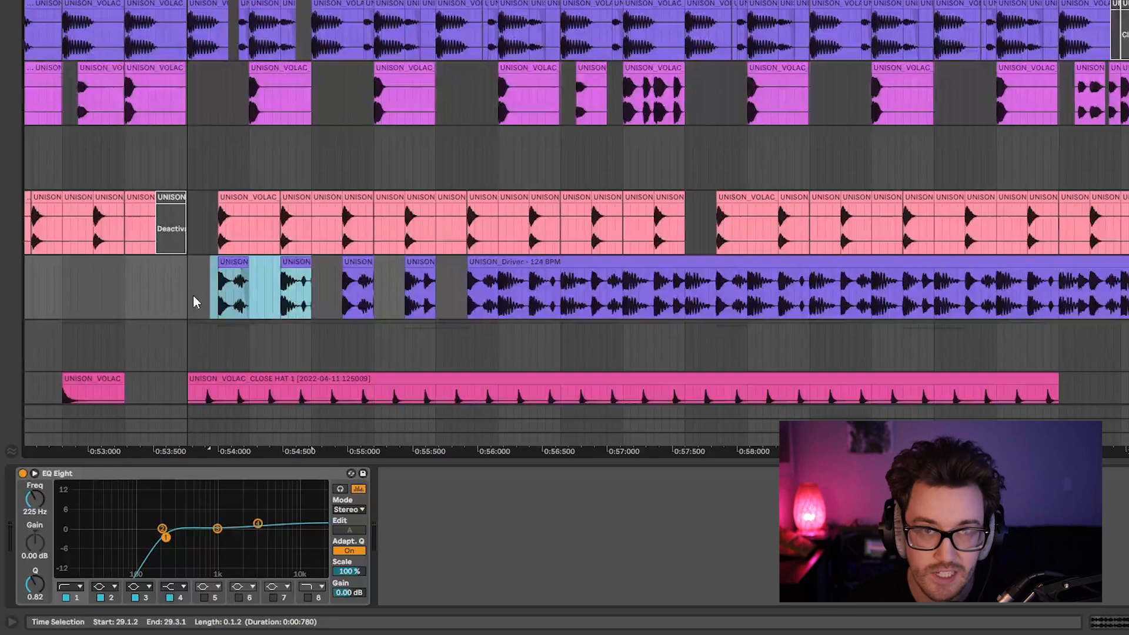
Lower the Driver track's EQ low cut to 182 Hz with Q 0.78.
click(187, 297)
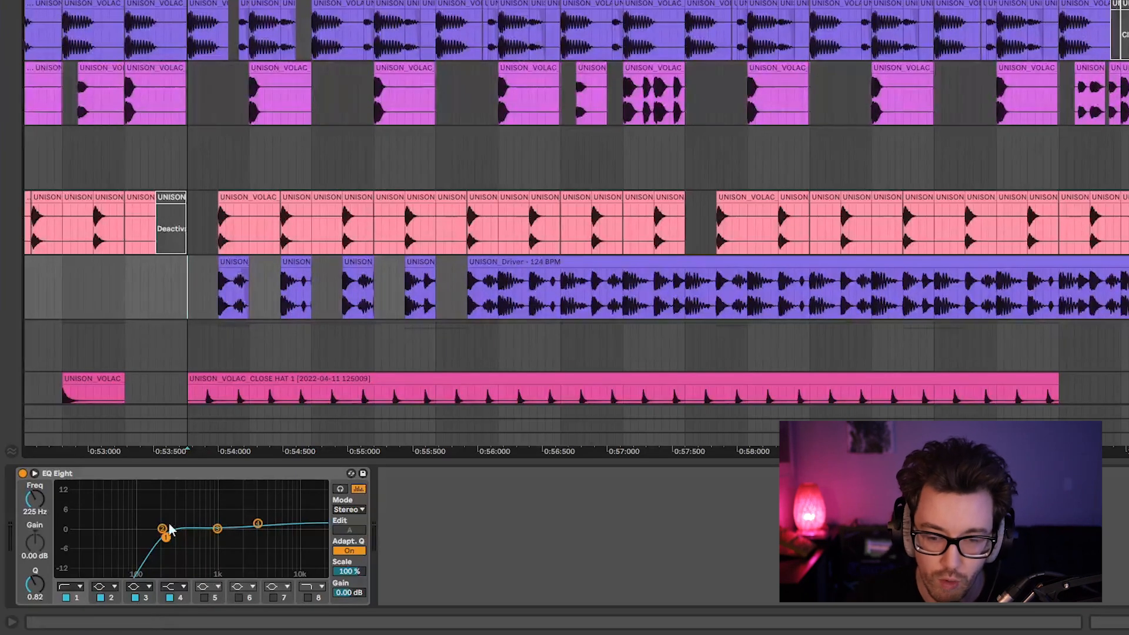
mouse_move(166, 537)
mouse_down()
mouse_move(188, 535)
mouse_move(159, 538)
mouse_up()
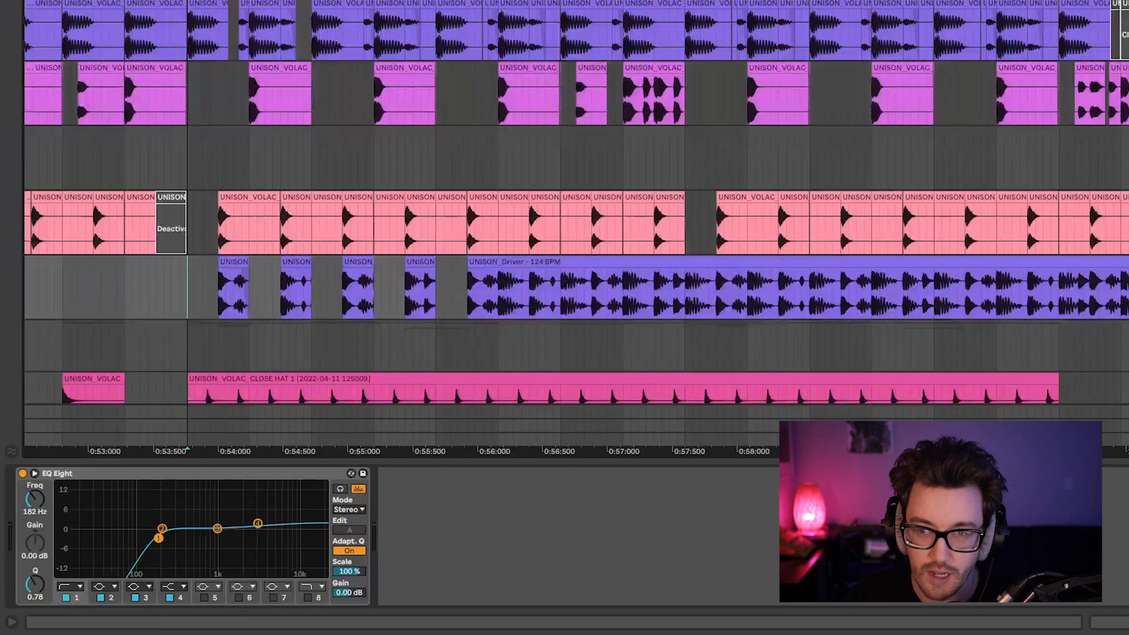
key(minus)
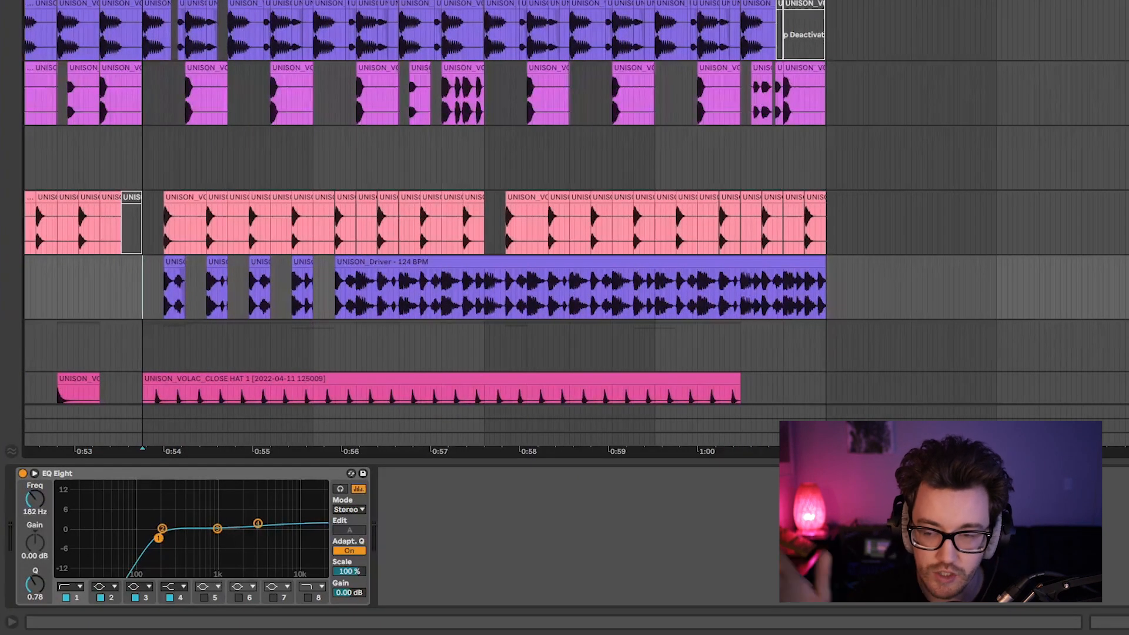